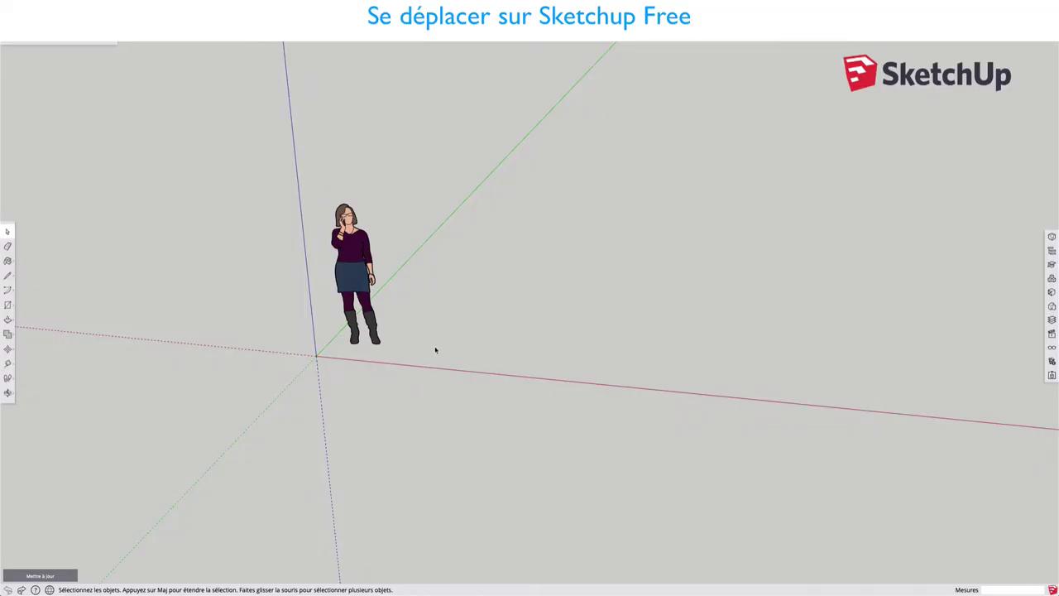
# Orbit the view and move the standing person figure off to one side
pyautogui.moveTo(433, 340); pyautogui.dragTo(476, 357, button='middle')
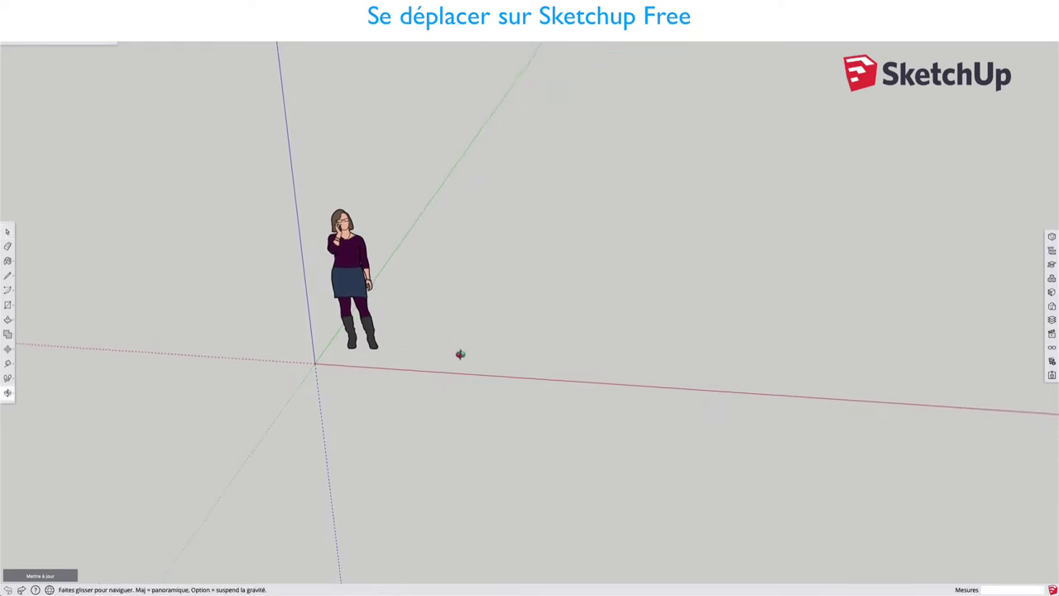
pyautogui.press('space')
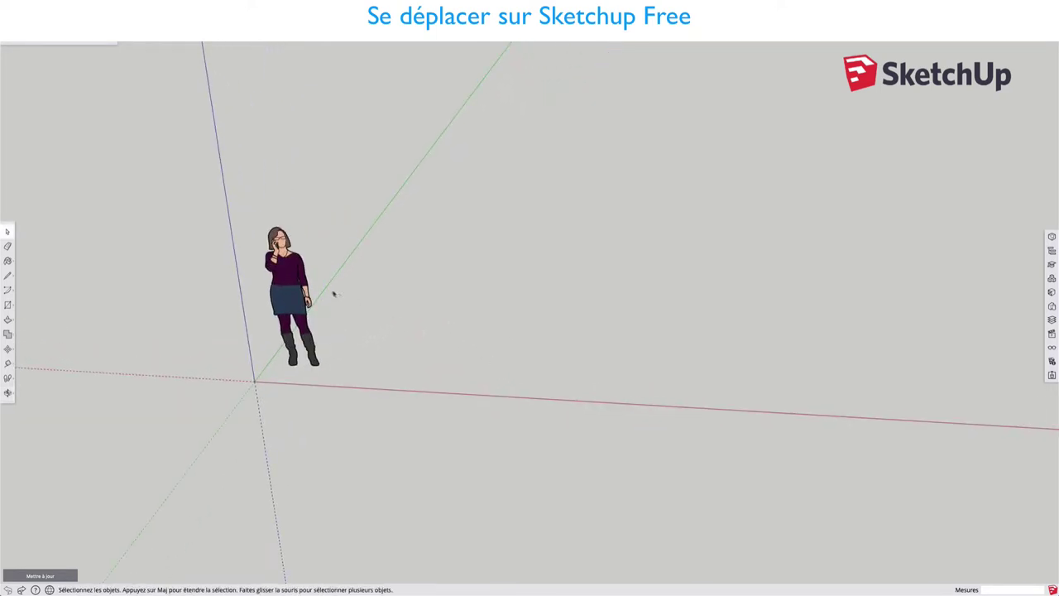
pyautogui.click(290, 280)
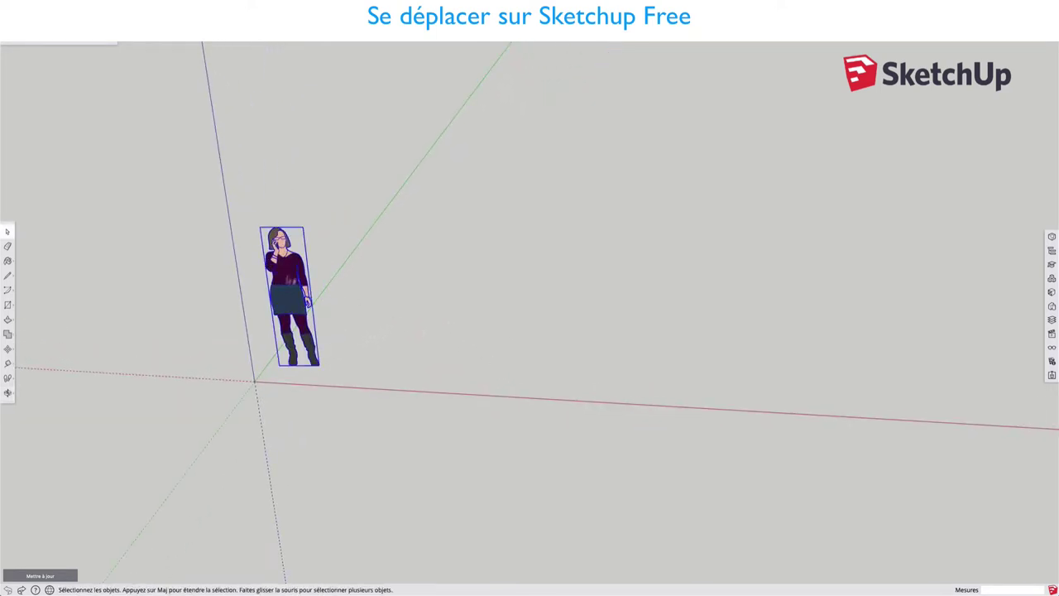
pyautogui.press('m')
pyautogui.click(290, 279)
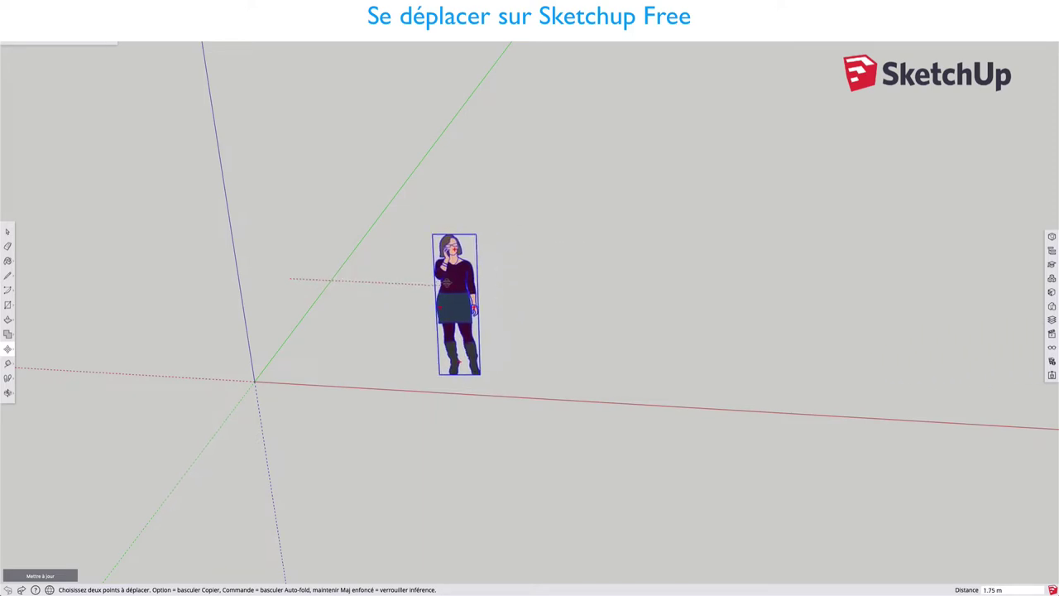
pyautogui.click(443, 283)
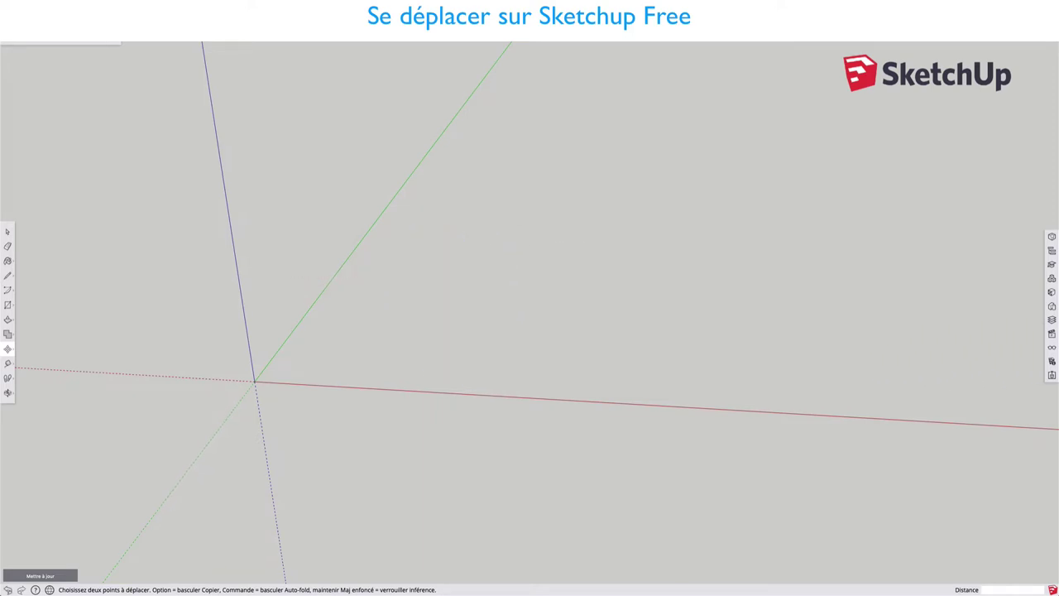
pyautogui.press('r')
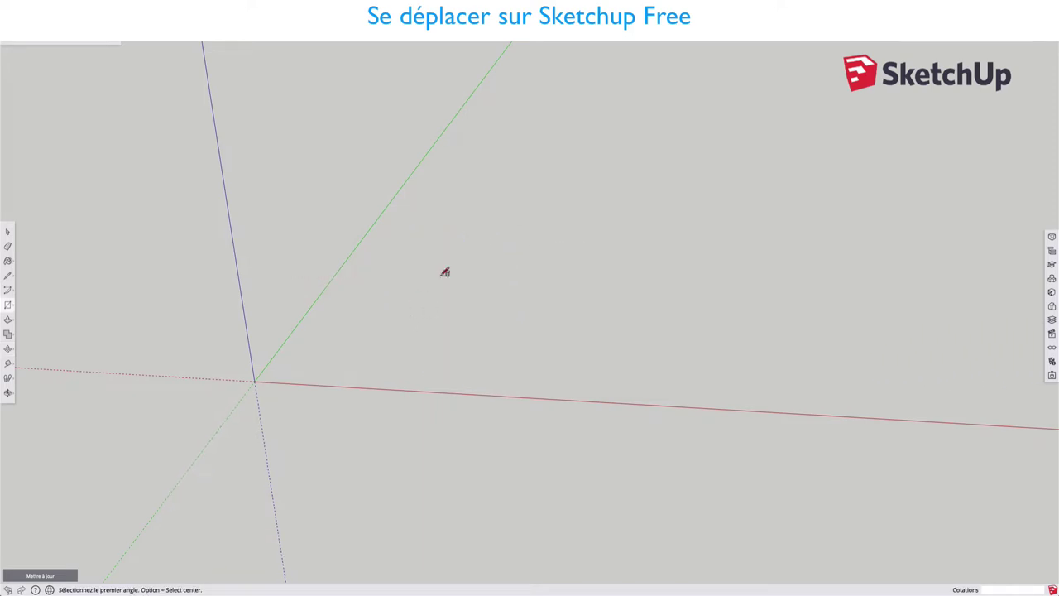
pyautogui.click(408, 263)
pyautogui.click(557, 376)
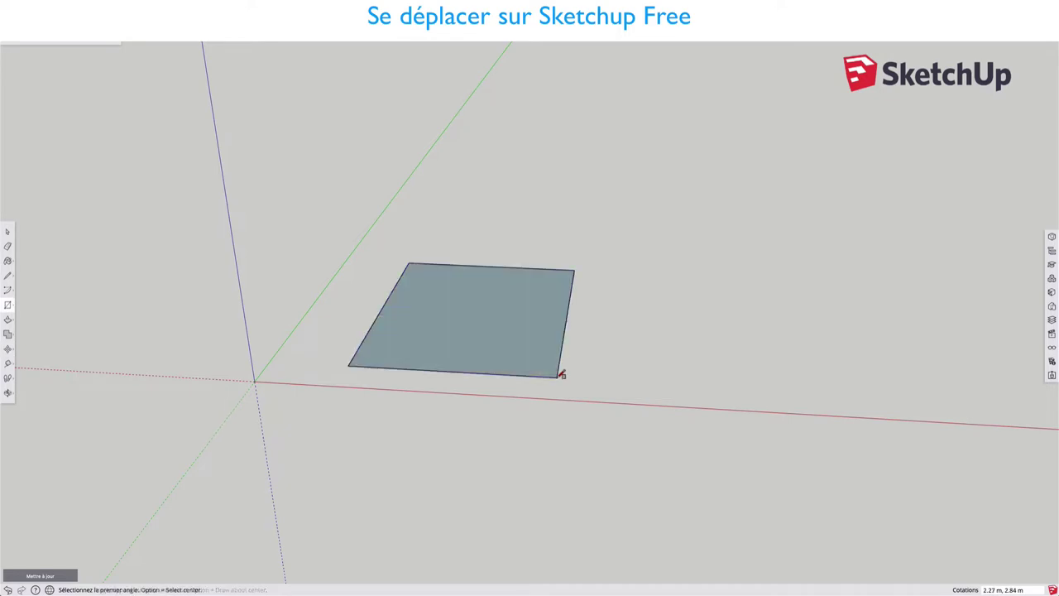
pyautogui.scroll(2, 569, 331)
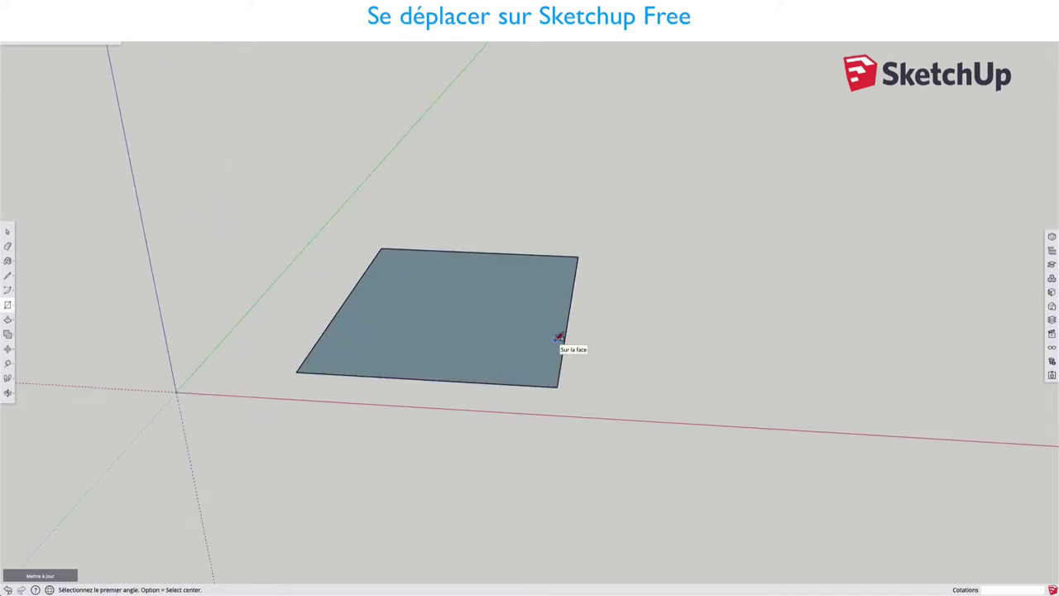
pyautogui.press('space')
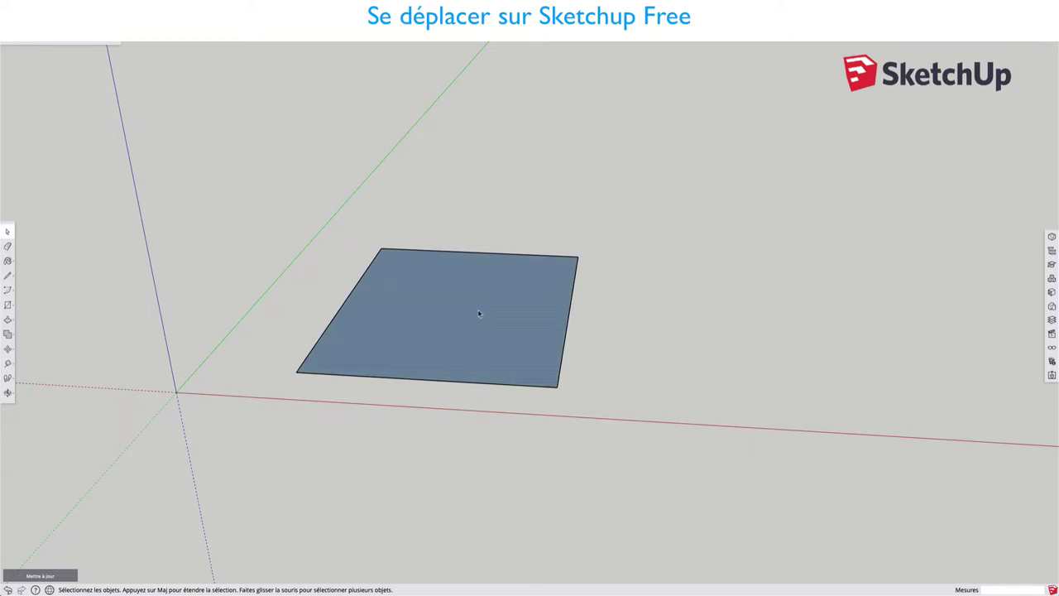
pyautogui.doubleClick(479, 312)
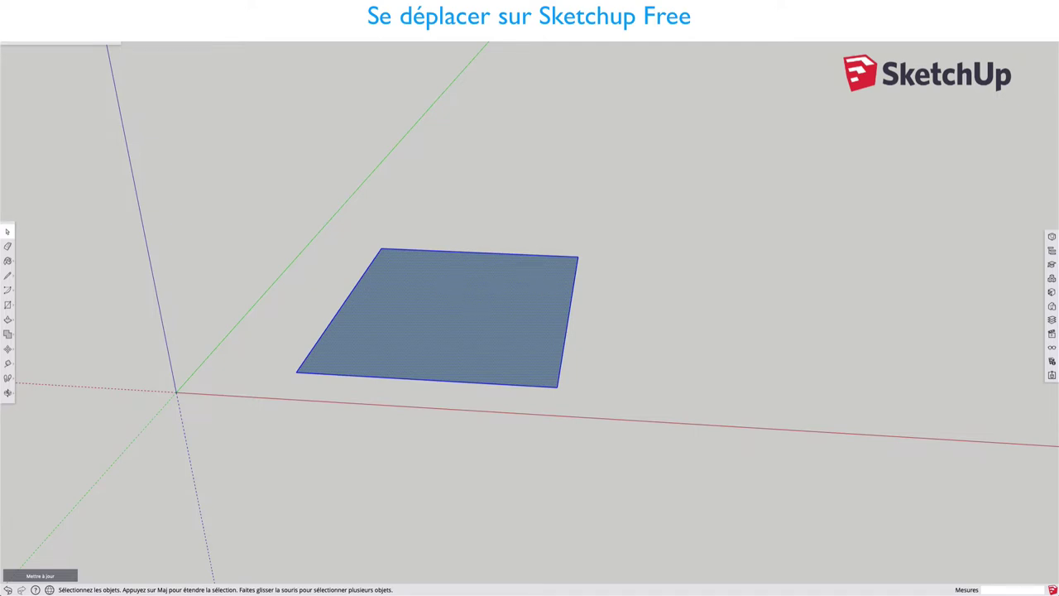
pyautogui.press('p')
pyautogui.moveTo(472, 315); pyautogui.dragTo(466, 278)
pyautogui.press('space')
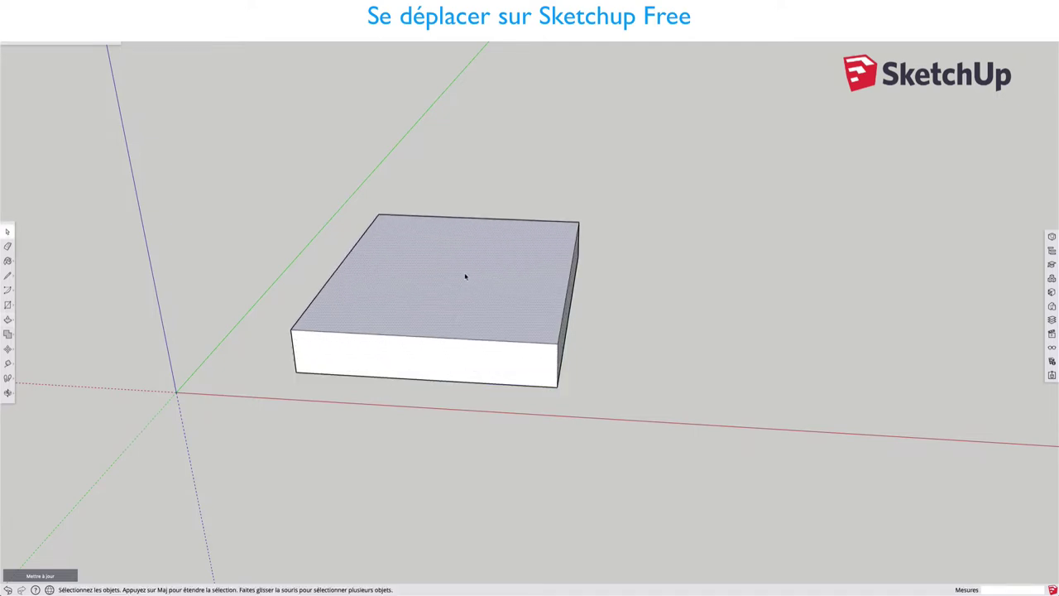
pyautogui.doubleClick(464, 275)
pyautogui.click(620, 251)
pyautogui.click(457, 266)
pyautogui.doubleClick(456, 273)
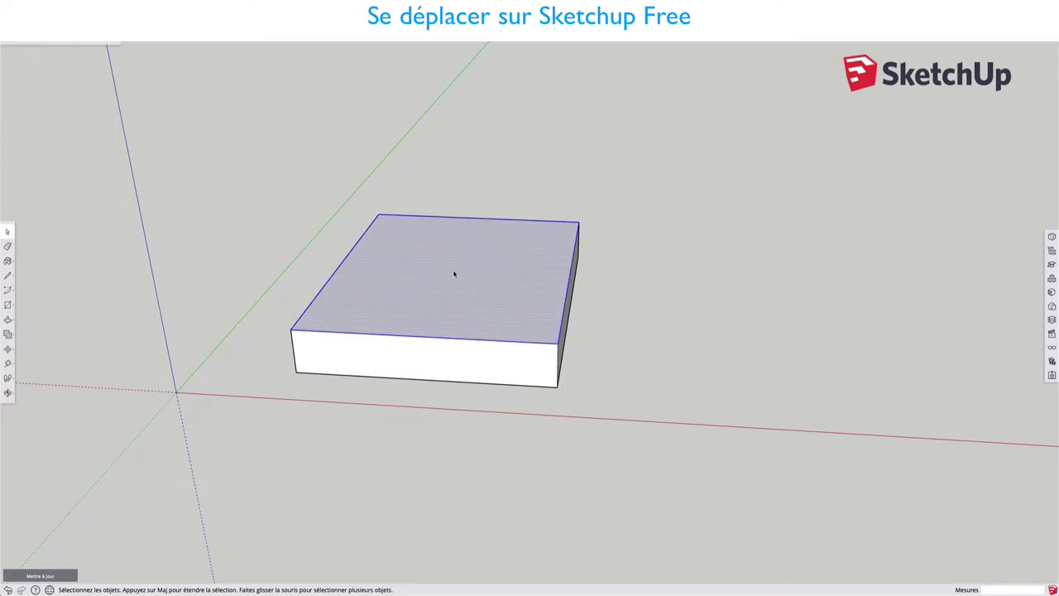
pyautogui.tripleClick(453, 274)
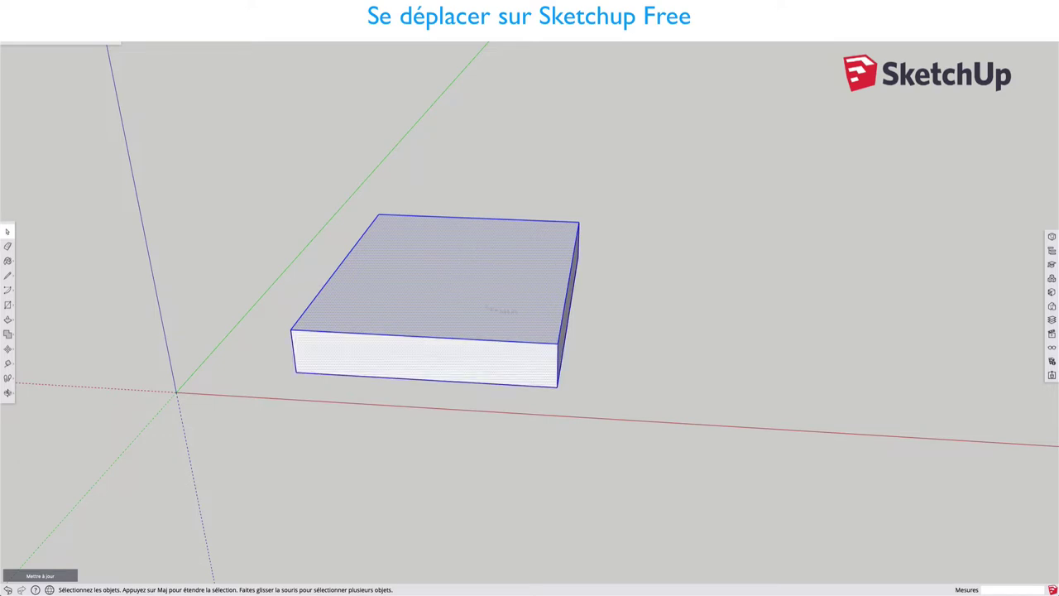
pyautogui.click(632, 285)
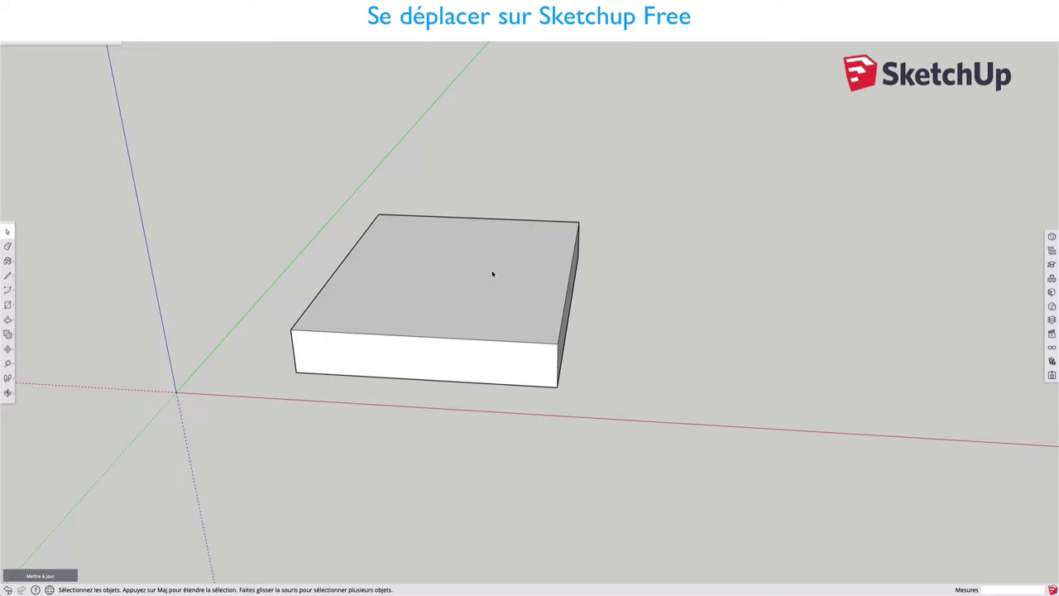
pyautogui.tripleClick(493, 274)
# Delete the box, draw a new flat rectangle on the ground and select it
pyautogui.press('Delete')
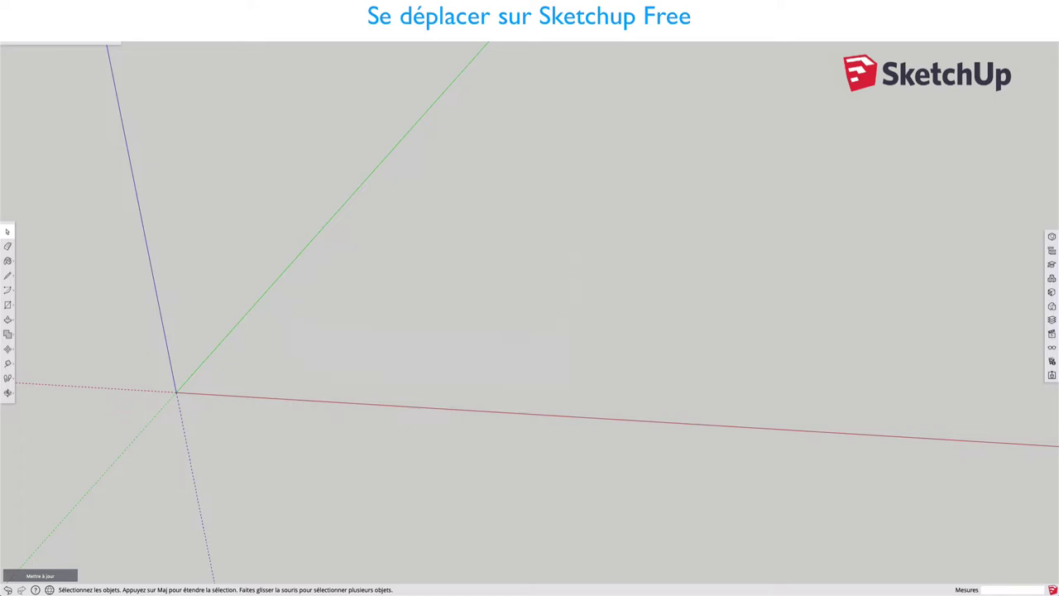
pyautogui.press('r')
pyautogui.click(423, 229)
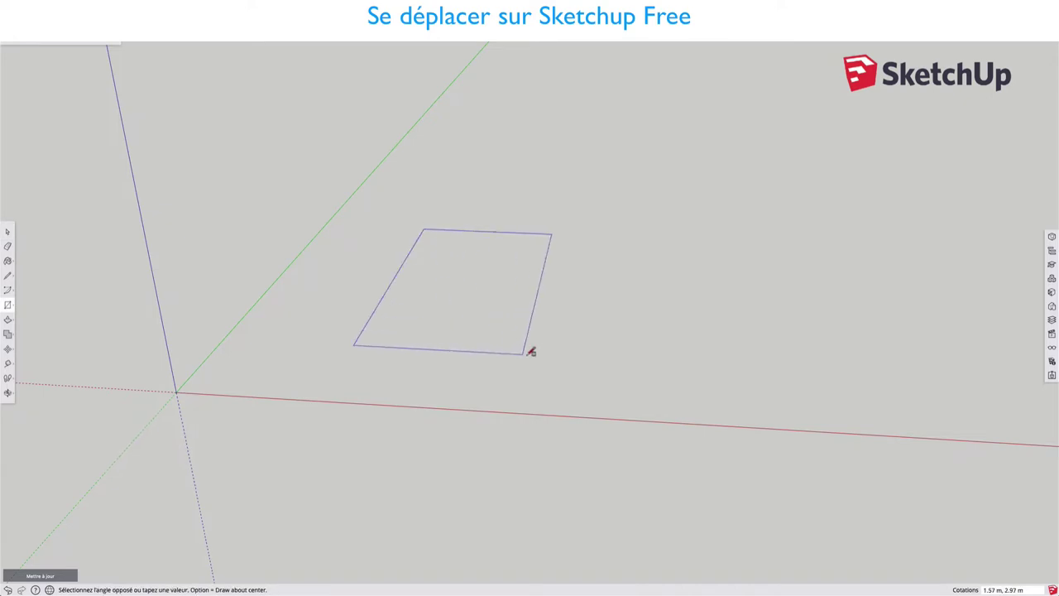
pyautogui.click(548, 361)
pyautogui.press('space')
pyautogui.doubleClick(510, 329)
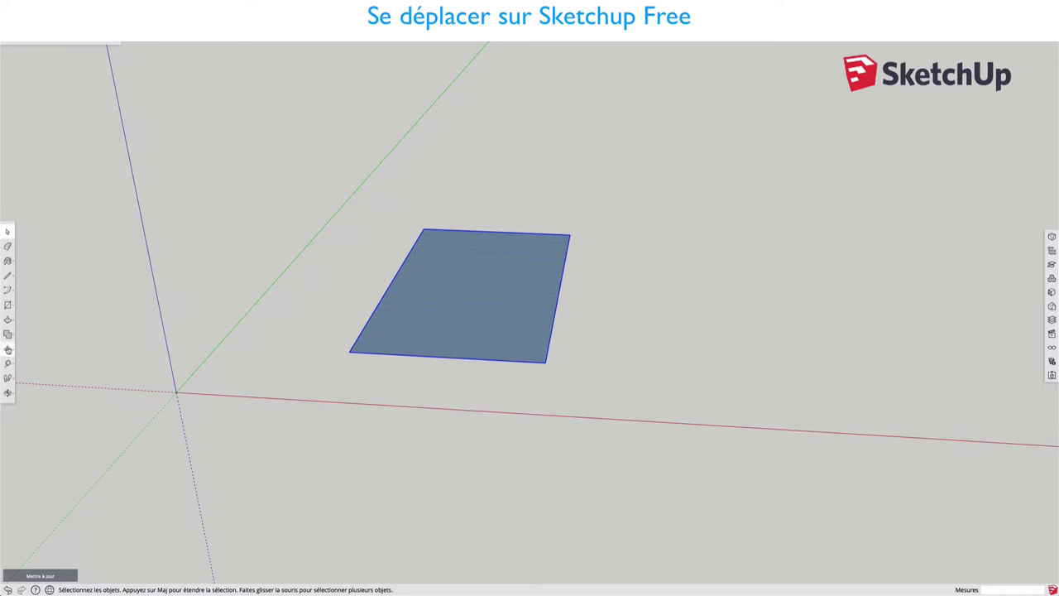
# Start moving the whole rectangle, cancel the move and deselect it
pyautogui.click(8, 348)
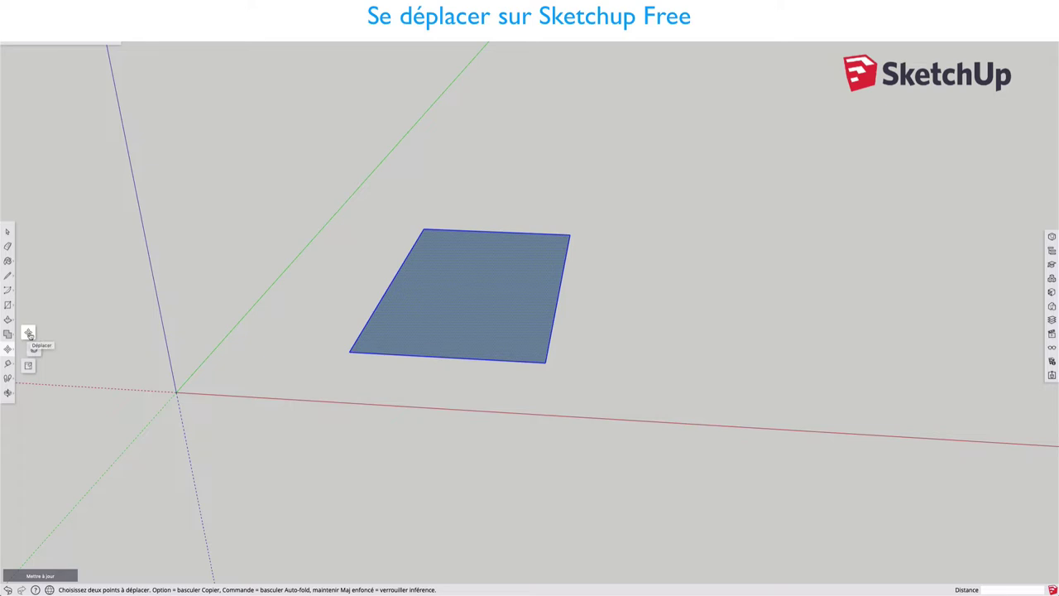
pyautogui.click(470, 307)
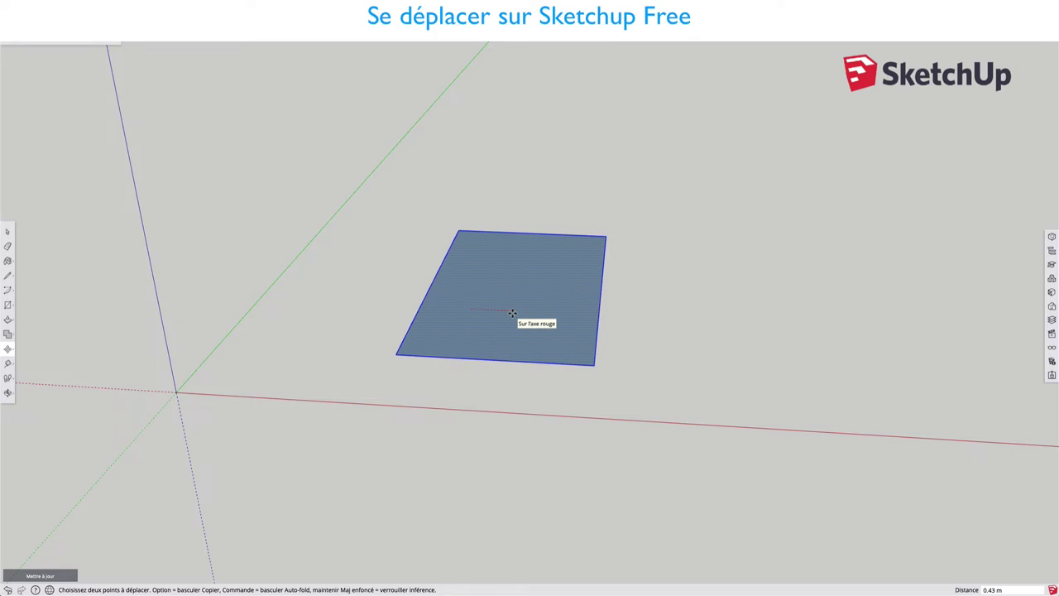
pyautogui.press('Escape')
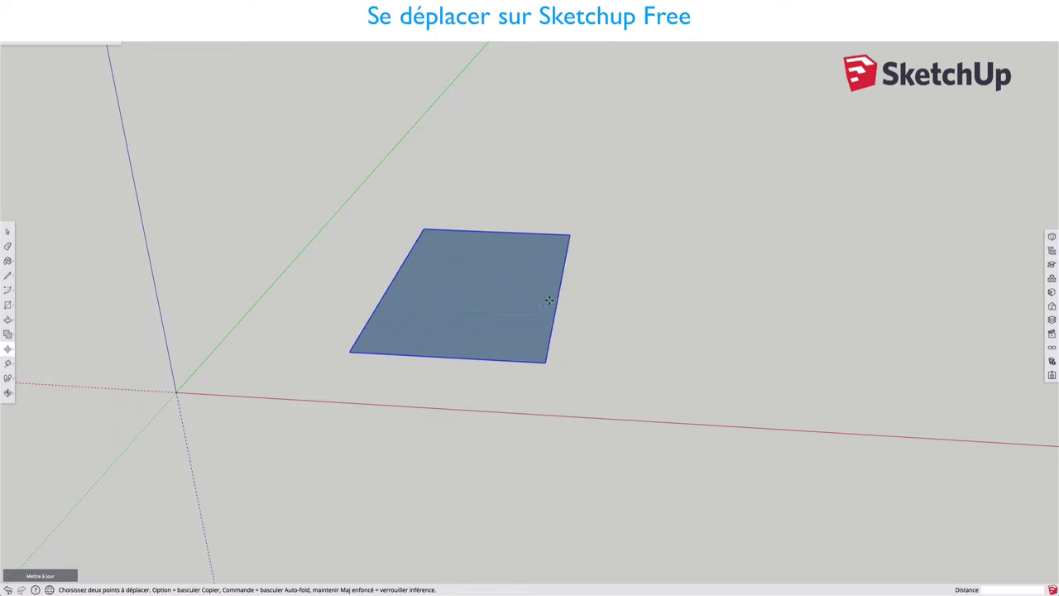
pyautogui.press('space')
pyautogui.click(586, 299)
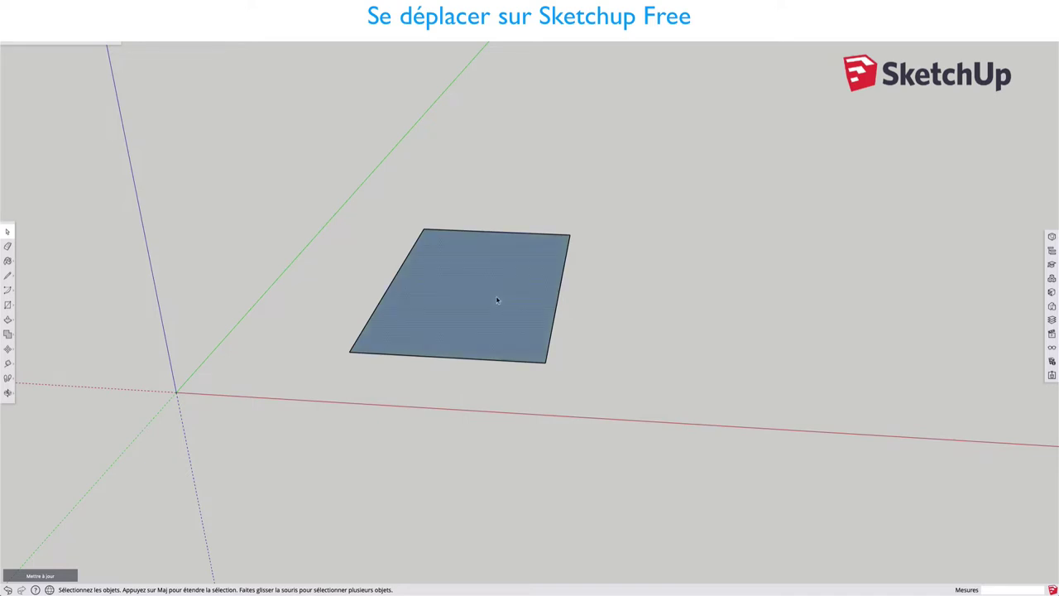
# Narrow the rectangle into a strip by moving its right edge inward
pyautogui.click(497, 300)
pyautogui.click(573, 292)
pyautogui.press('m')
pyautogui.click(559, 291)
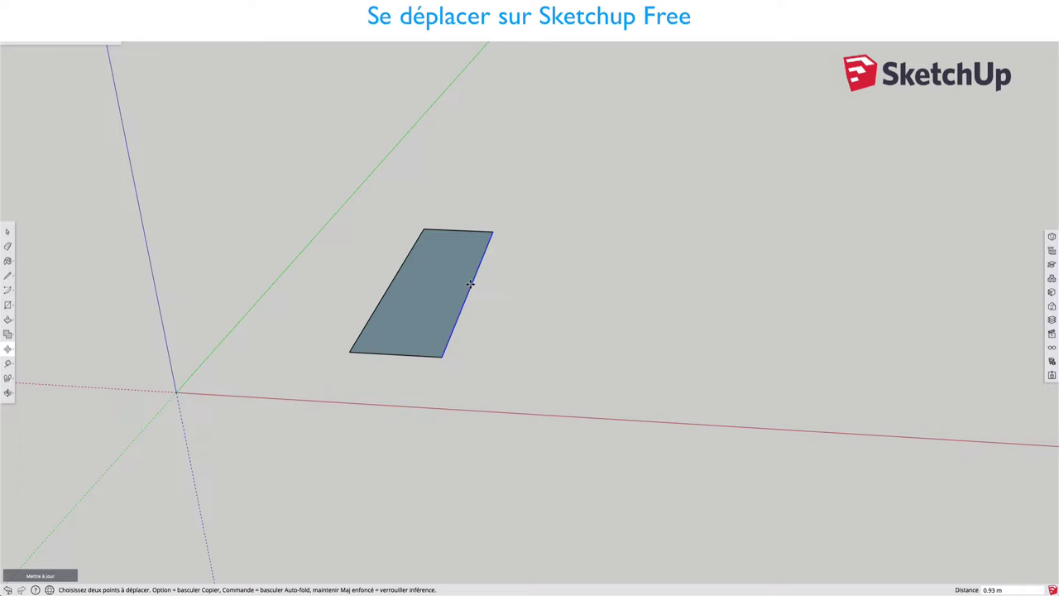
# Try moving the rectangle's bottom corner, then cancel and clear the selection
pyautogui.press('space')
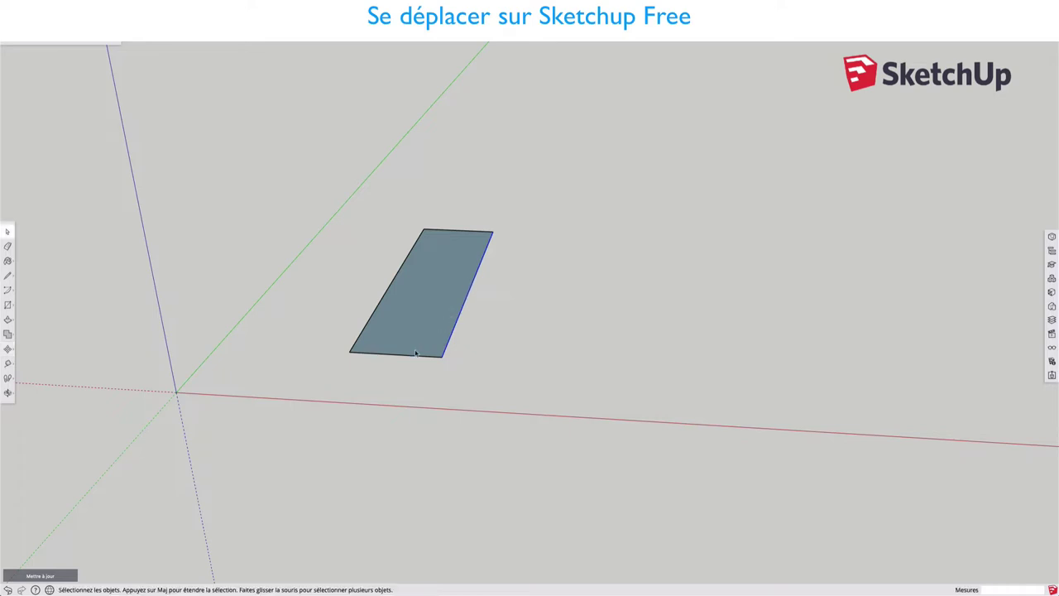
pyautogui.keyDown('shift'); pyautogui.click(413, 356); pyautogui.keyUp('shift')
pyautogui.press('m')
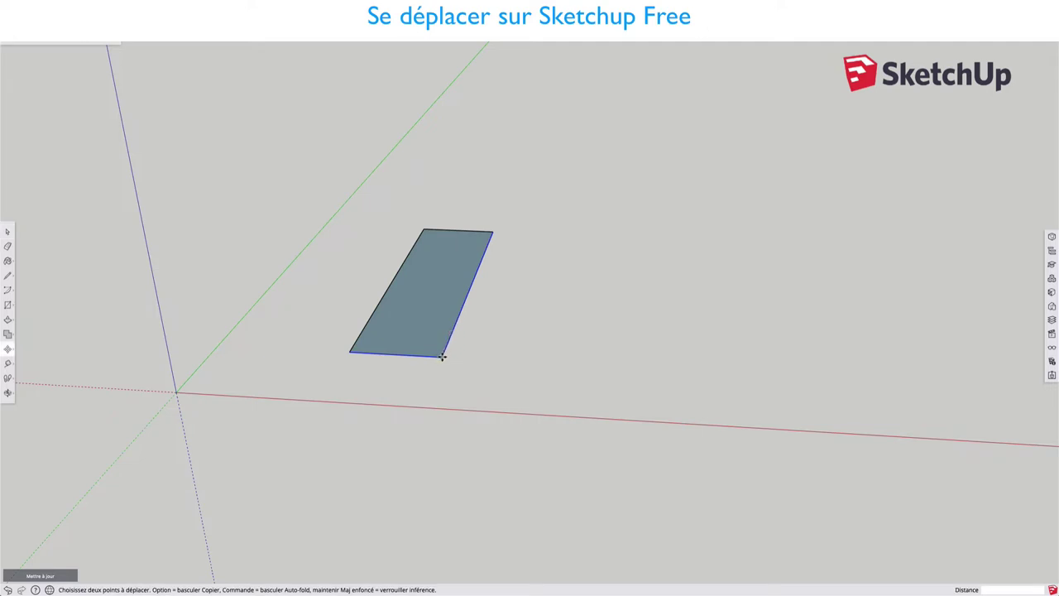
pyautogui.click(443, 357)
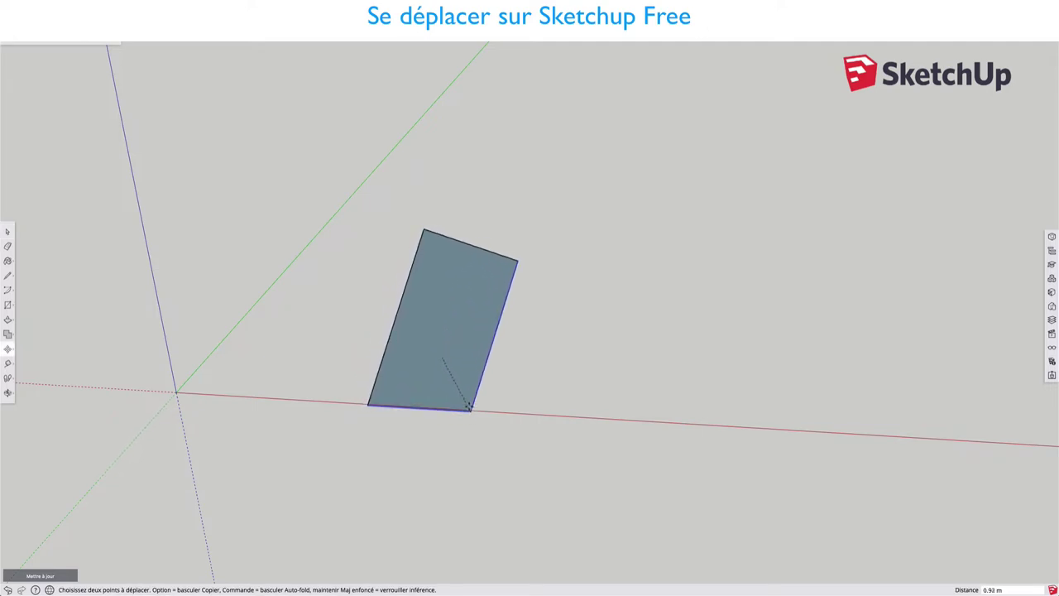
pyautogui.press('Escape')
pyautogui.press('space')
pyautogui.click(544, 260)
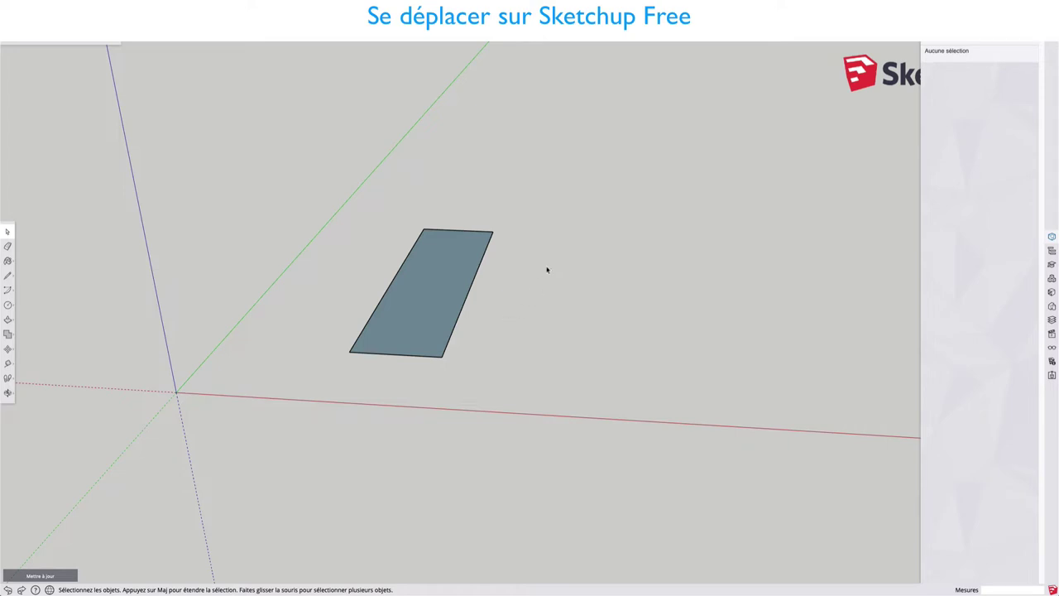
# Draw a triangular face with the Line tool and select its edges
pyautogui.press('l')
pyautogui.click(528, 263)
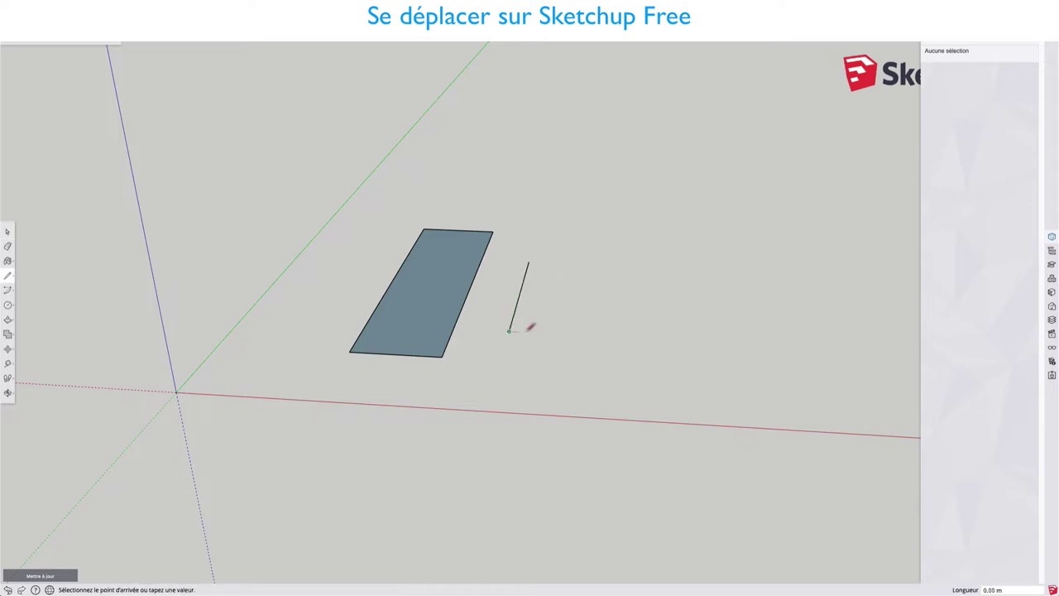
pyautogui.click(628, 336)
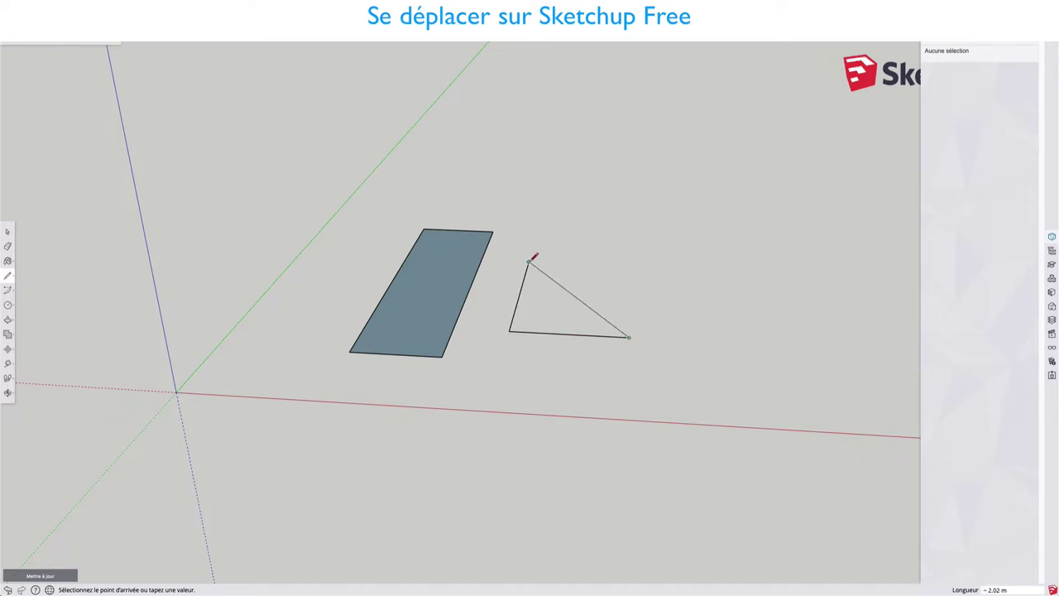
pyautogui.click(527, 263)
pyautogui.press('space')
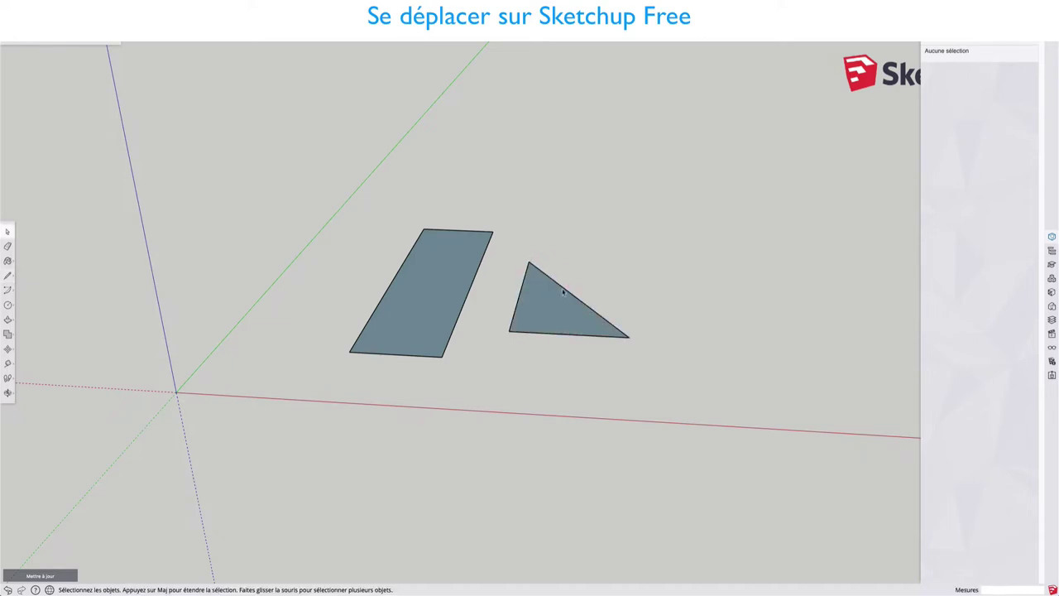
pyautogui.click(562, 290)
pyautogui.click(521, 294)
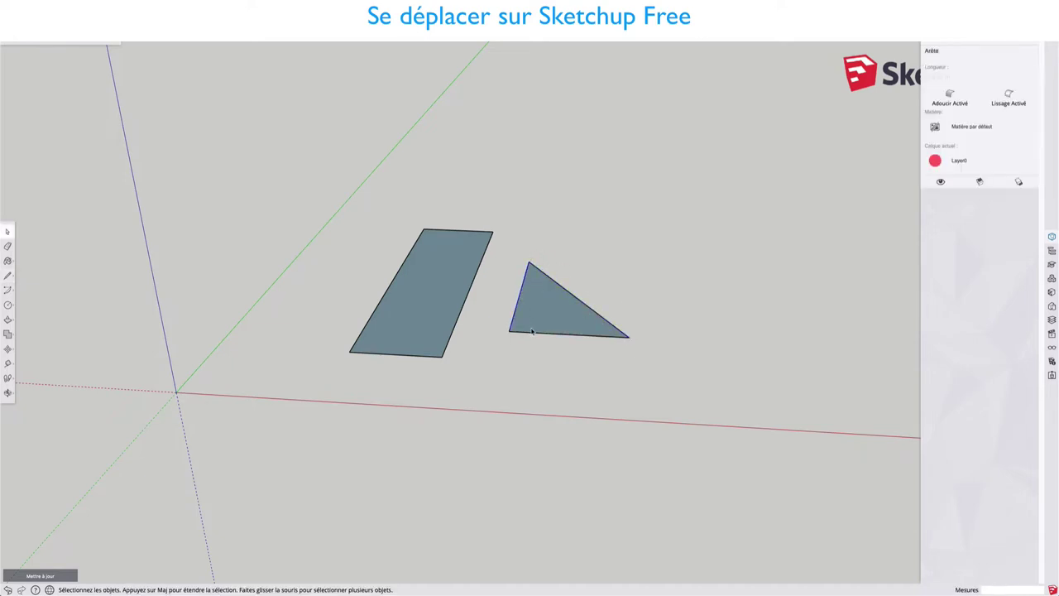
pyautogui.click(542, 332)
# Draw a circle right of the triangle and set its Segments from 24 to 3 in Entity Info
pyautogui.press('c')
pyautogui.click(662, 267)
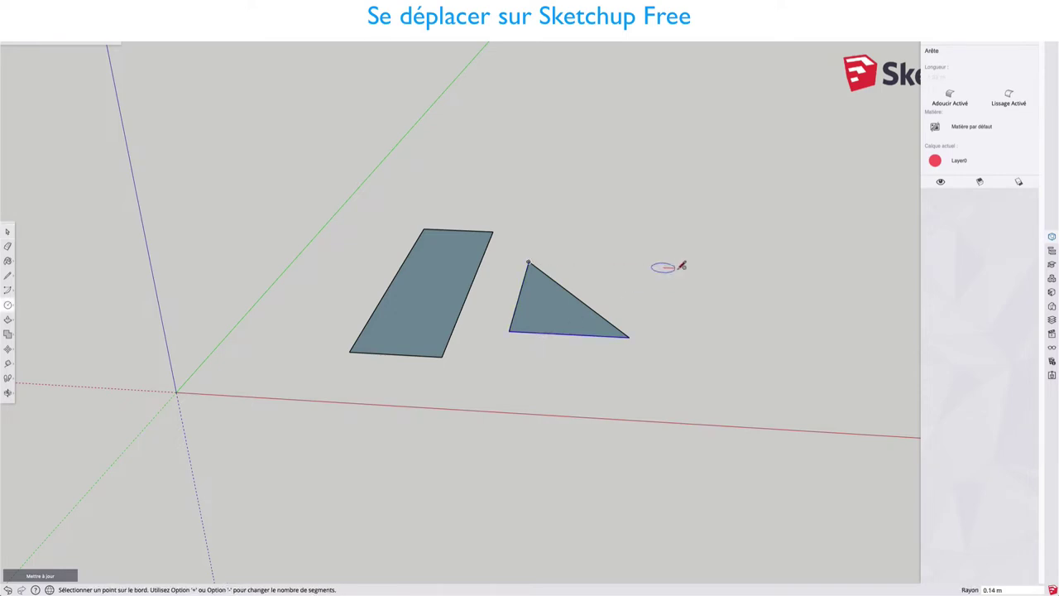
pyautogui.click(702, 274)
pyautogui.press('space')
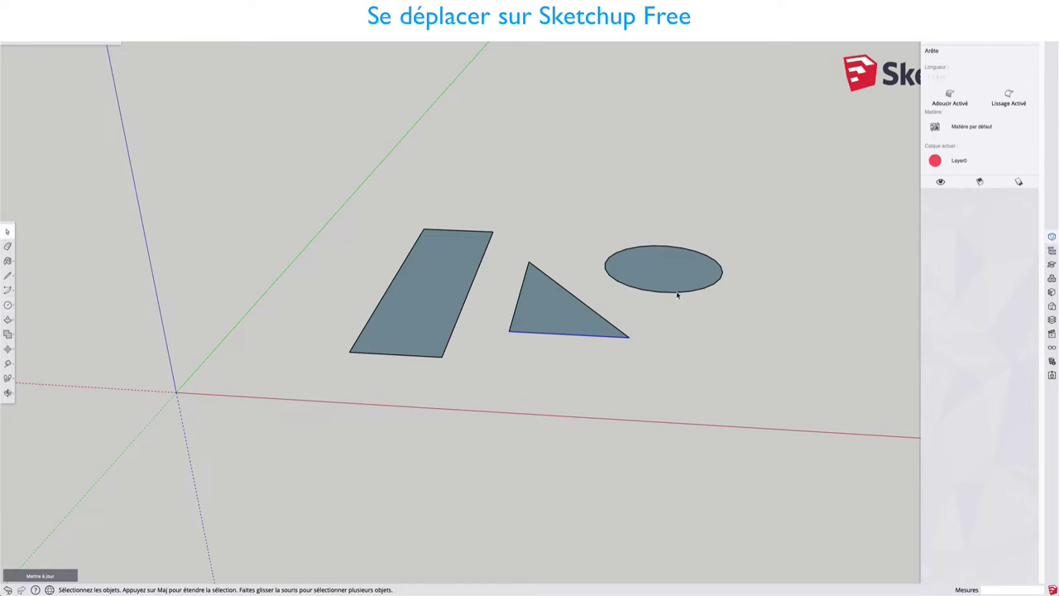
pyautogui.rightClick(676, 296)
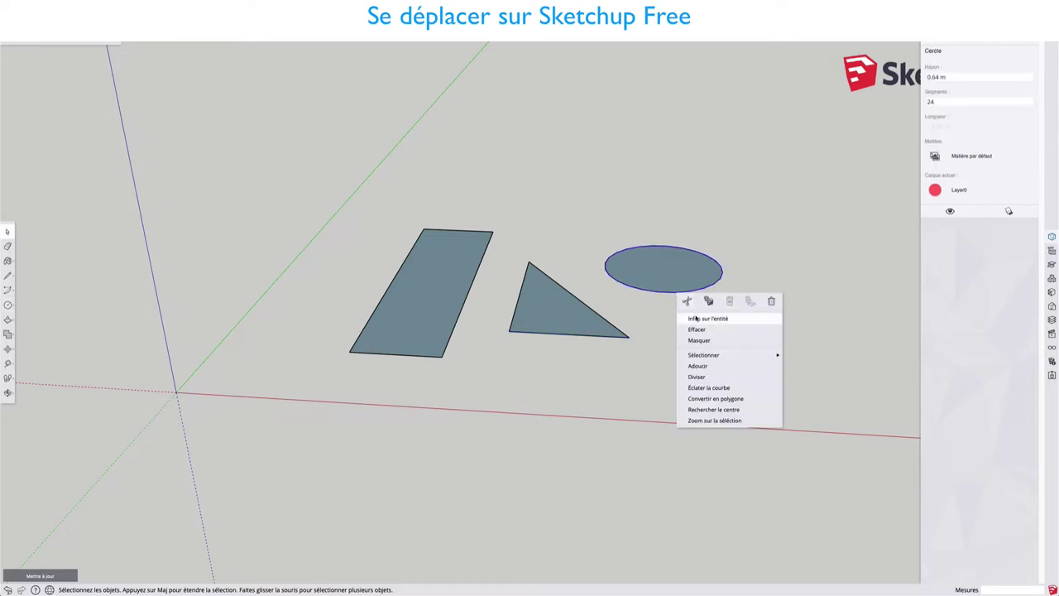
pyautogui.click(697, 318)
pyautogui.doubleClick(929, 101)
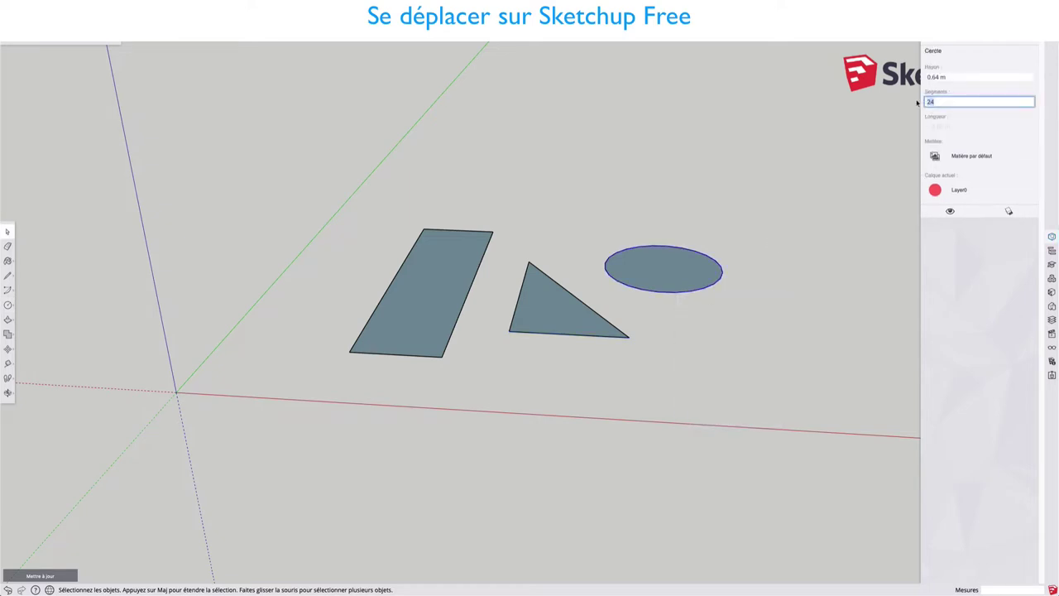
pyautogui.write('3')
pyautogui.press('Return')
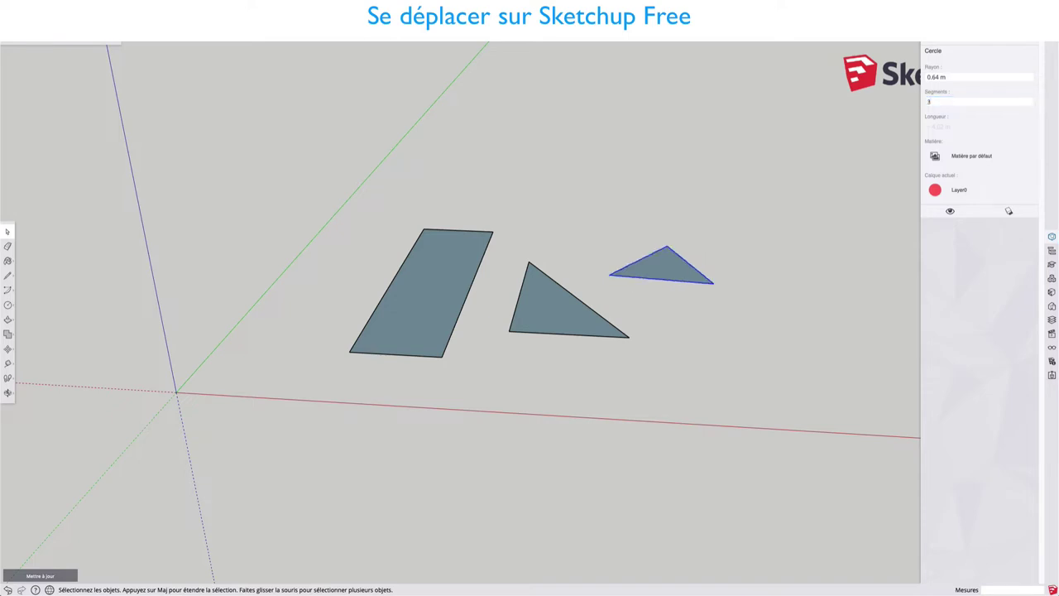
# Reselect the small triangle, then select the middle triangle's left and bottom edges
pyautogui.click(704, 217)
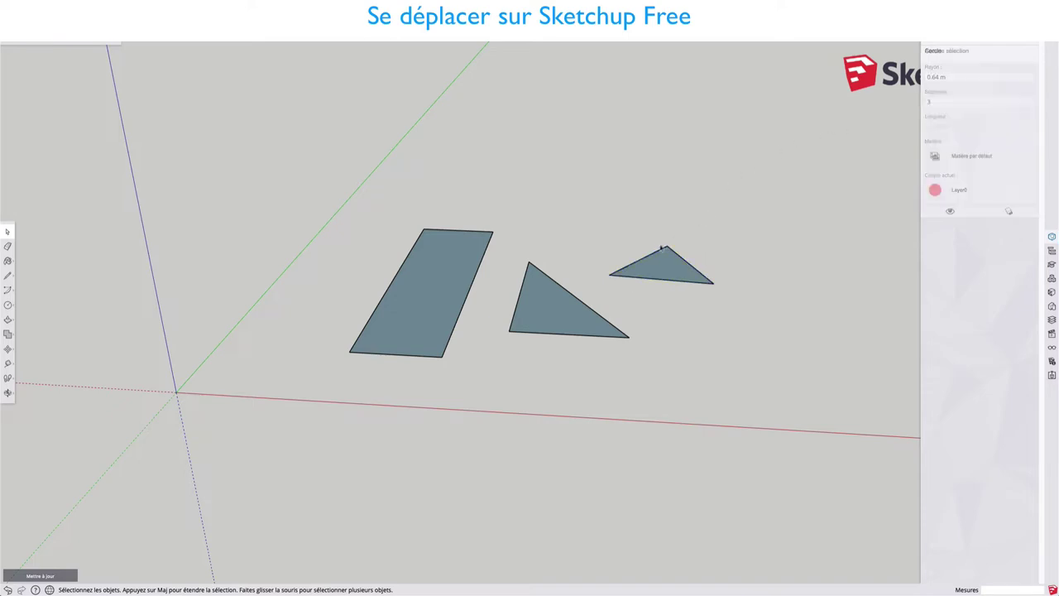
pyautogui.click(658, 255)
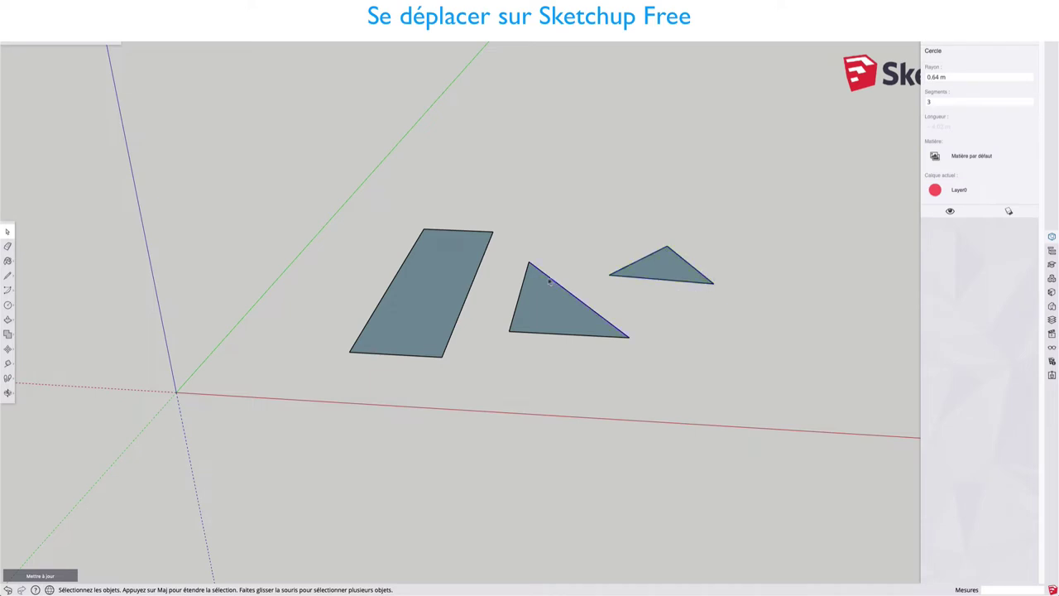
pyautogui.click(524, 283)
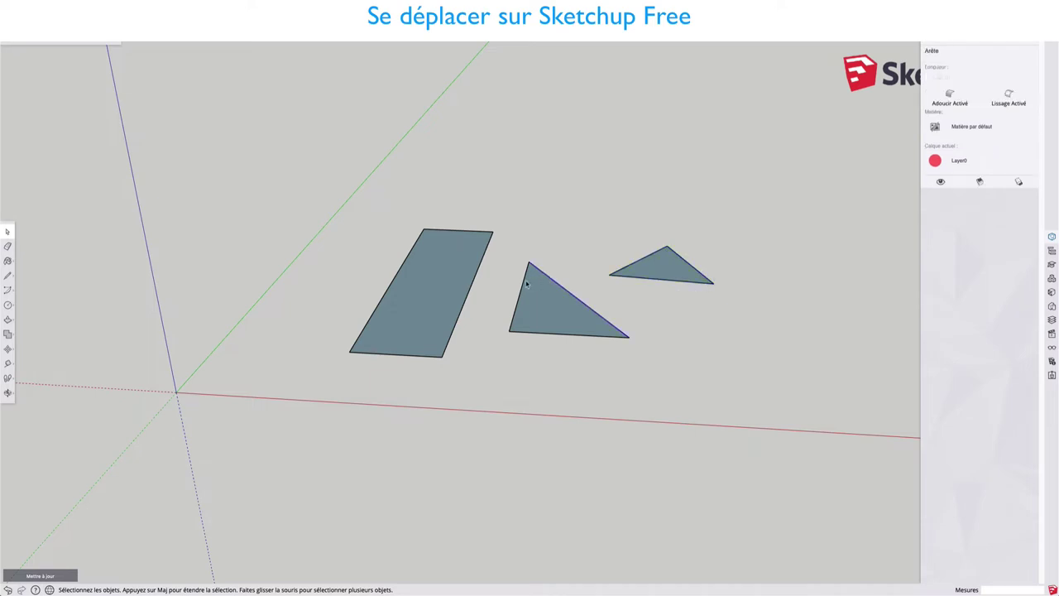
pyautogui.click(540, 335)
# Move the middle triangle's bottom edge, then undo the triangle edits three times
pyautogui.press('m')
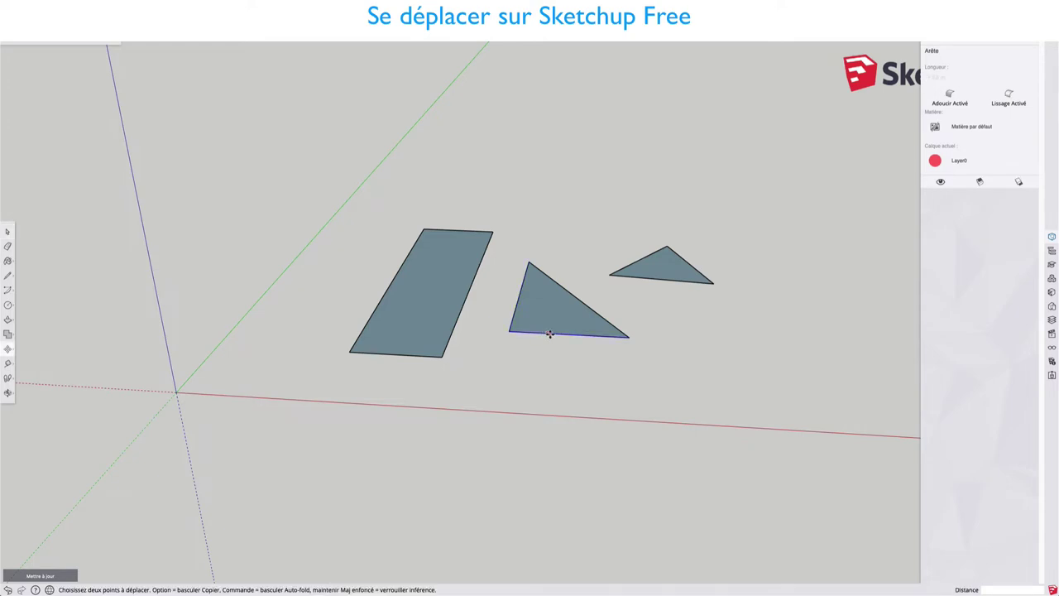
pyautogui.moveTo(540, 335)
pyautogui.mouseDown()
pyautogui.moveTo(540, 375)
pyautogui.moveTo(549, 226)
pyautogui.moveTo(489, 297)
pyautogui.moveTo(473, 293)
pyautogui.mouseUp()
pyautogui.press('space')
pyautogui.doubleClick(551, 314)
pyautogui.press('m')
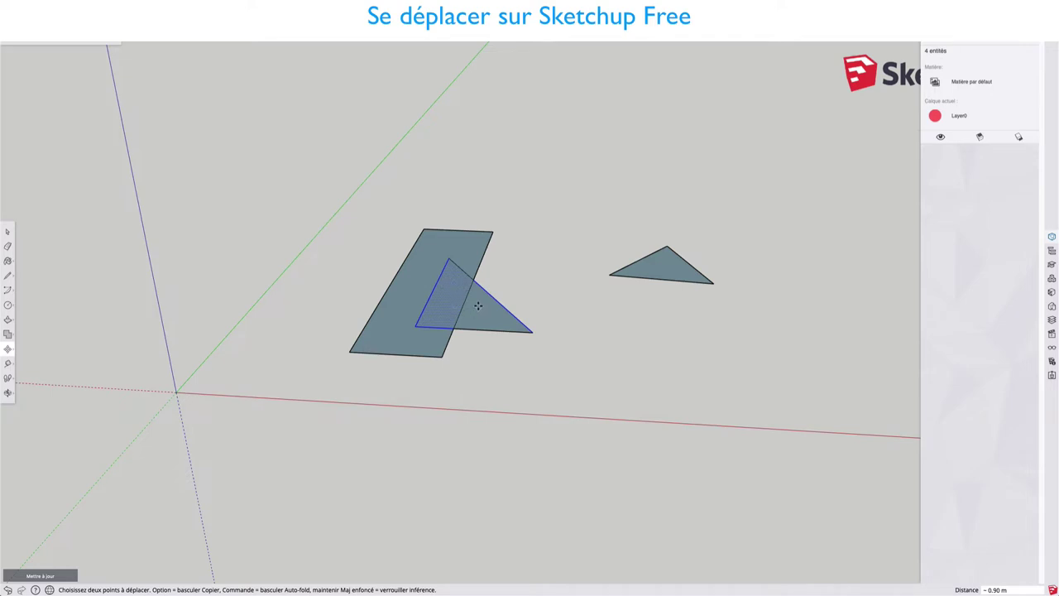
pyautogui.hotkey('ctrl', 'z')
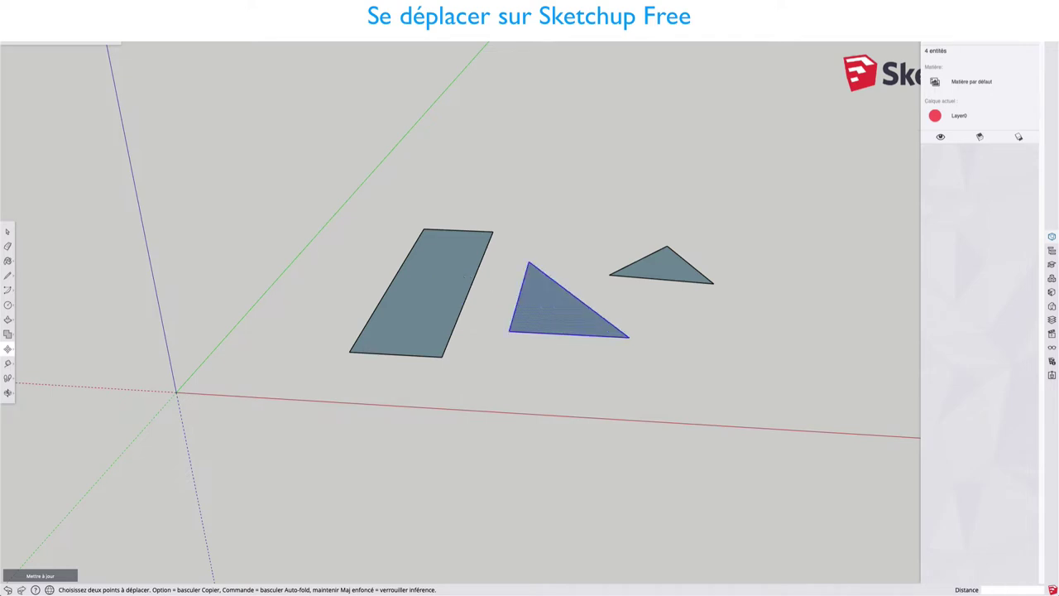
pyautogui.hotkey('ctrl', 'z')
pyautogui.hotkey('ctrl', 'z')
pyautogui.hotkey('ctrl', 'z')
pyautogui.hotkey('ctrl', 'z')
pyautogui.hotkey('ctrl', 'z')
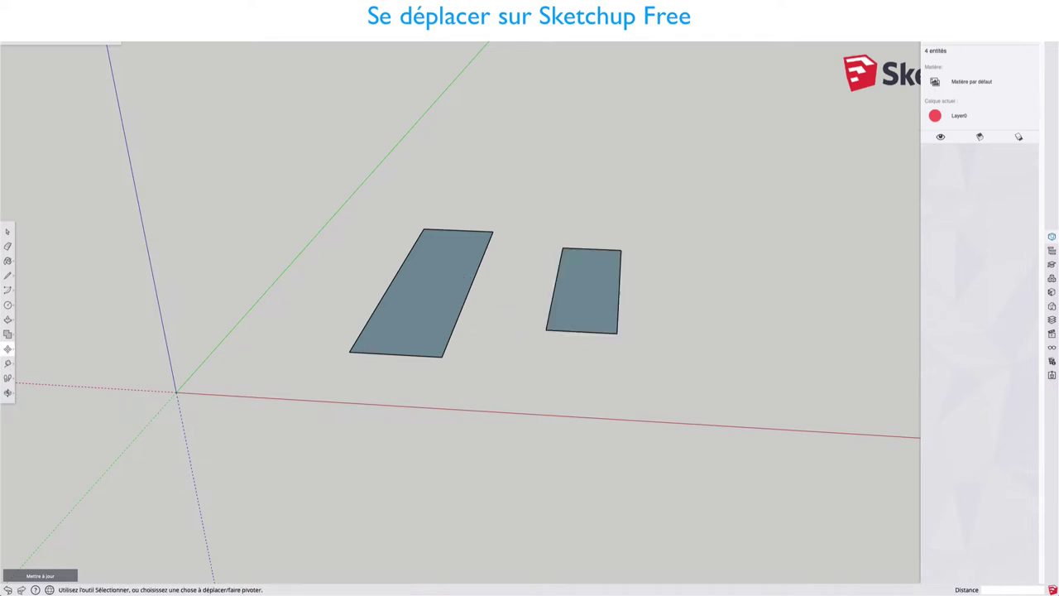
pyautogui.hotkey('ctrl', 'z')
pyautogui.hotkey('ctrl', 'z')
pyautogui.hotkey('ctrl', 'z')
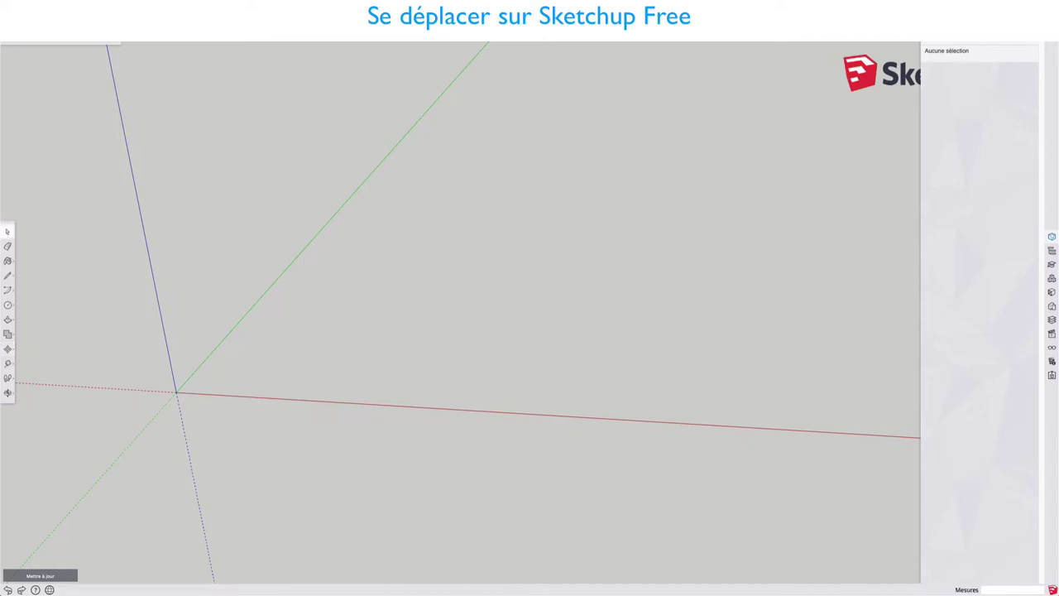
# Draw a small rectangle near the middle and make it a group
pyautogui.press('r')
pyautogui.click(391, 272)
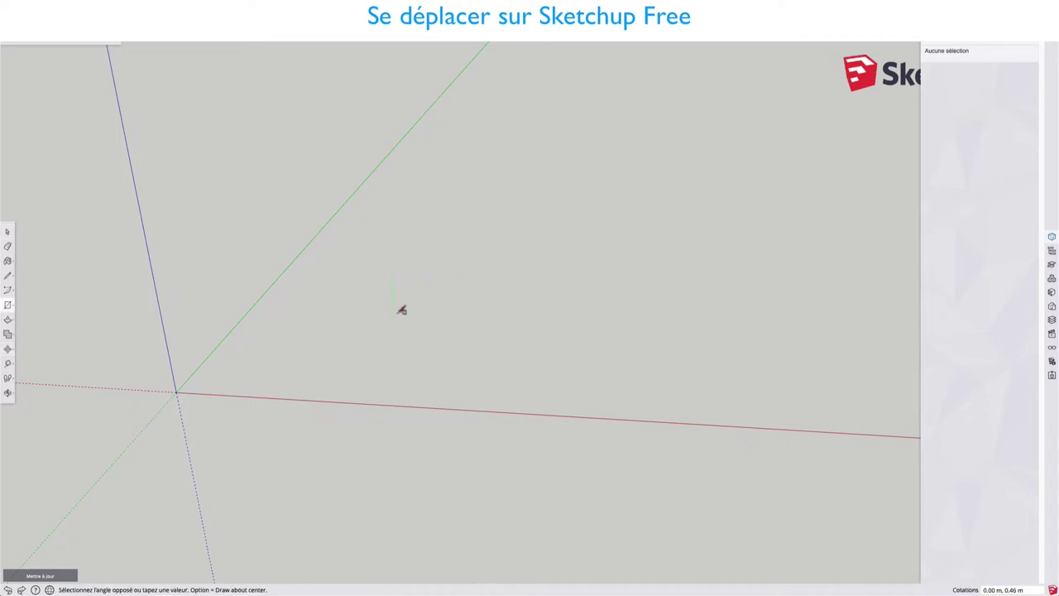
pyautogui.click(412, 320)
pyautogui.press('space')
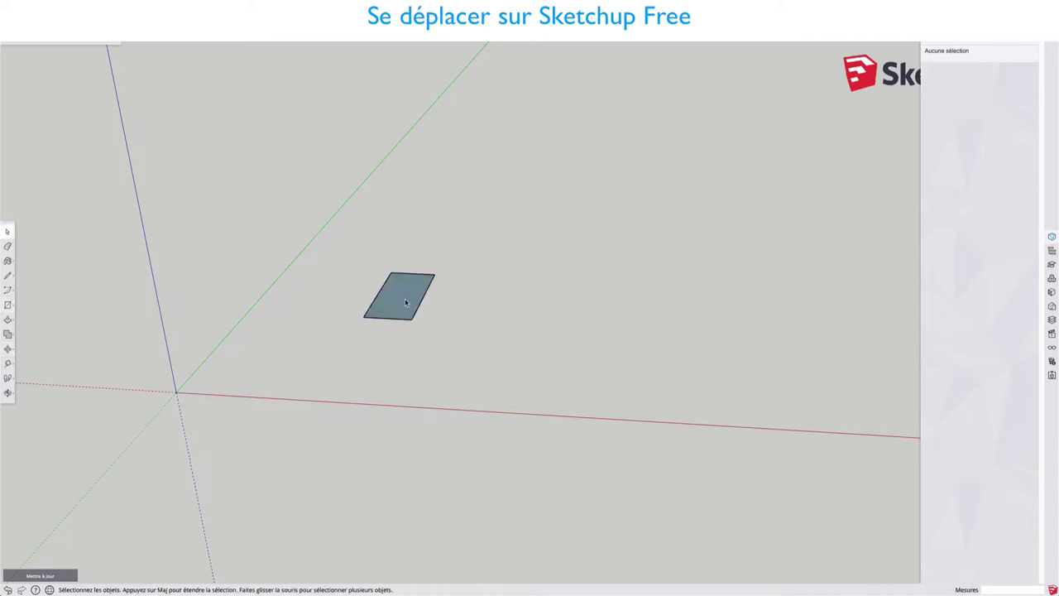
pyautogui.doubleClick(405, 298)
pyautogui.rightClick(404, 299)
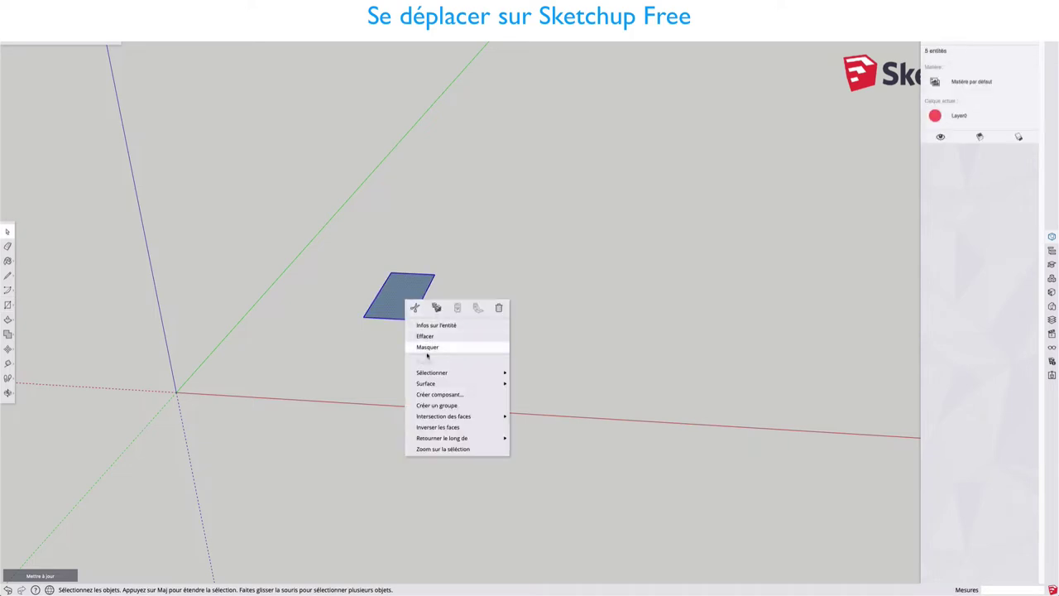
pyautogui.click(432, 404)
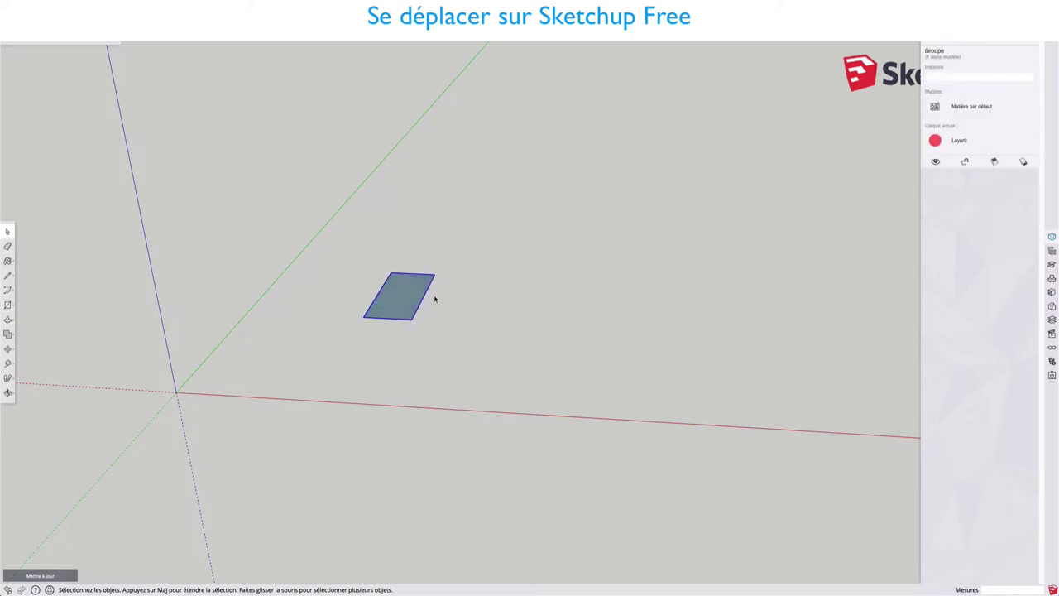
# Copy the rectangle group twice to the right with Move and Alt
pyautogui.press('m')
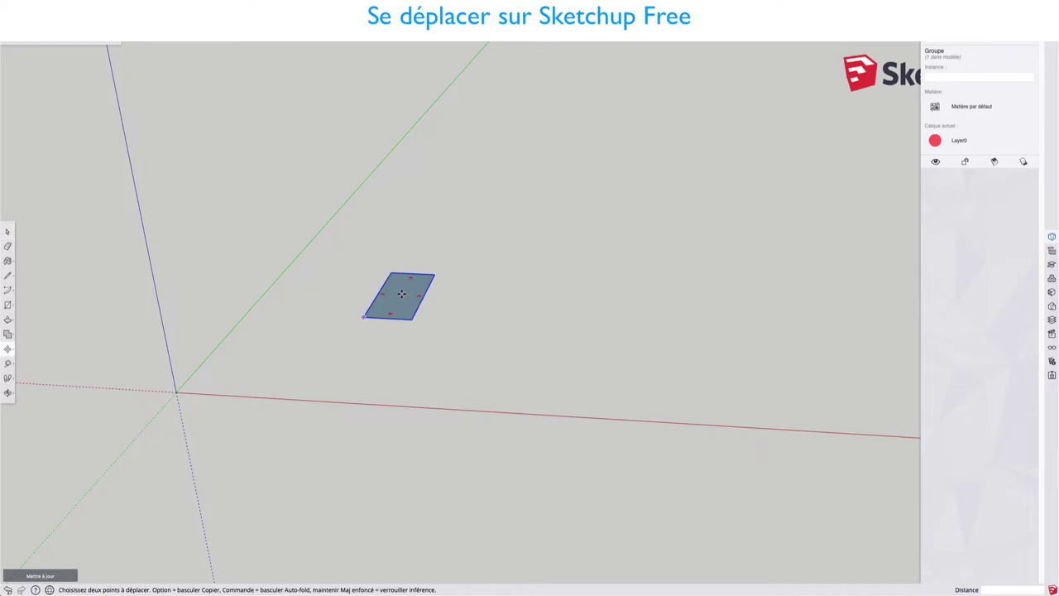
pyautogui.click(408, 296)
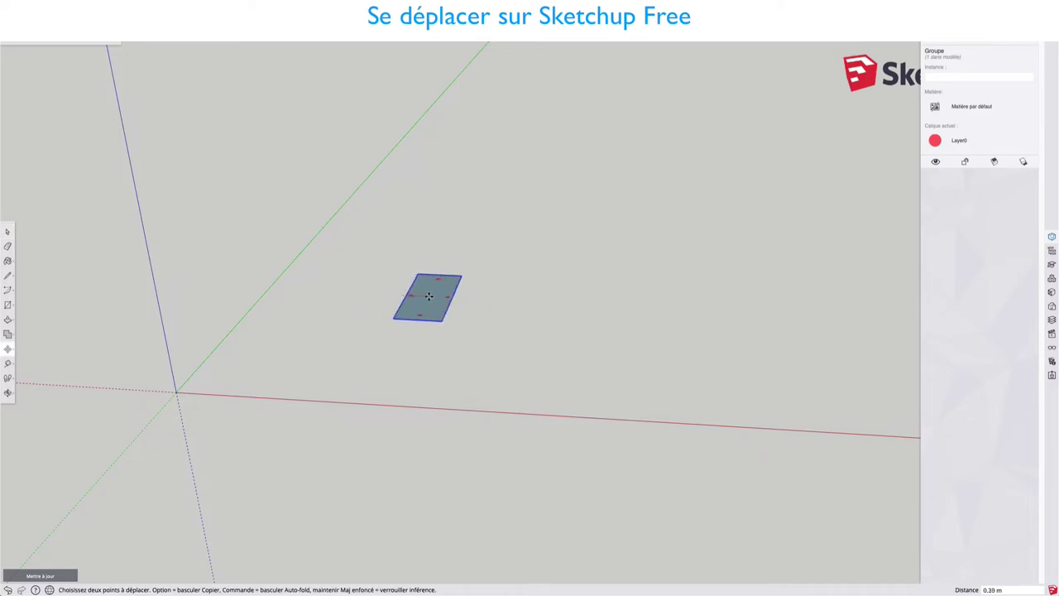
pyautogui.press('Escape')
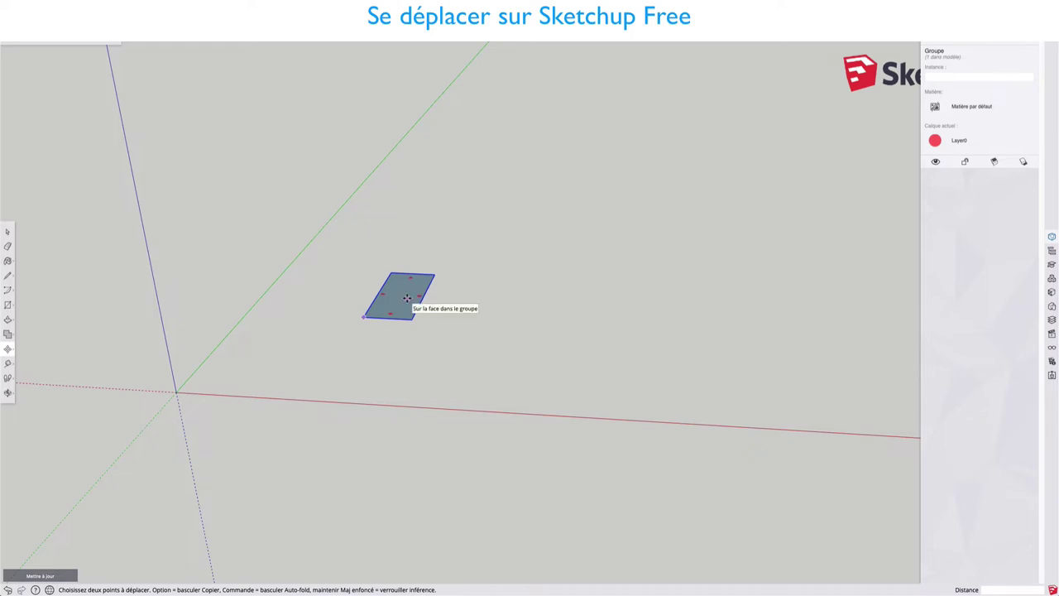
pyautogui.press('alt')
pyautogui.click(407, 297)
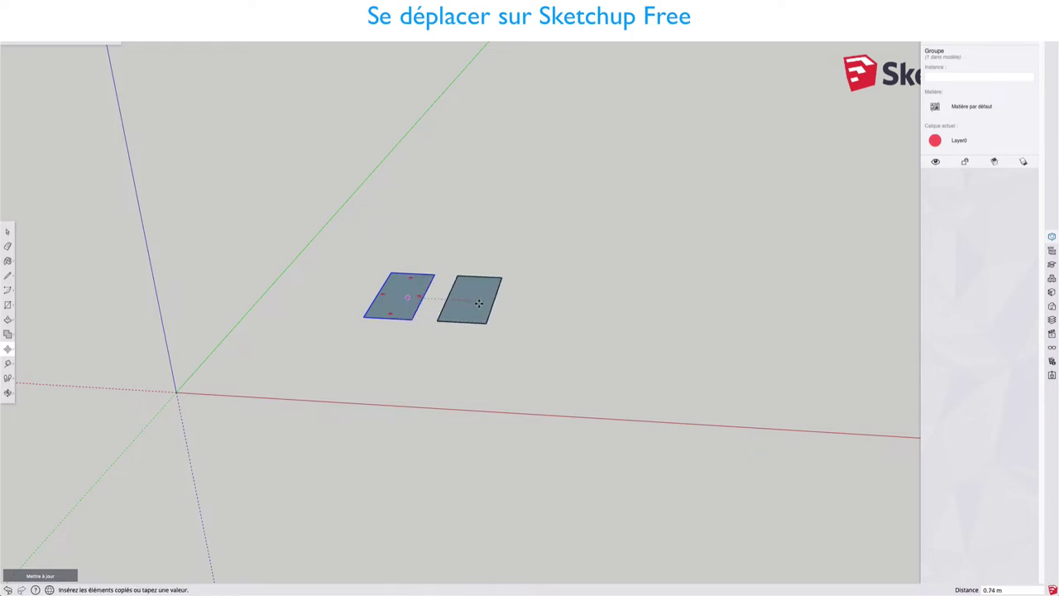
pyautogui.click(481, 304)
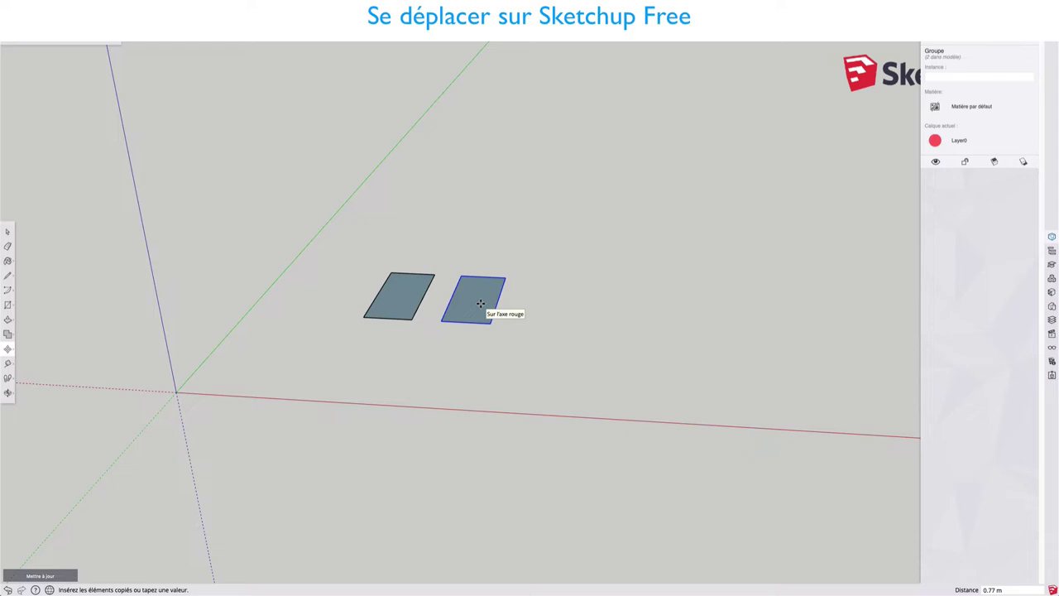
pyautogui.click(480, 303)
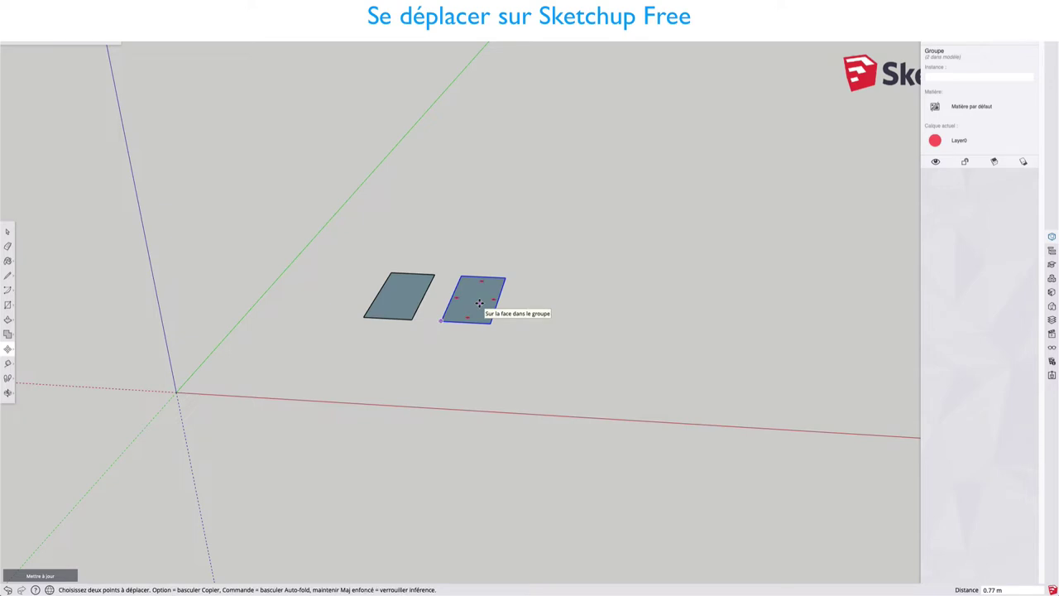
pyautogui.click(480, 302)
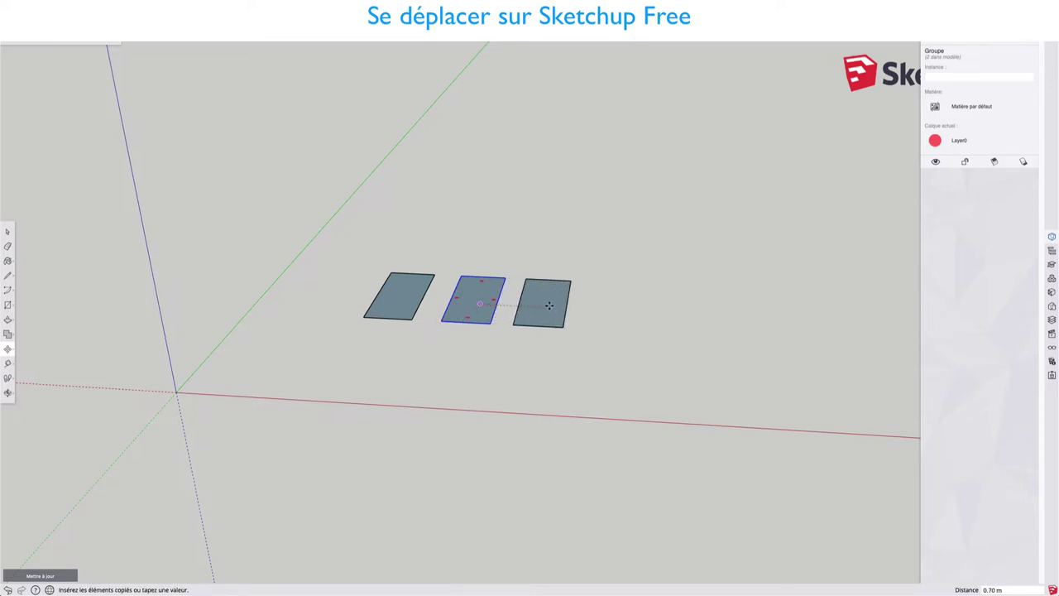
pyautogui.click(550, 305)
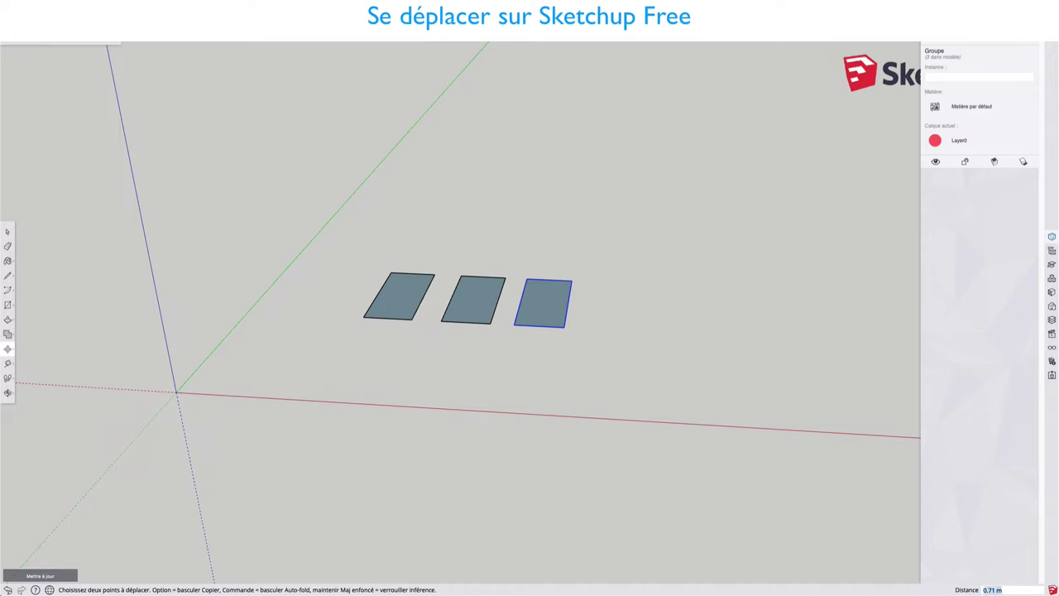
# Repeat the copy with an x4 array to extend the row to six rectangles
pyautogui.click(1002, 590)
pyautogui.write('x')
pyautogui.press('Return')
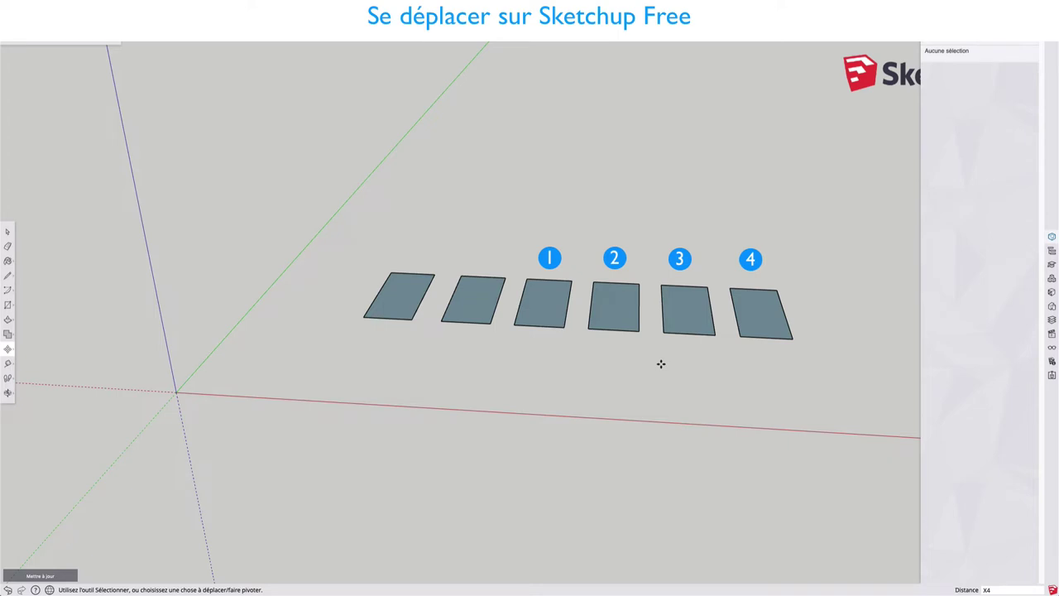
pyautogui.press('space')
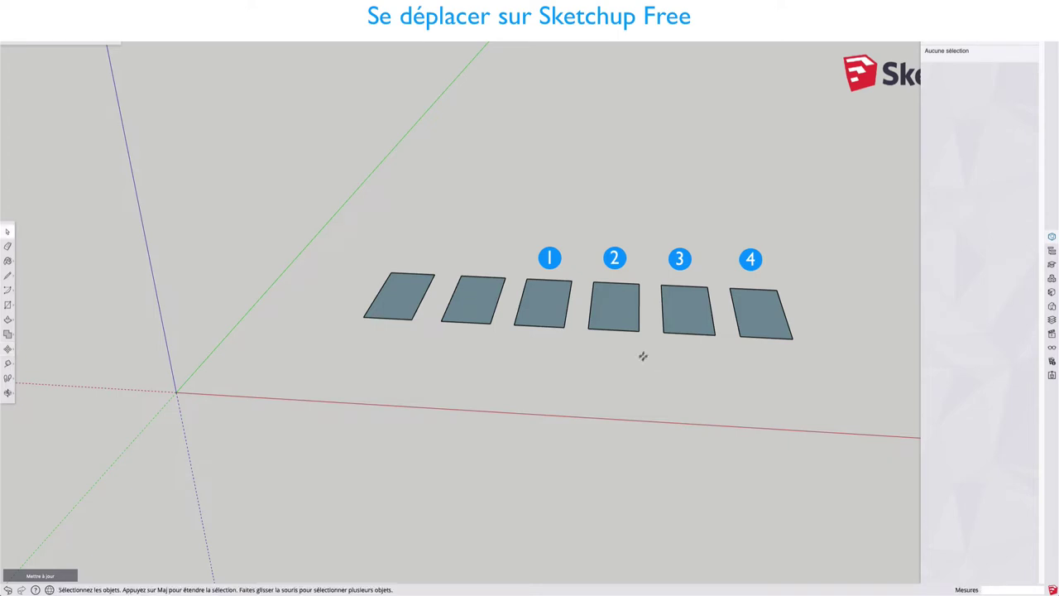
# Draw a circle below the rectangles and select its face and edge
pyautogui.press('c')
pyautogui.click(352, 381)
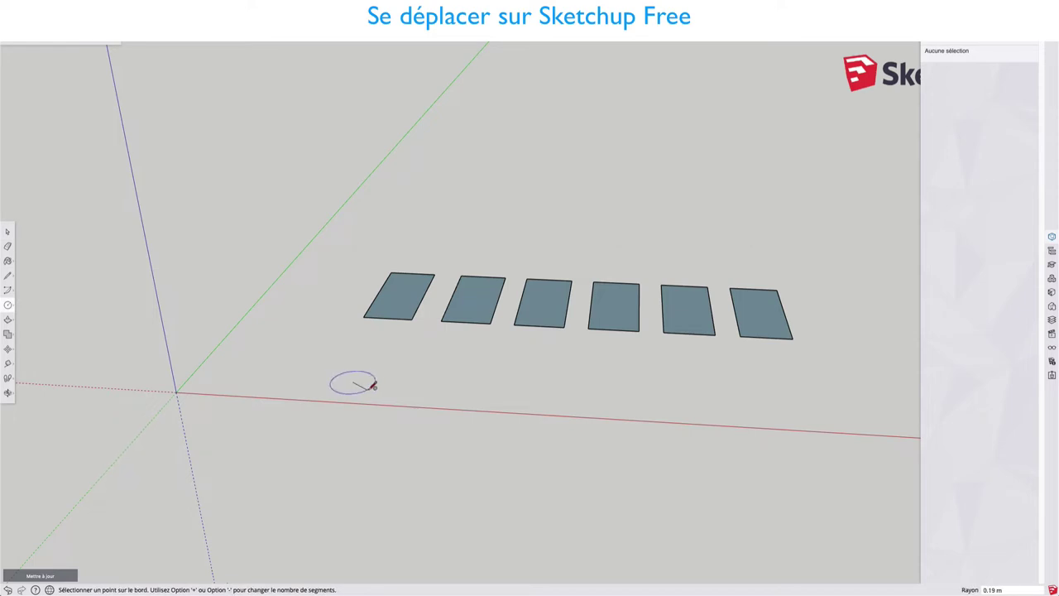
pyautogui.click(380, 382)
pyautogui.press('space')
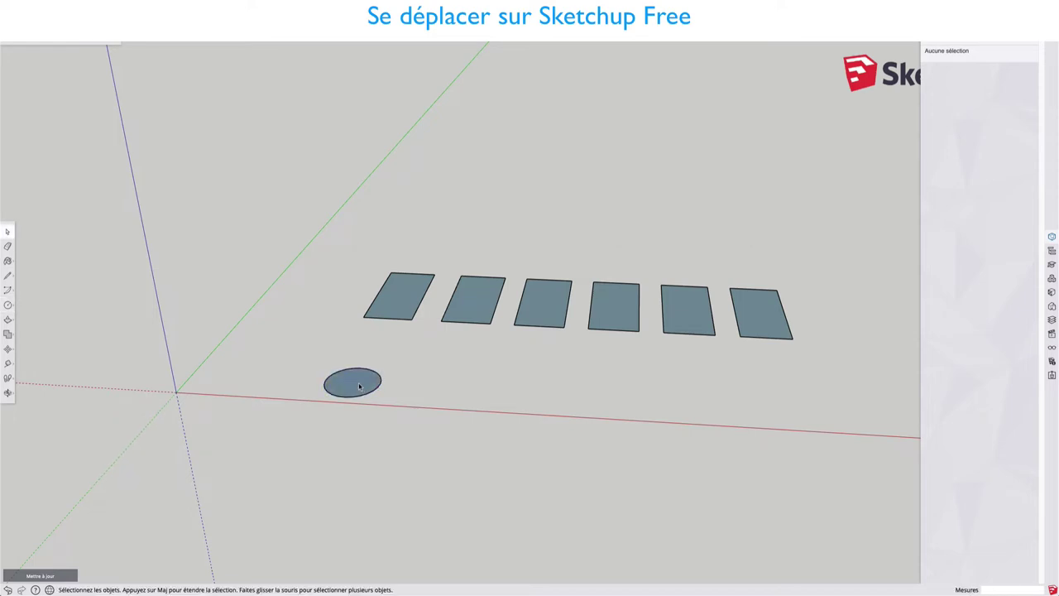
pyautogui.doubleClick(359, 386)
# Copy the circle right along the red axis and array it with x4 into five circles
pyautogui.press('m')
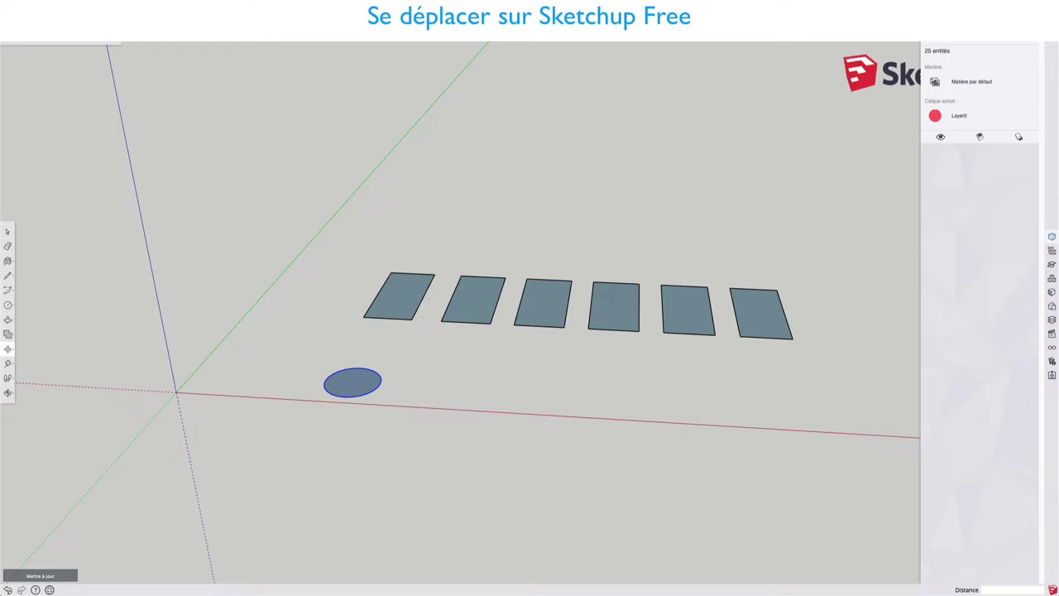
pyautogui.click(352, 381)
pyautogui.press('ctrl')
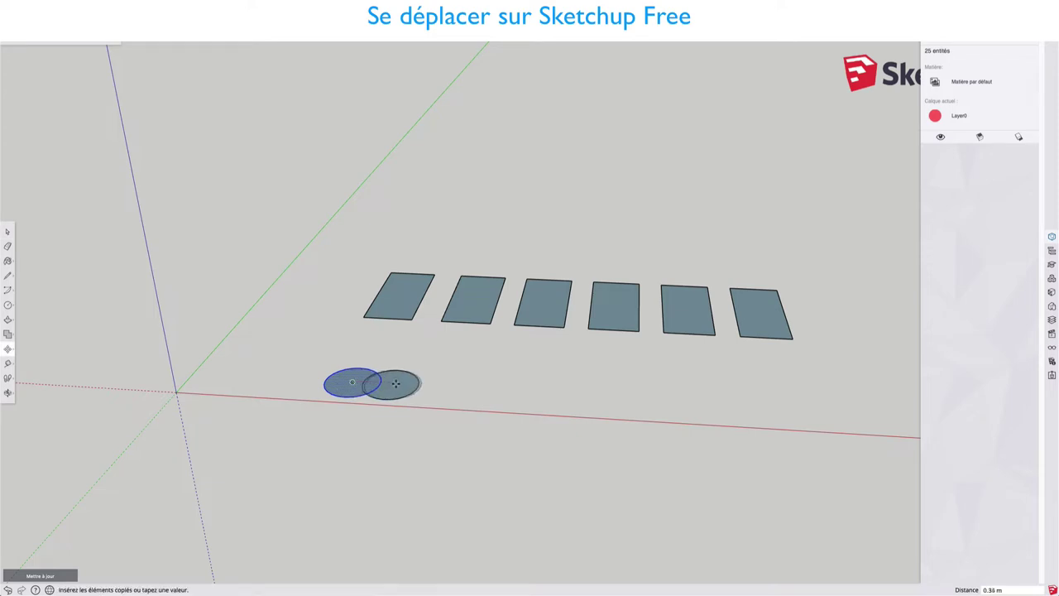
pyautogui.click(426, 384)
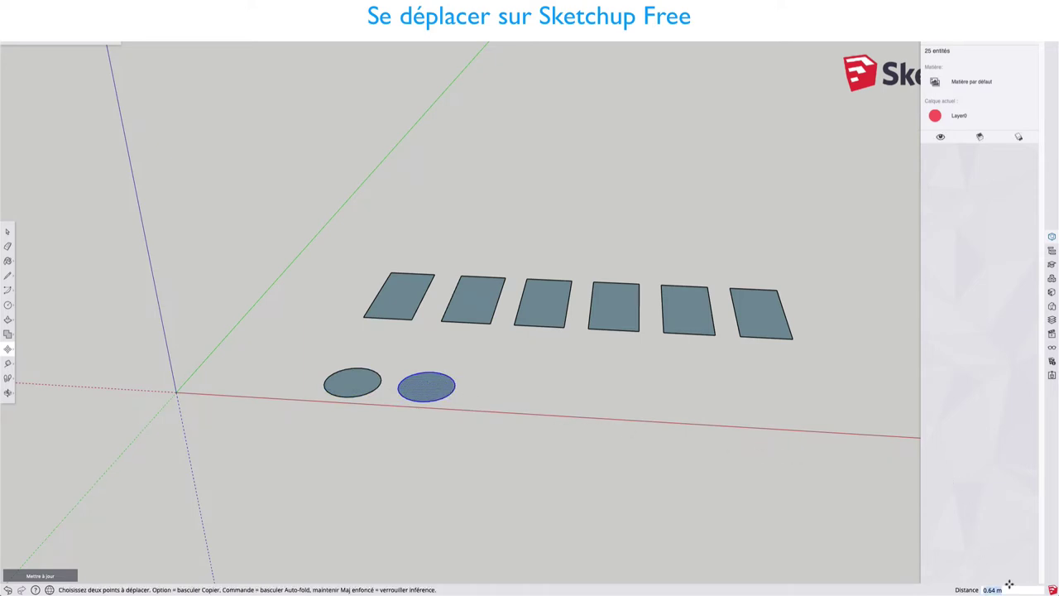
pyautogui.write('x4')
pyautogui.press('Return')
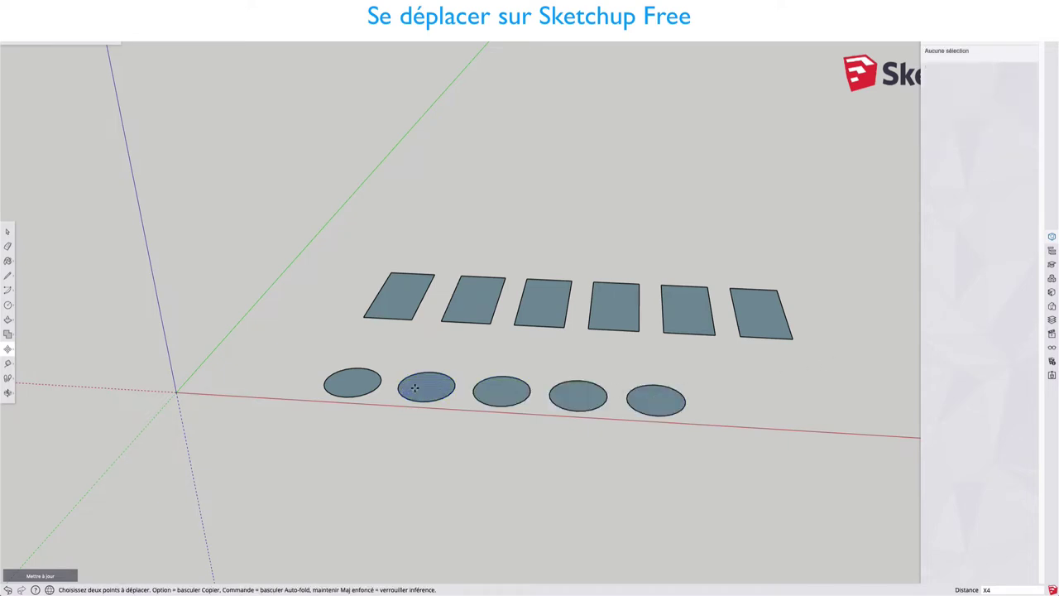
pyautogui.click(665, 400)
pyautogui.press('space')
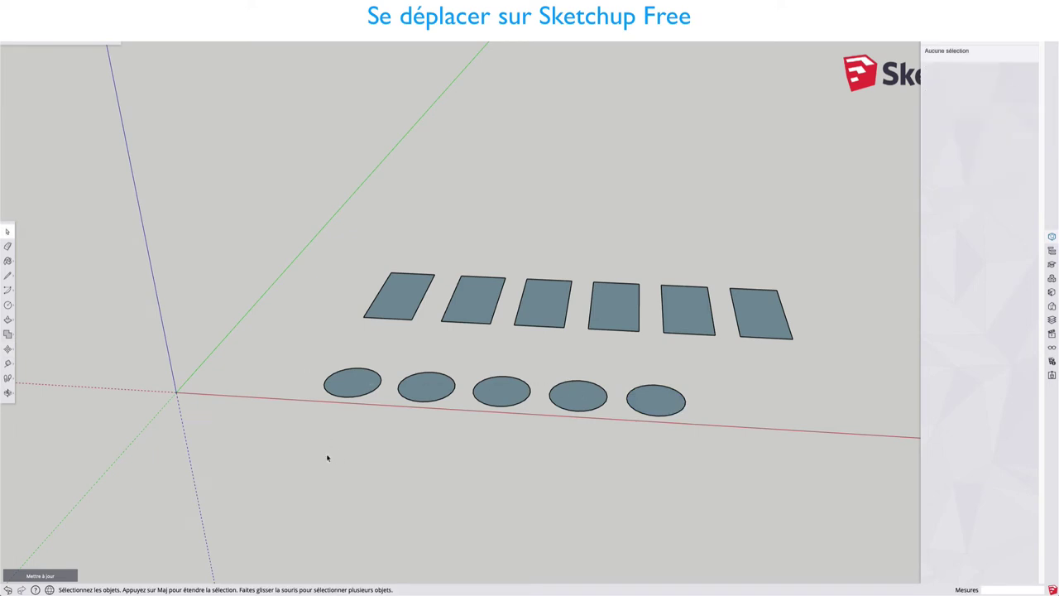
# Draw a small rectangle below the circles and select it
pyautogui.press('r')
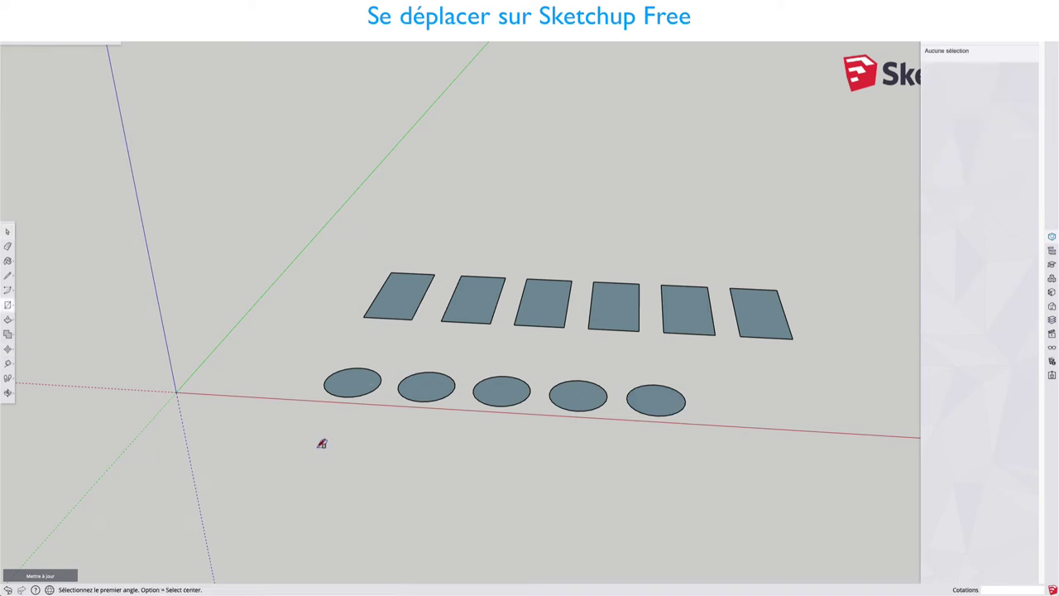
pyautogui.click(318, 443)
pyautogui.click(342, 476)
pyautogui.press('space')
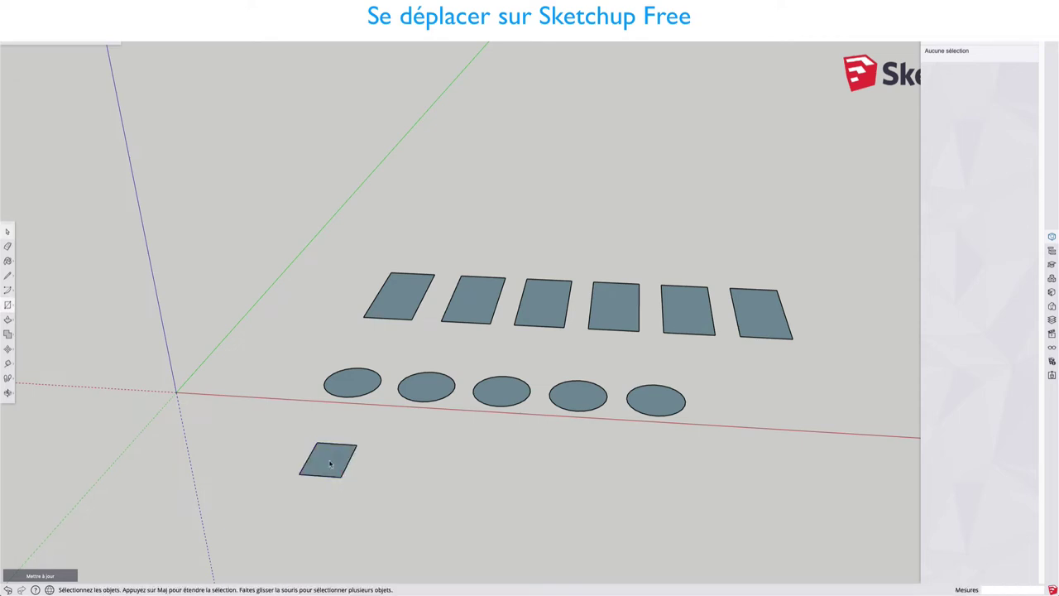
pyautogui.doubleClick(329, 464)
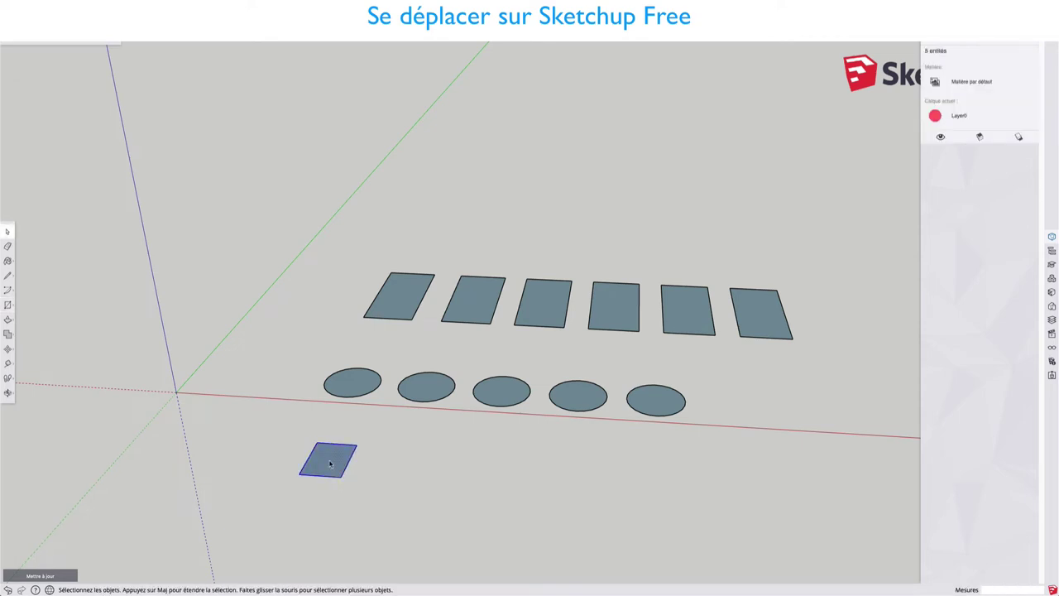
# Copy the small rectangle far right and fill the gap with a /3 divided array
pyautogui.press('m')
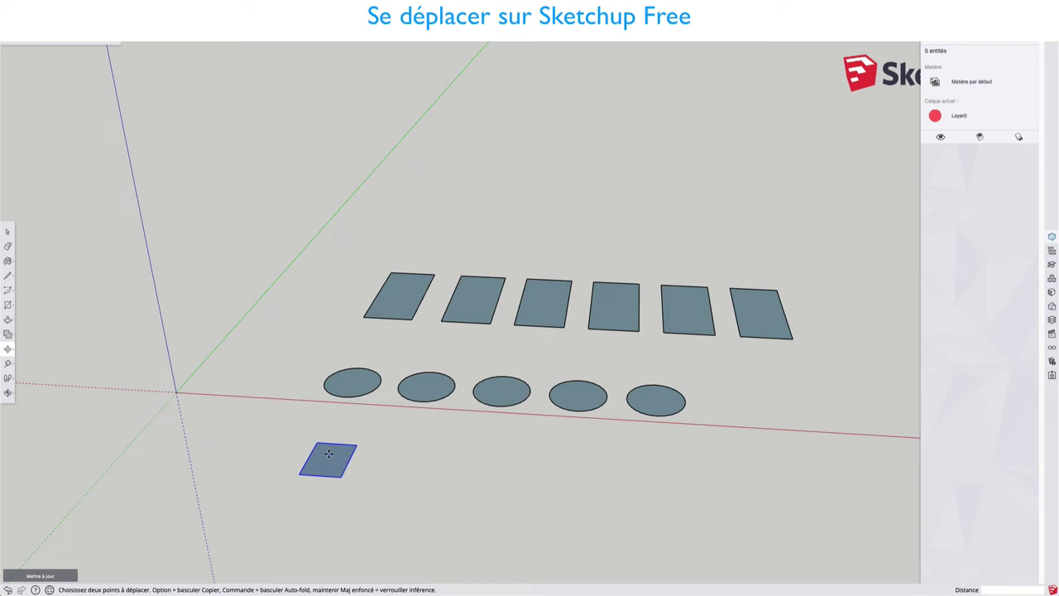
pyautogui.click(328, 453)
pyautogui.press('alt')
pyautogui.click(328, 459)
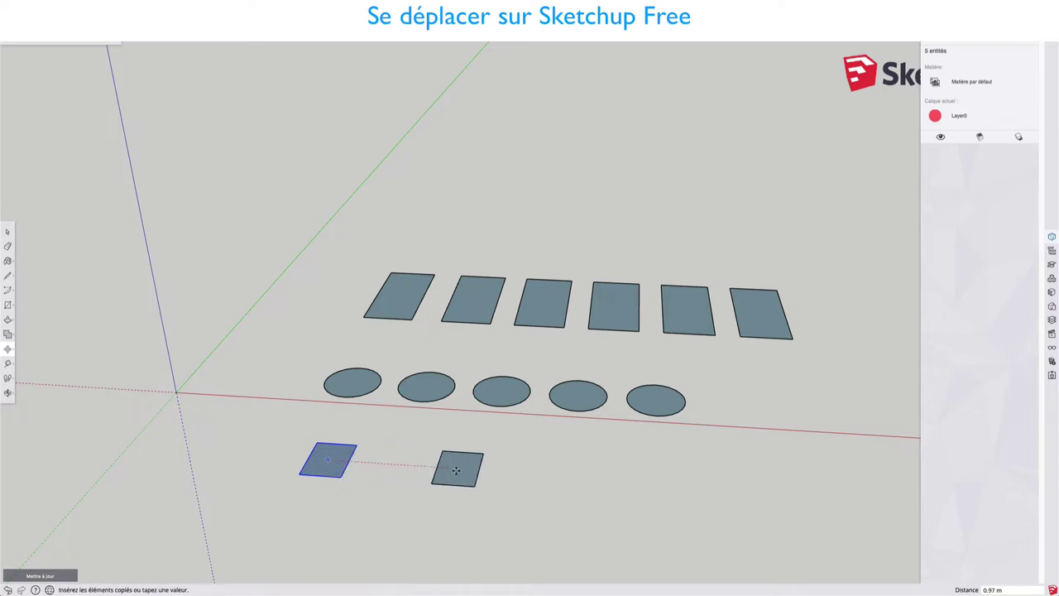
pyautogui.click(699, 484)
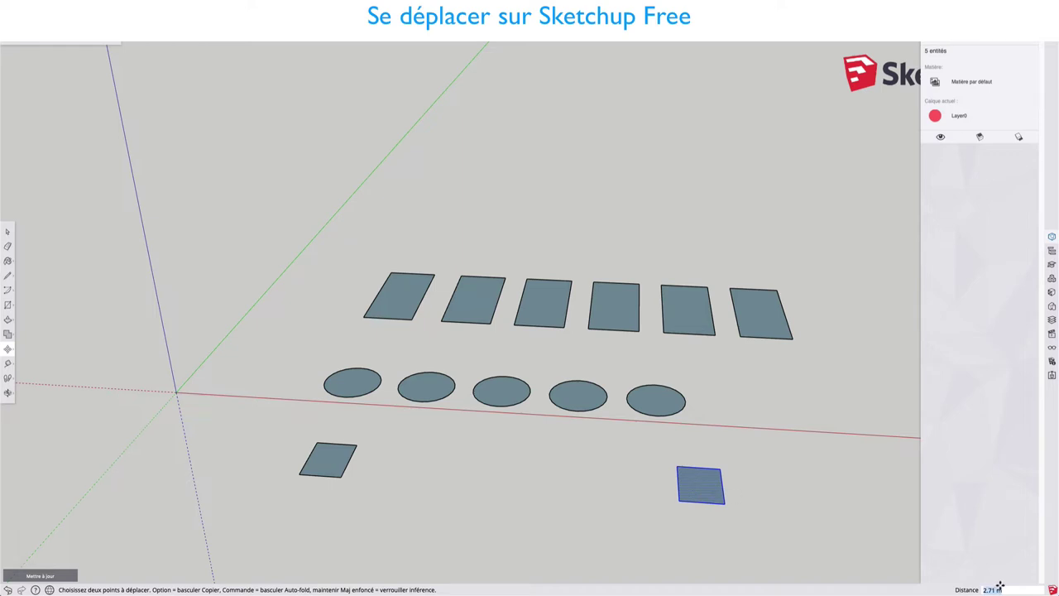
pyautogui.click(1006, 589)
pyautogui.press('BackSpace')
pyautogui.press('BackSpace')
pyautogui.press('BackSpace')
pyautogui.press('Return')
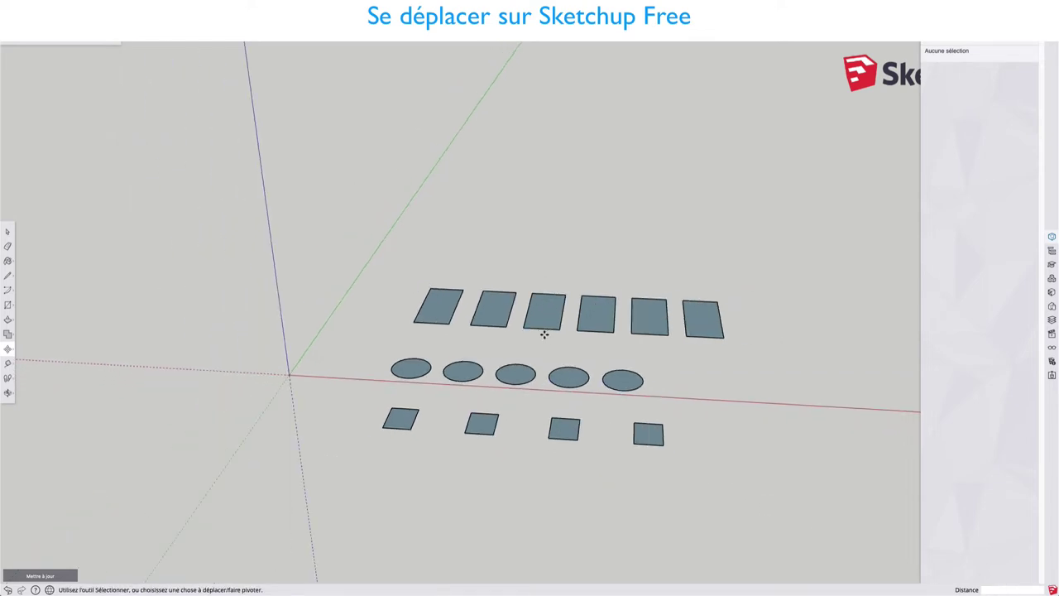
# Select all three rows of practice shapes and delete them
pyautogui.press('space')
pyautogui.moveTo(356, 242)
pyautogui.mouseDown()
pyautogui.moveTo(589, 527)
pyautogui.moveTo(737, 513)
pyautogui.mouseUp()
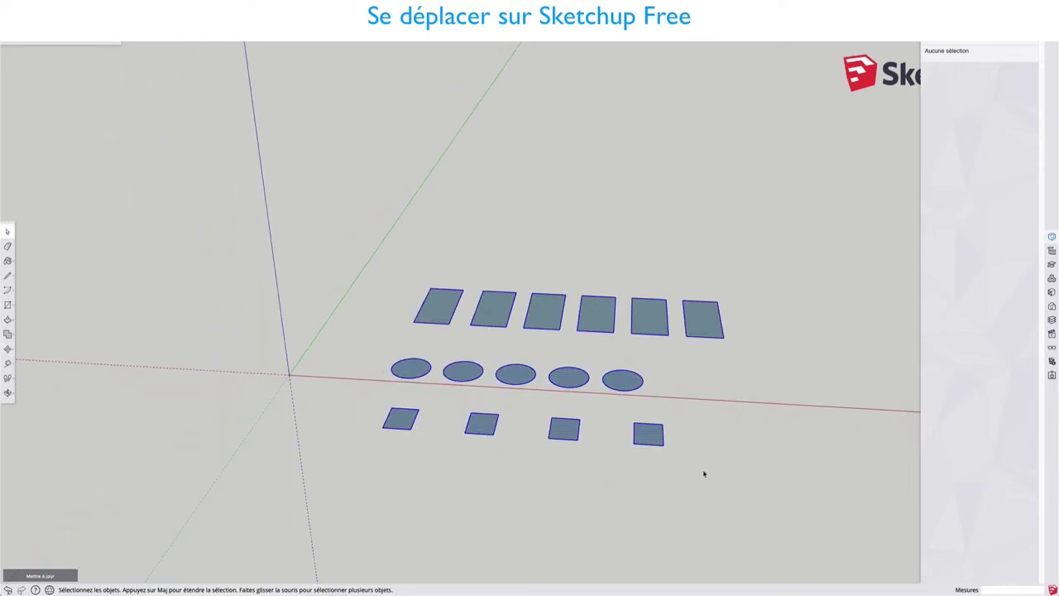
pyautogui.press('Delete')
# Draw a large rectangle about 4.86 m by 7.31 m near the origin
pyautogui.press('r')
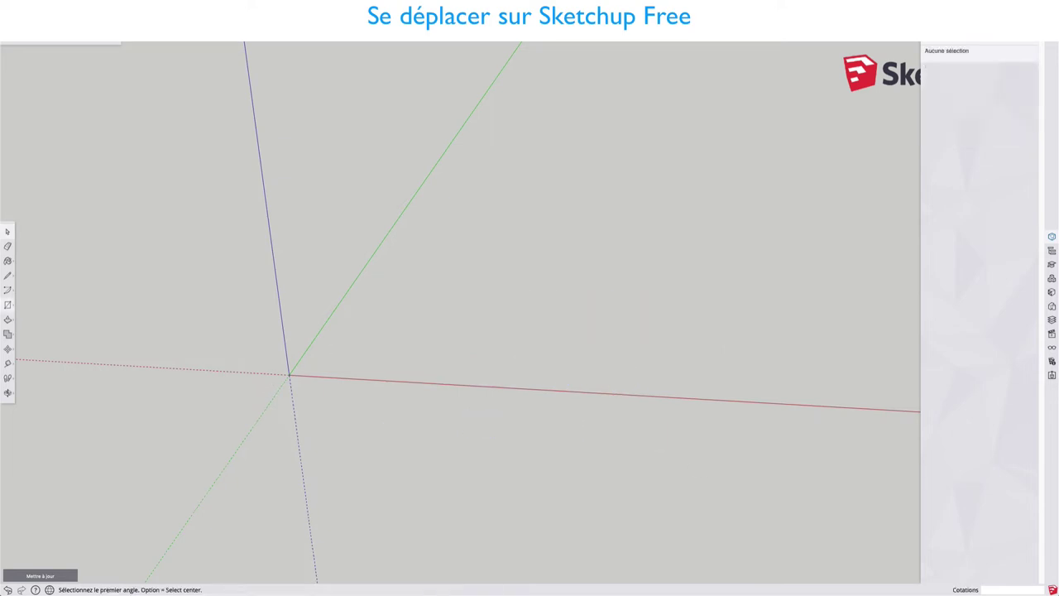
pyautogui.click(403, 205)
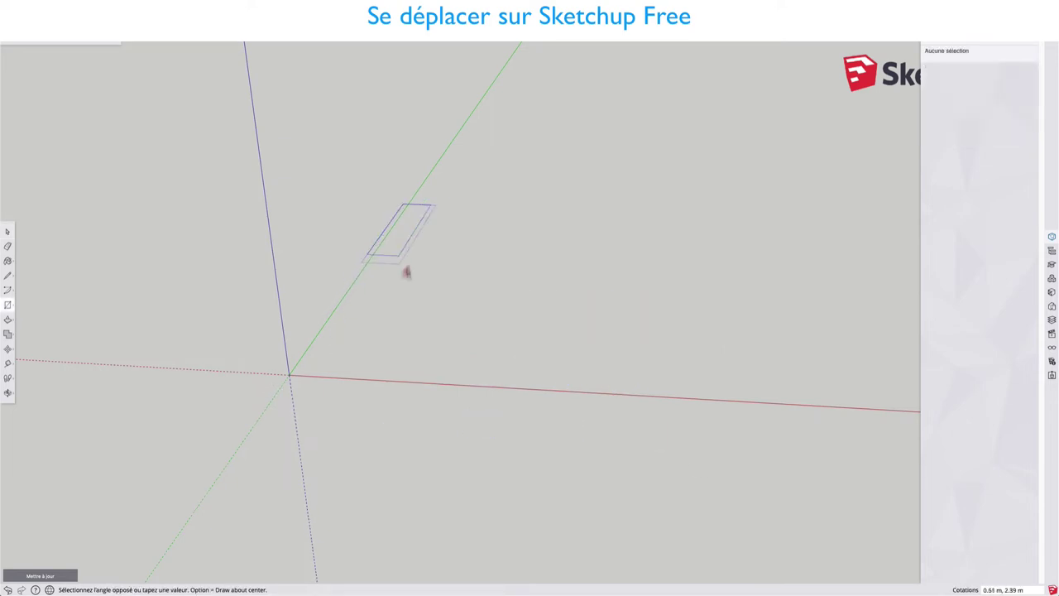
pyautogui.click(697, 457)
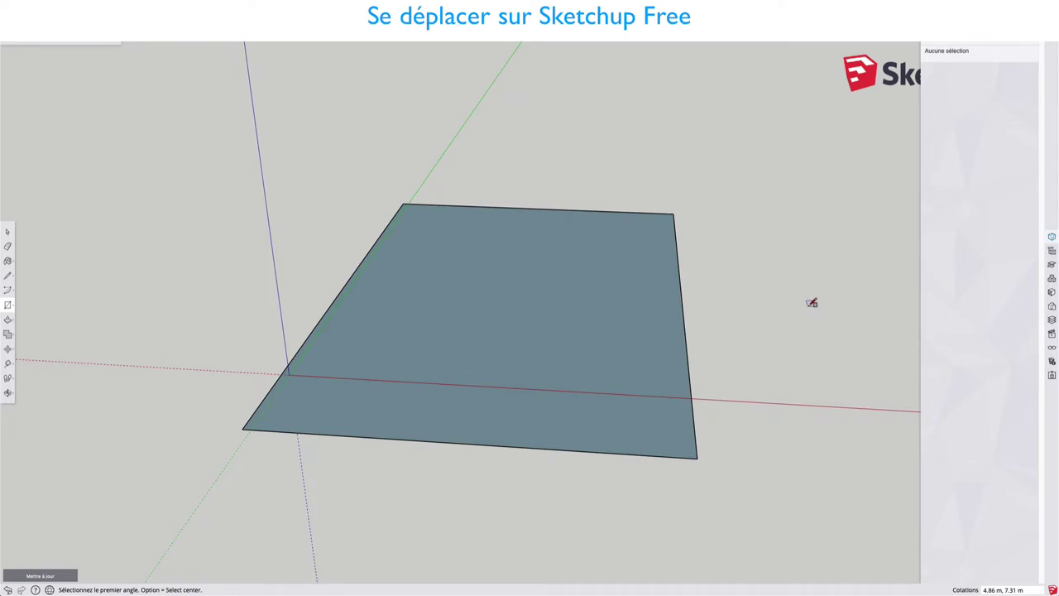
# Open Model Info from the Display tray and set the length format to 0.0cm
pyautogui.click(1051, 348)
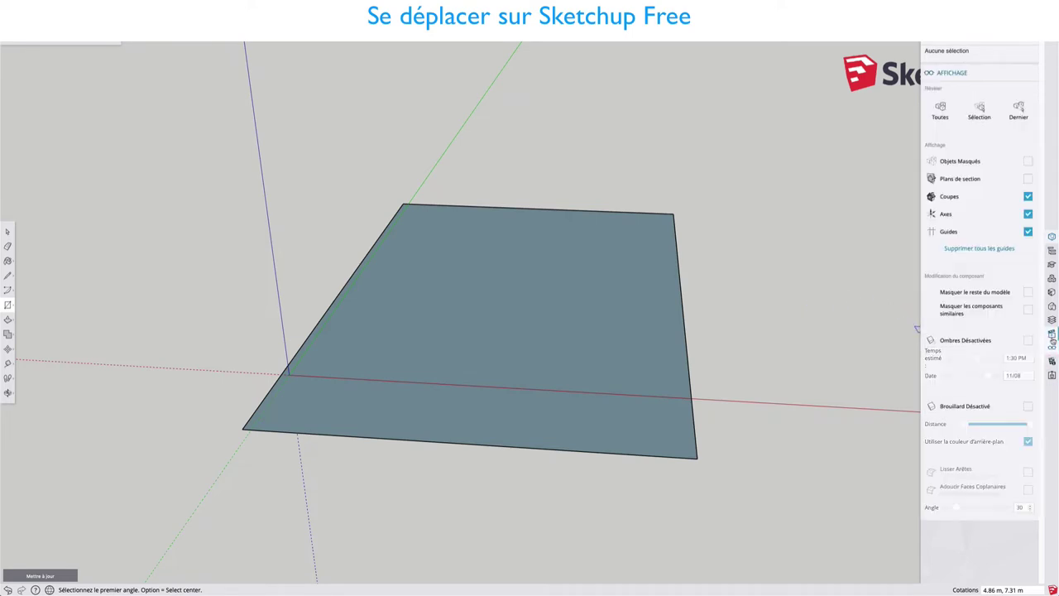
pyautogui.click(1051, 361)
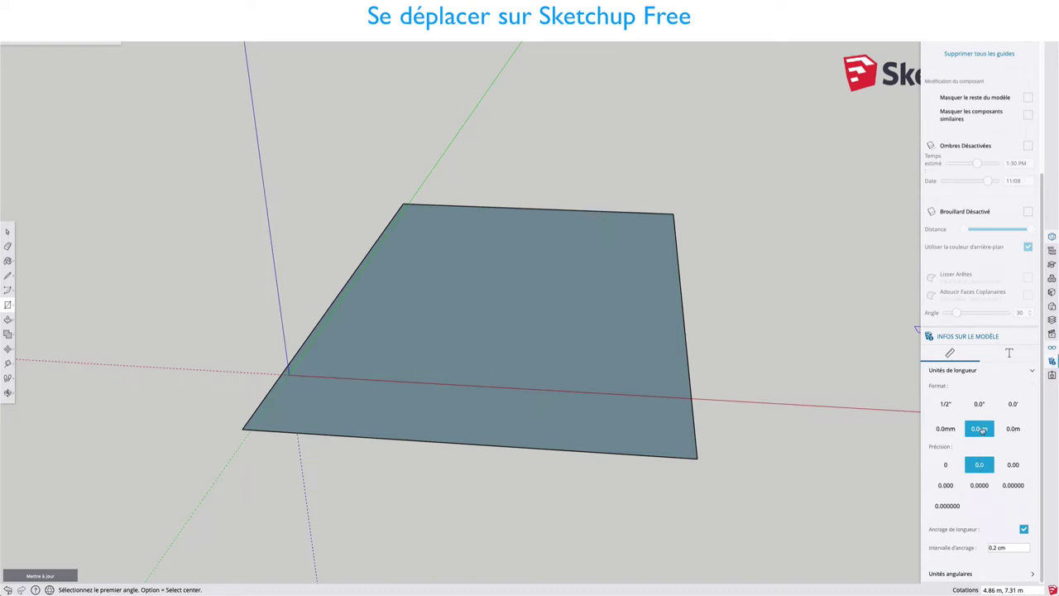
pyautogui.click(945, 429)
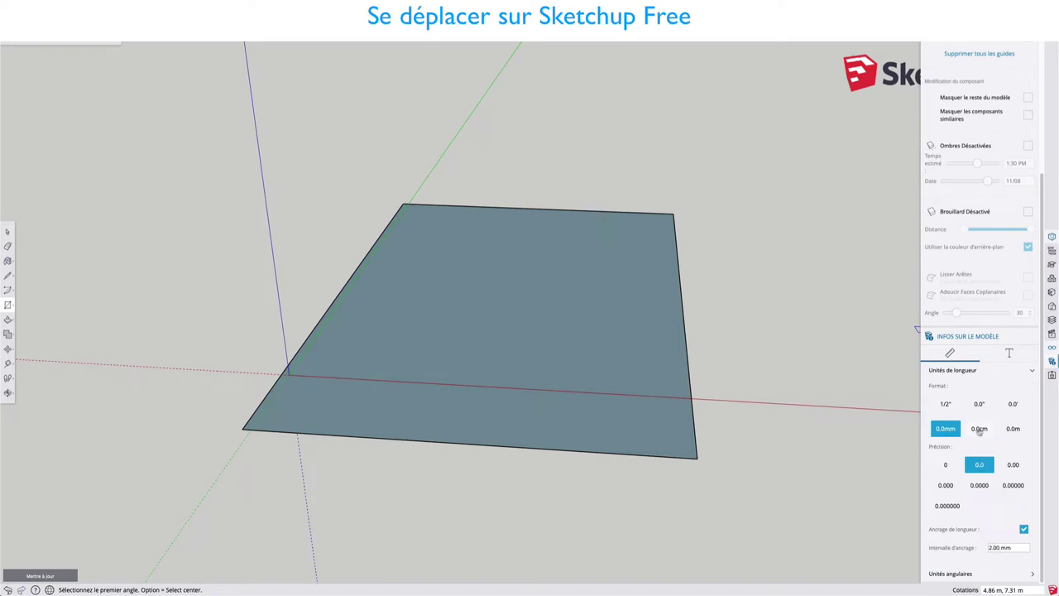
pyautogui.click(984, 428)
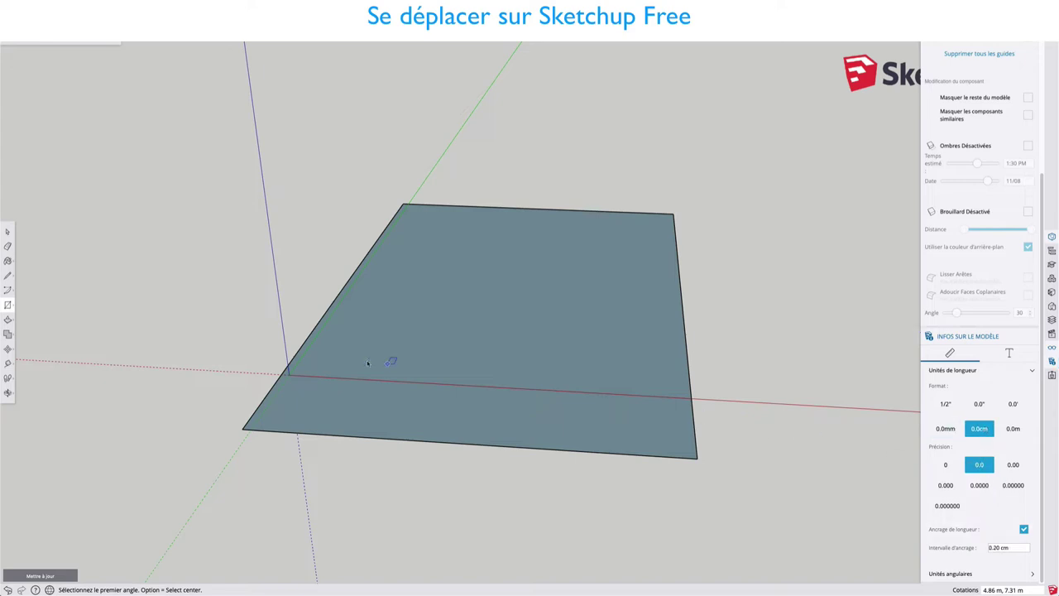
# Place a dashed guide line parallel to the rectangle's left edge with Tape Measure
pyautogui.press('t')
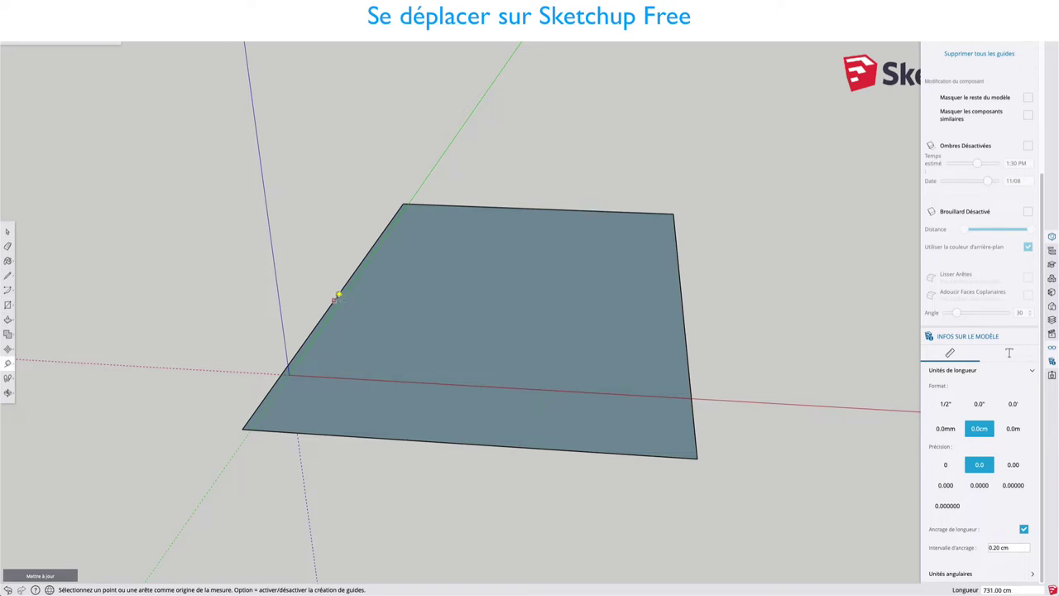
pyautogui.click(335, 297)
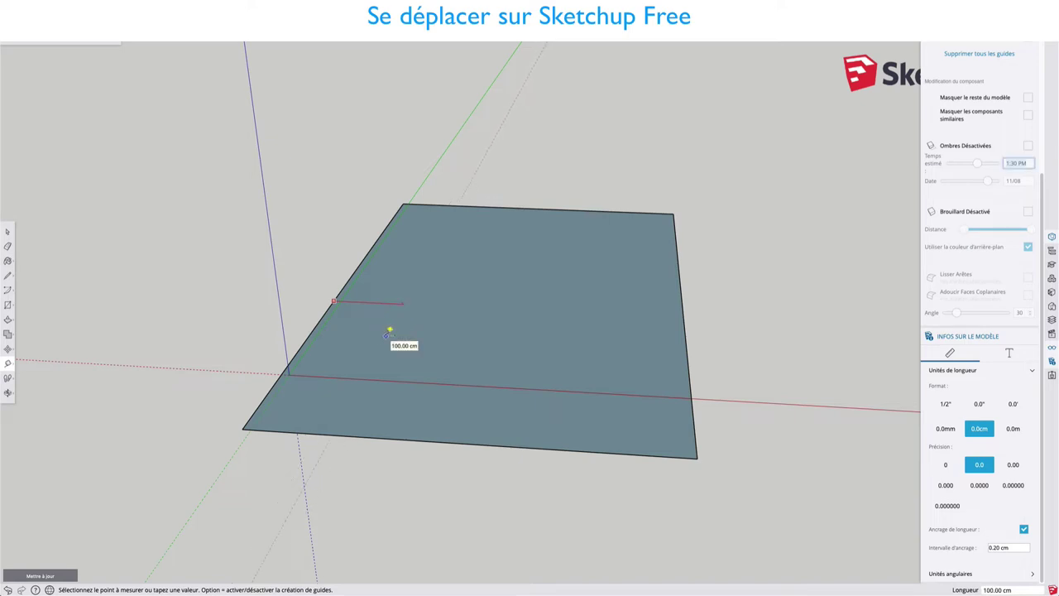
pyautogui.scroll(3, 357, 331)
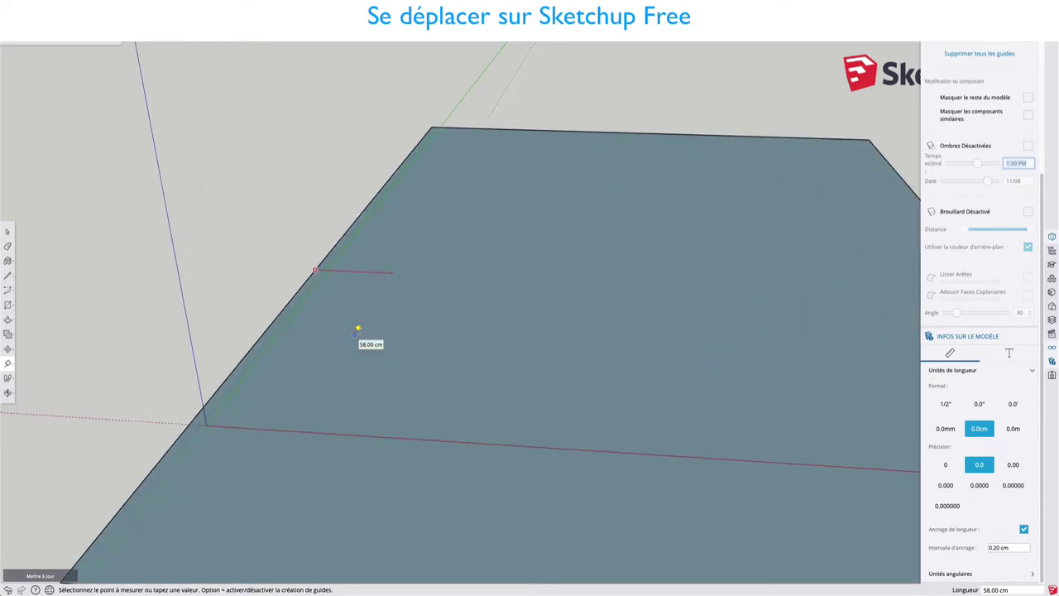
pyautogui.scroll(1, 359, 327)
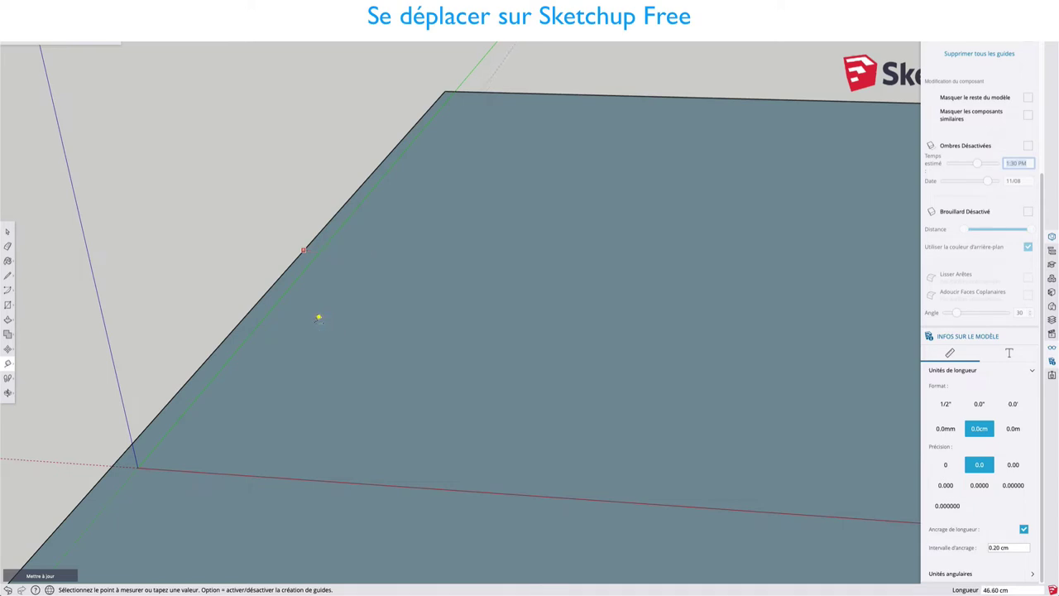
pyautogui.scroll(2, 311, 301)
pyautogui.scroll(1, 315, 260)
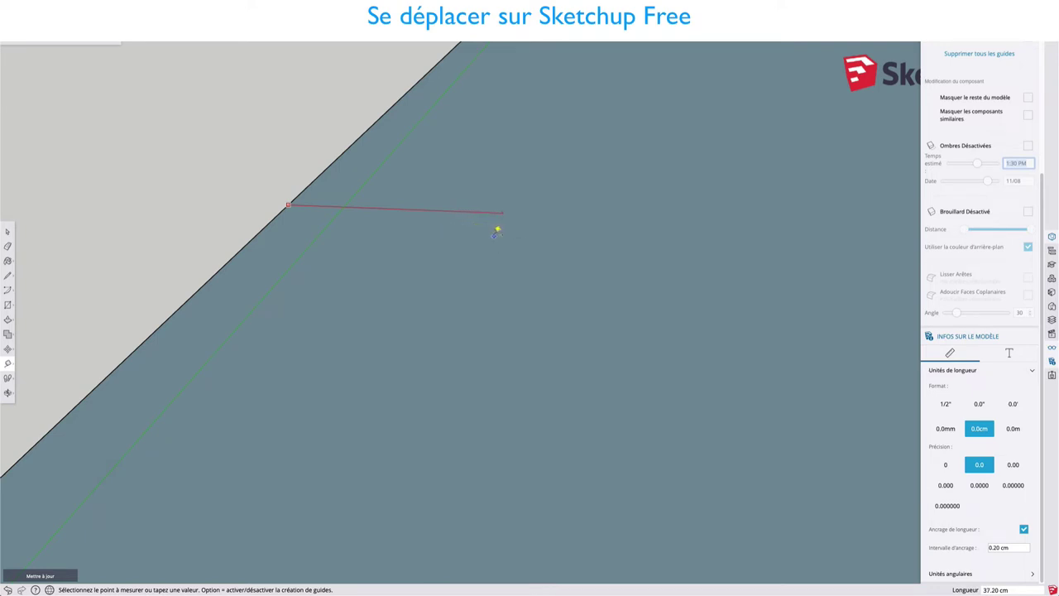
pyautogui.click(496, 230)
pyautogui.scroll(-2, 489, 237)
pyautogui.scroll(-2, 485, 250)
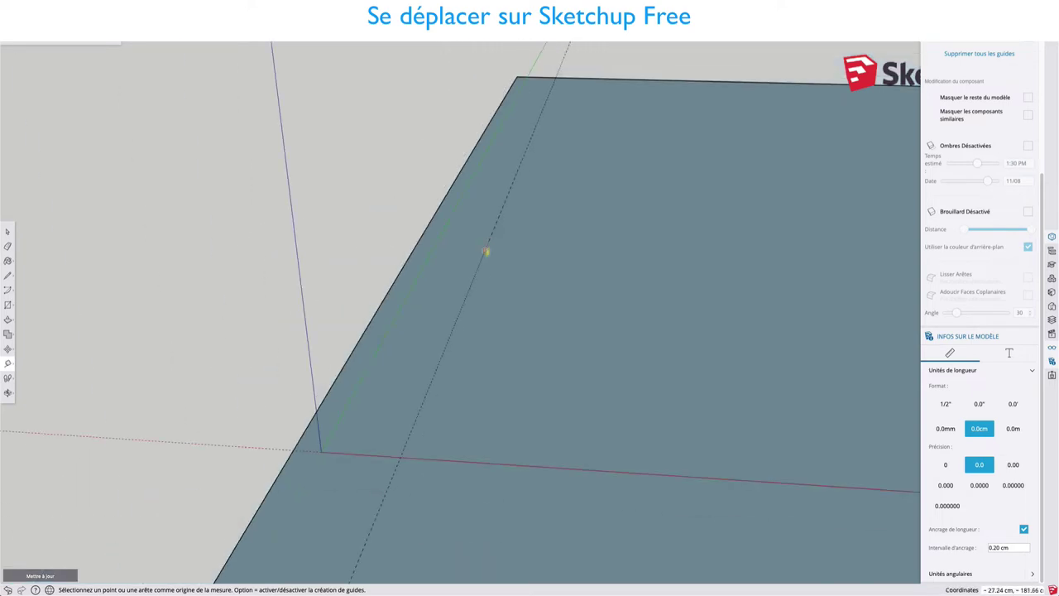
pyautogui.scroll(-2, 430, 364)
pyautogui.scroll(-2, 378, 473)
# Place a second guide line parallel to the rectangle's front edge
pyautogui.click(342, 530)
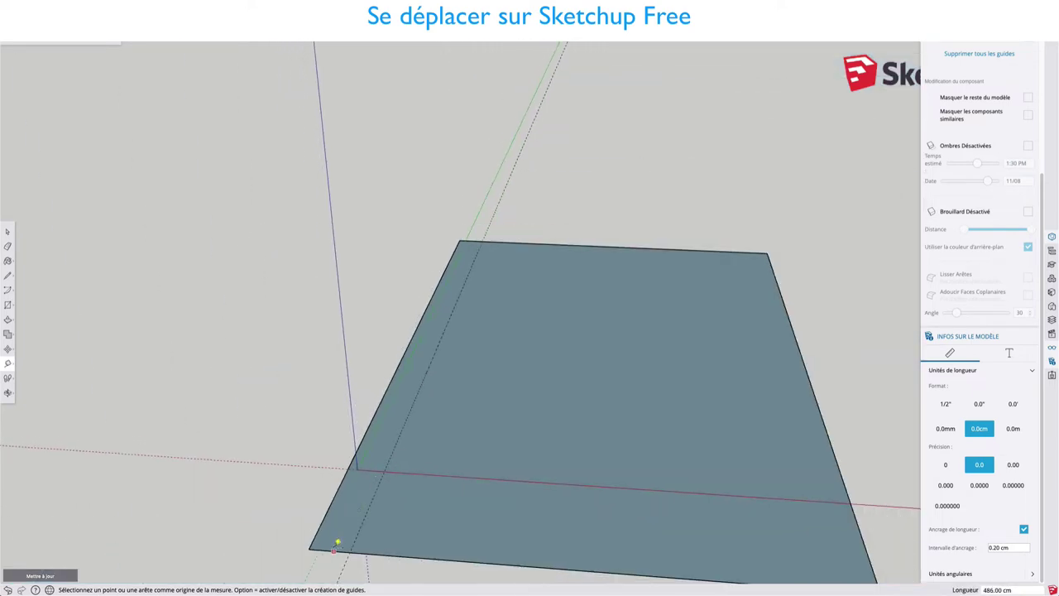
pyautogui.scroll(2, 356, 508)
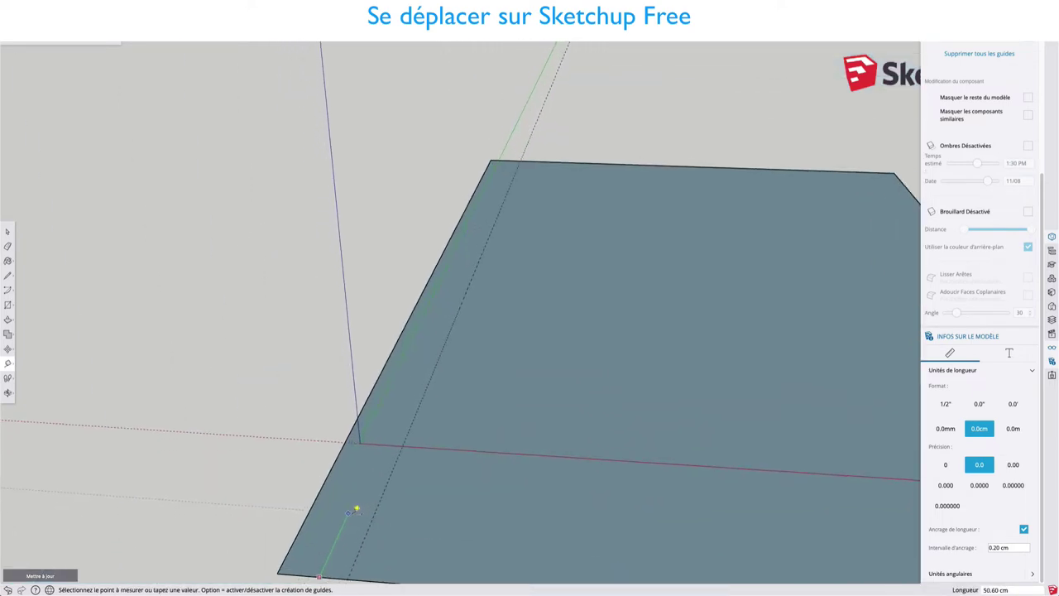
pyautogui.scroll(2, 356, 507)
pyautogui.scroll(2, 355, 508)
pyautogui.scroll(-1, 378, 445)
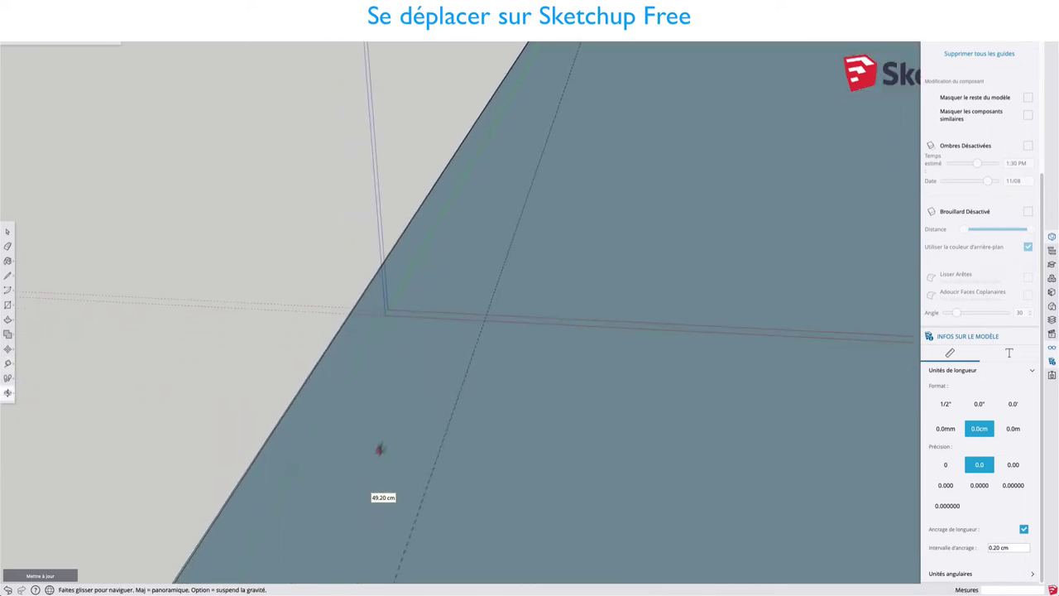
pyautogui.scroll(-2, 449, 276)
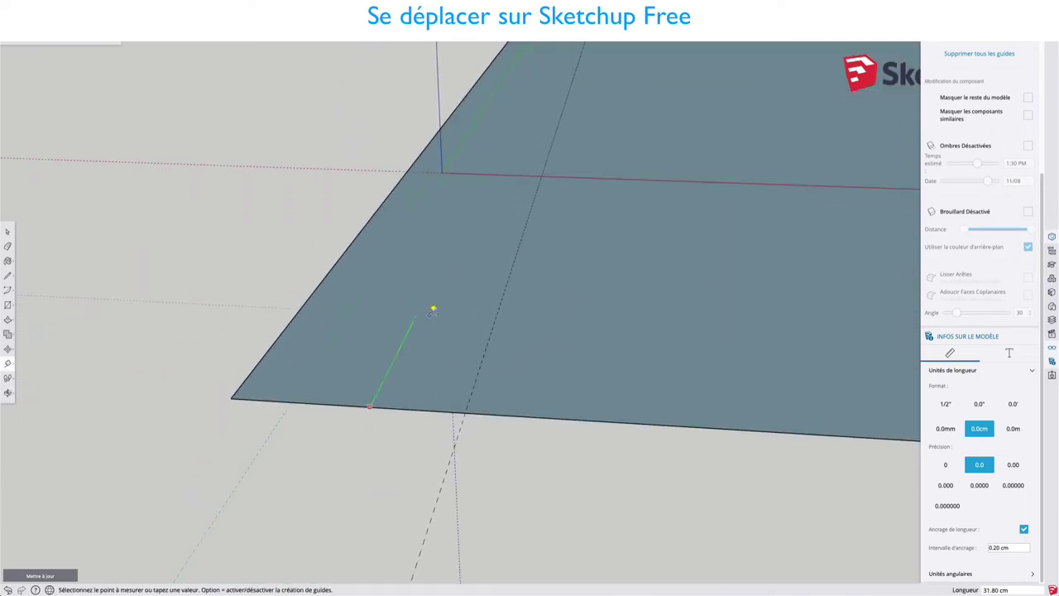
pyautogui.scroll(1, 433, 306)
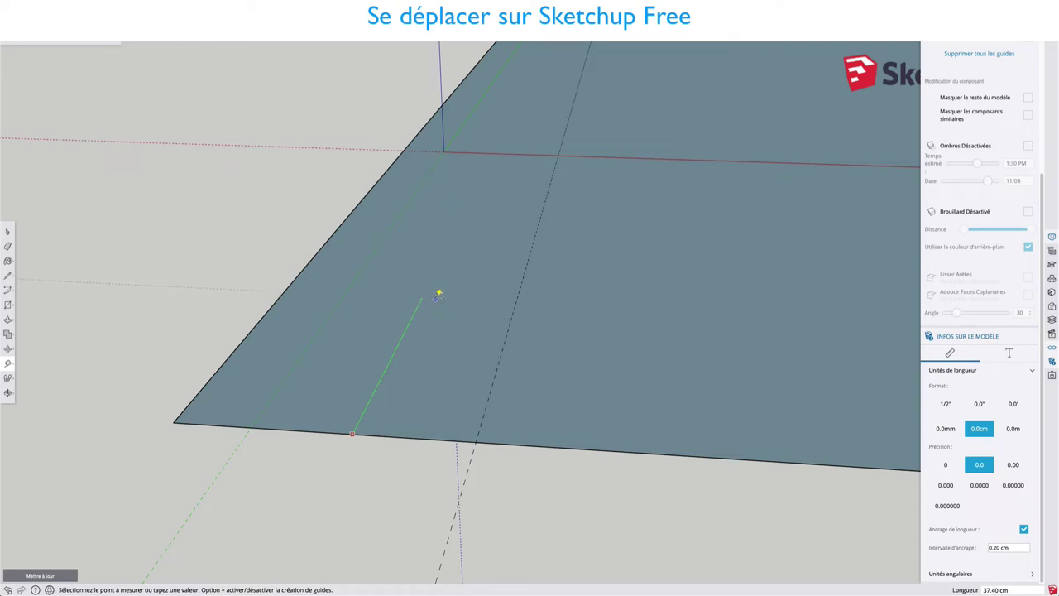
pyautogui.click(437, 297)
pyautogui.scroll(-1, 438, 296)
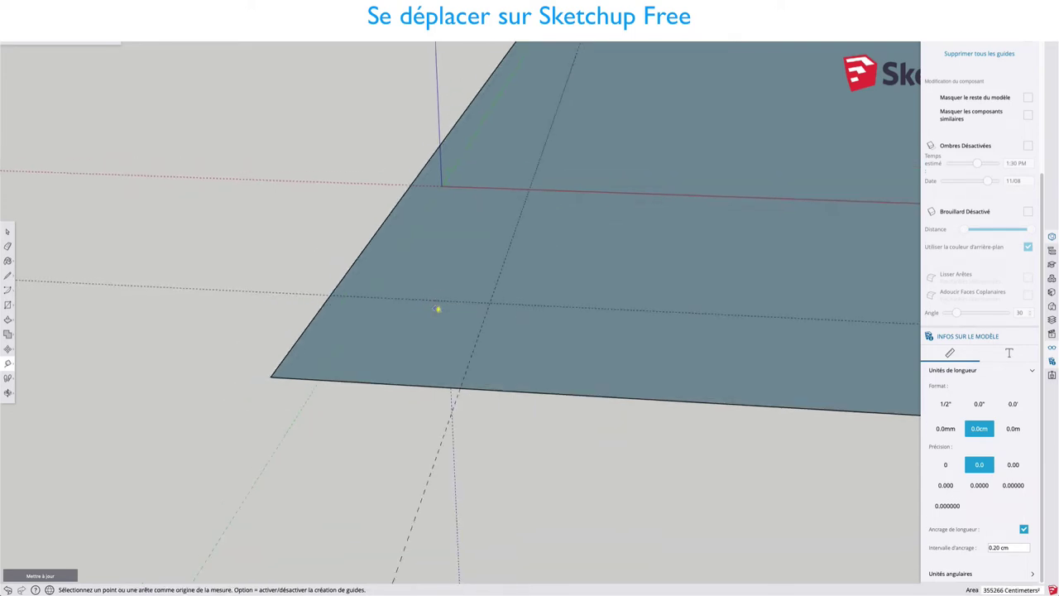
# Draw a line along the guide from the left edge to the guide crossing
pyautogui.press('l')
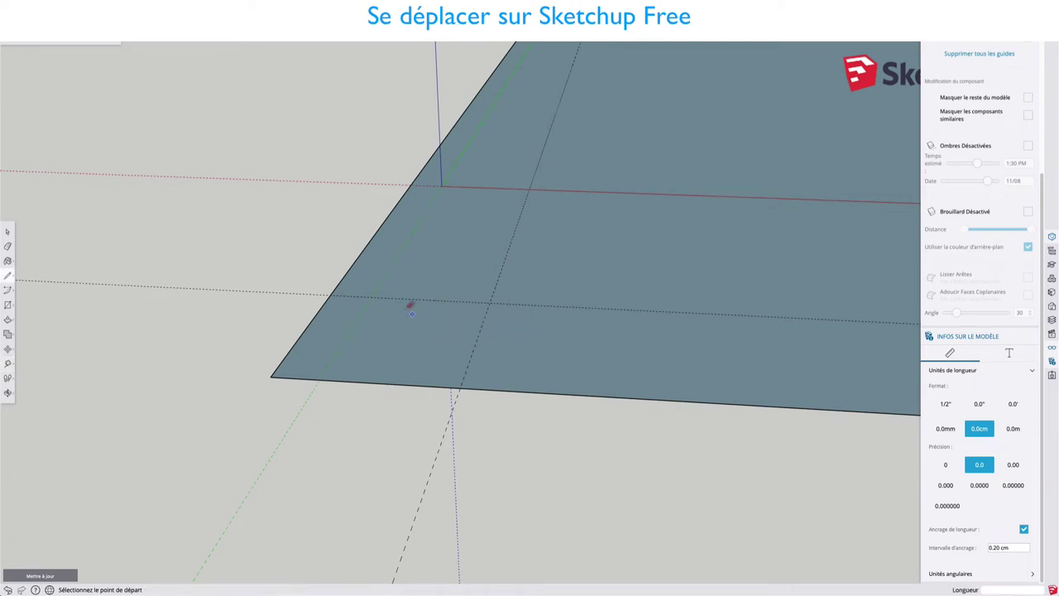
pyautogui.click(331, 294)
pyautogui.click(489, 302)
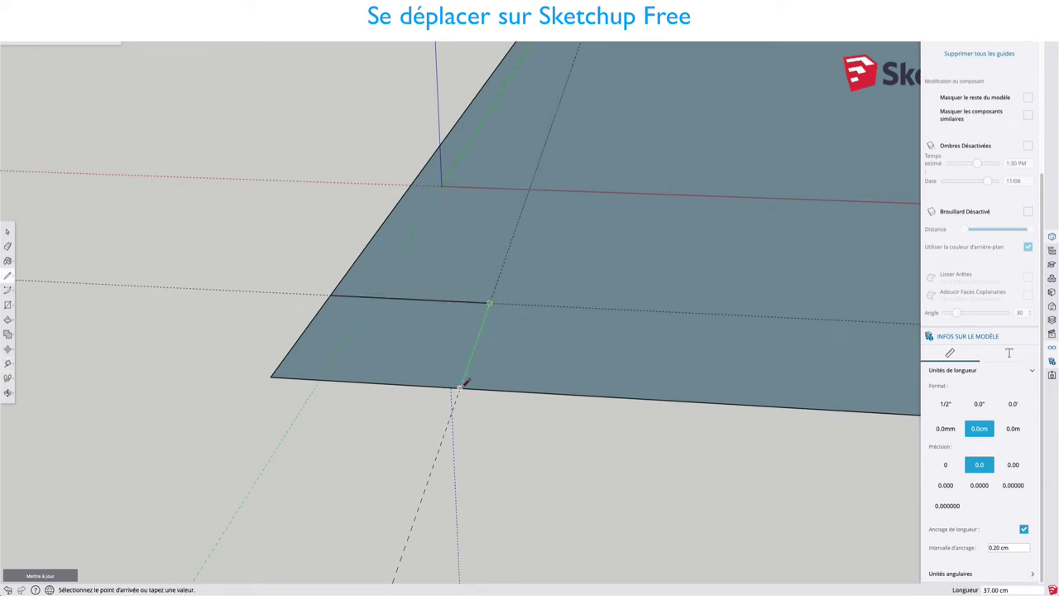
pyautogui.scroll(-2, 465, 376)
pyautogui.scroll(-2, 465, 372)
pyautogui.scroll(-2, 496, 368)
# Erase the large rectangle's four outer edges, leaving only the small square face
pyautogui.press('space')
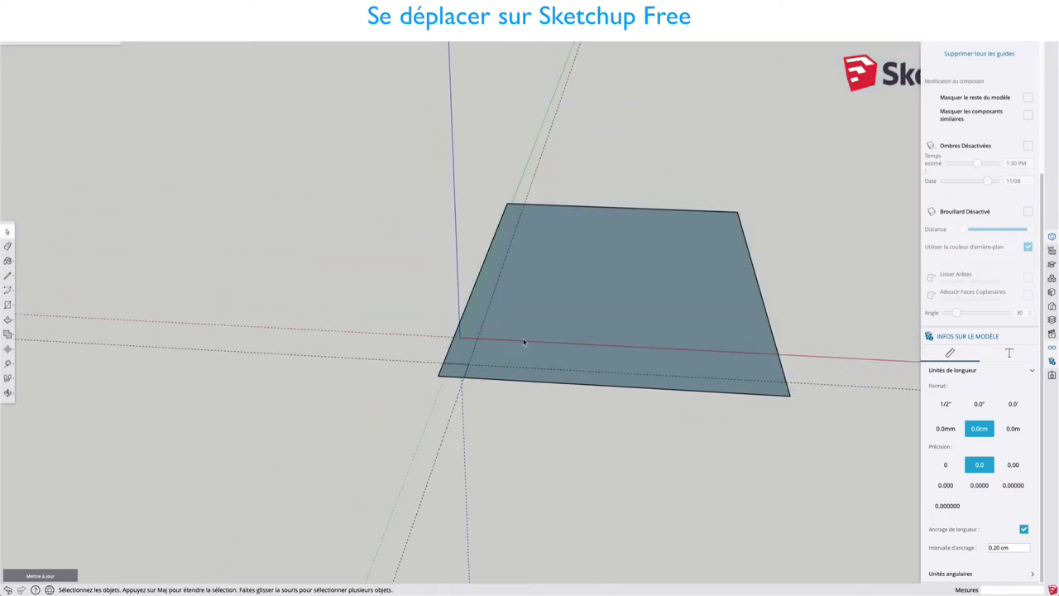
pyautogui.click(490, 252)
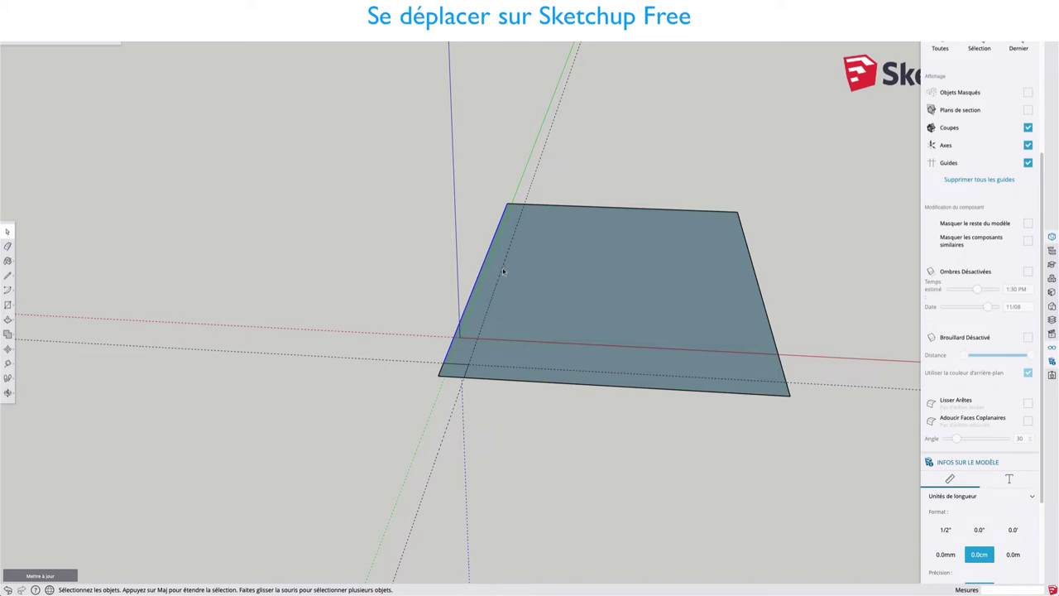
pyautogui.click(421, 261)
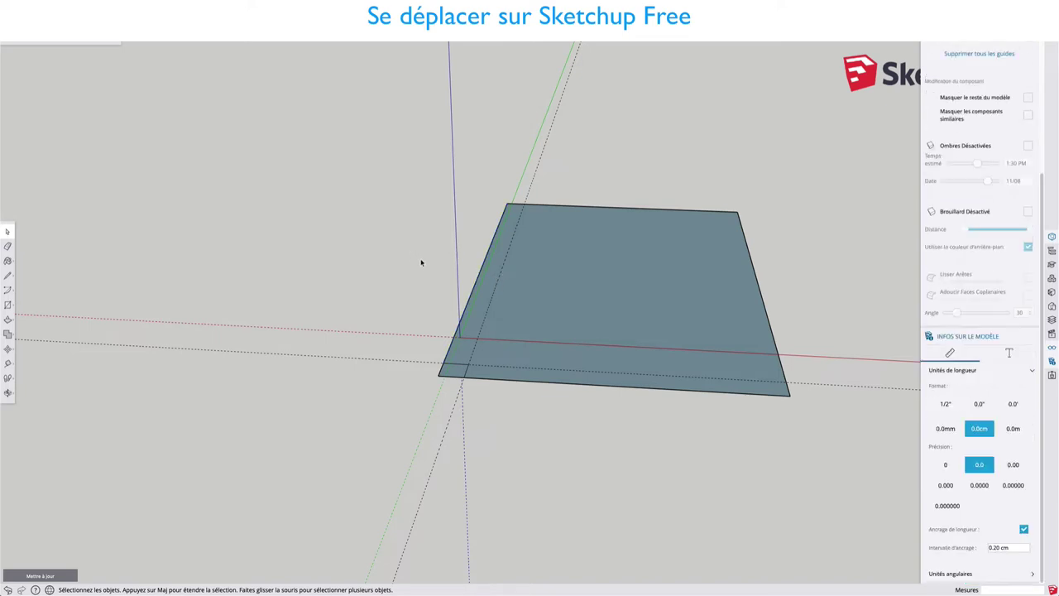
pyautogui.press('e')
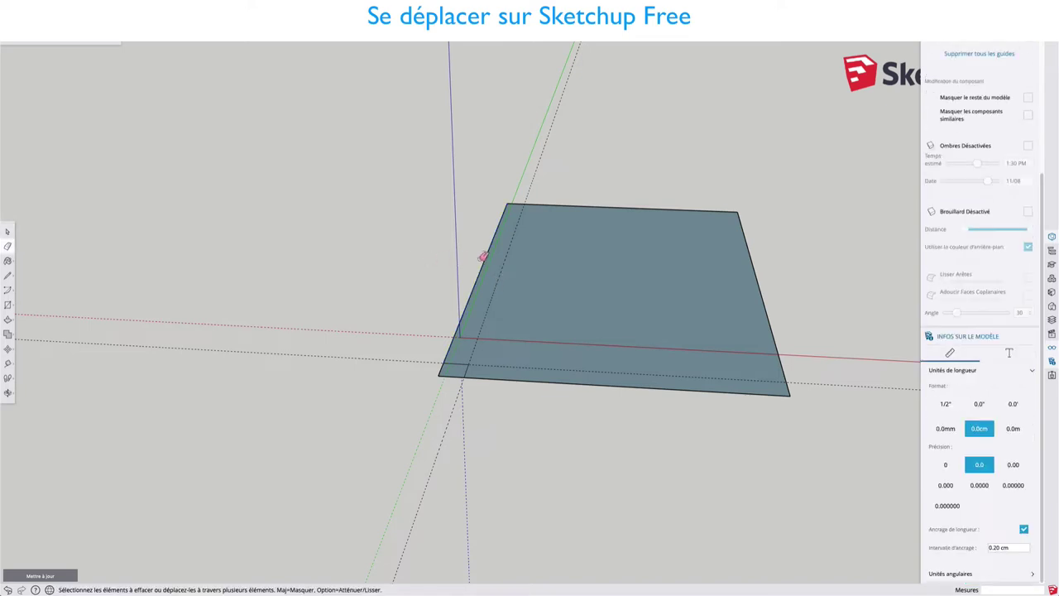
pyautogui.moveTo(523, 247)
pyautogui.mouseDown()
pyautogui.moveTo(592, 207)
pyautogui.moveTo(702, 243)
pyautogui.mouseUp()
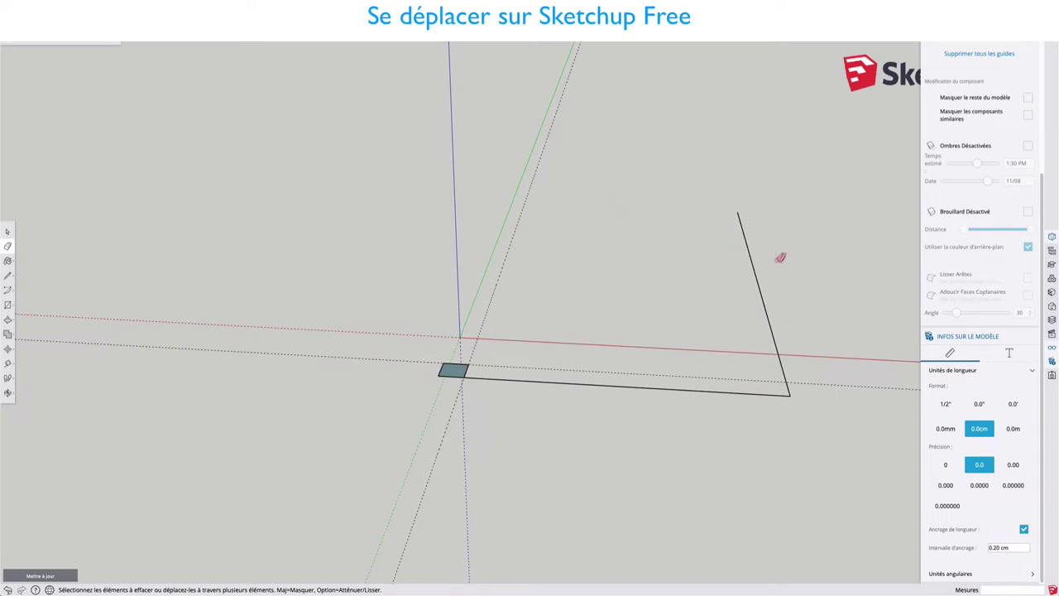
pyautogui.moveTo(754, 329)
pyautogui.mouseDown()
pyautogui.moveTo(723, 395)
pyautogui.moveTo(512, 317)
pyautogui.mouseUp()
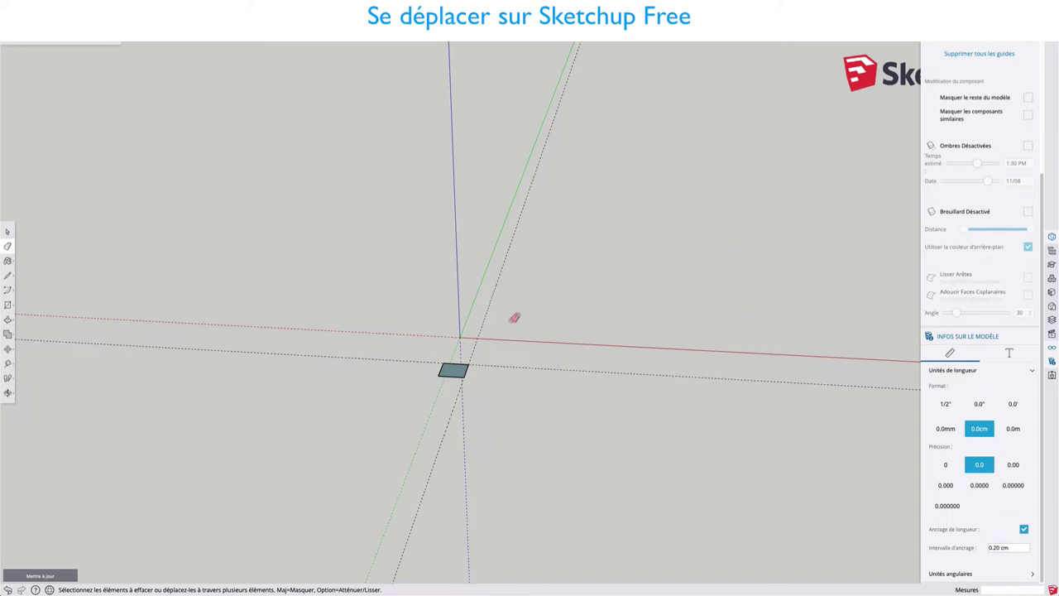
# Push/pull the small square face up into a 5 cm thick box and select the whole box
pyautogui.hotkey('shift', 'z')
pyautogui.press('space')
pyautogui.scroll(-3, 485, 355)
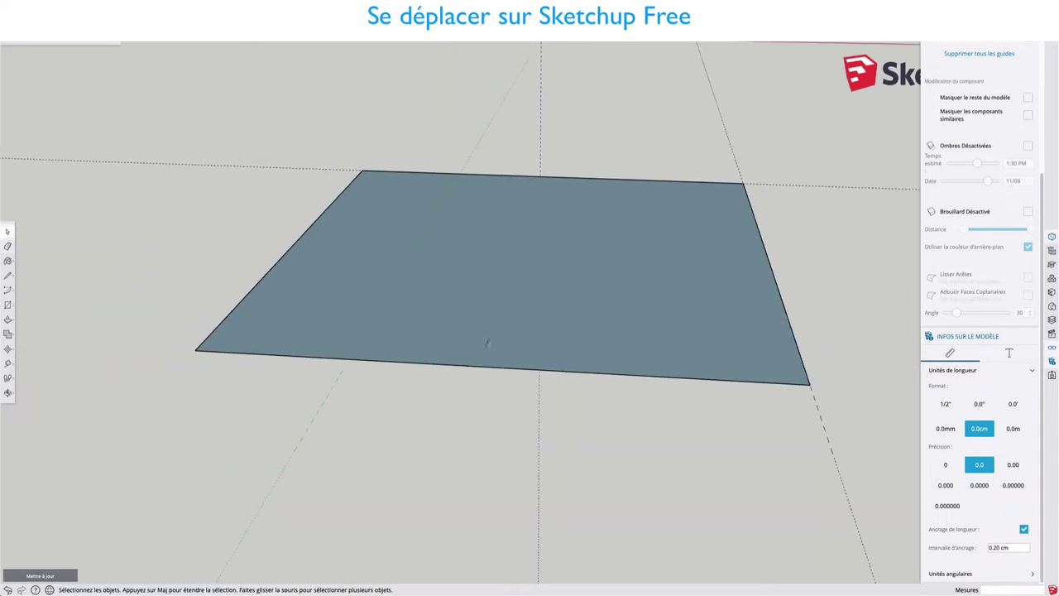
pyautogui.scroll(-2, 496, 331)
pyautogui.moveTo(524, 267); pyautogui.dragTo(523, 320, button='middle')
pyautogui.press('space')
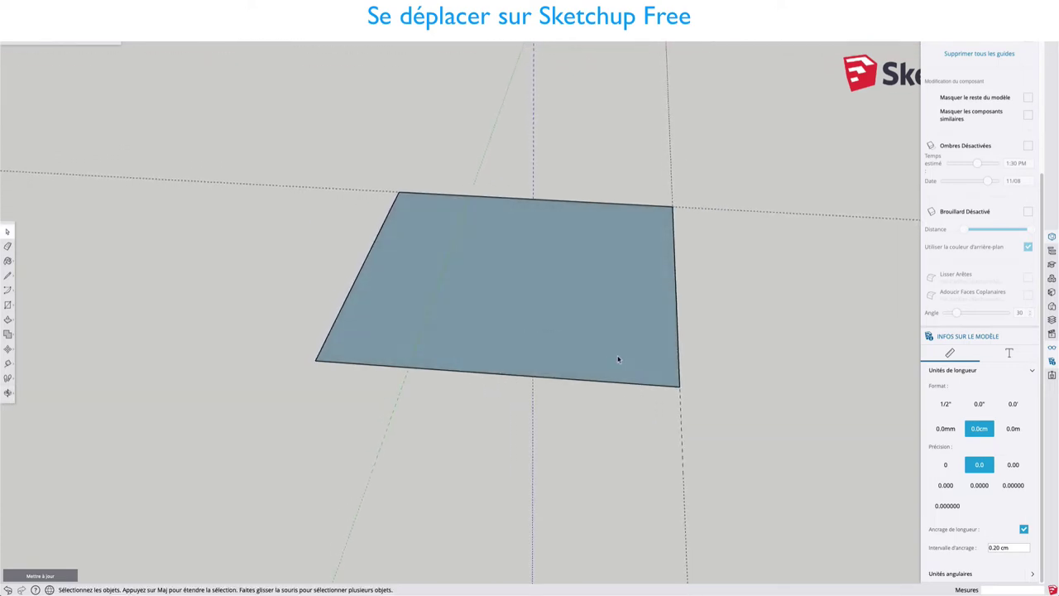
pyautogui.press('p')
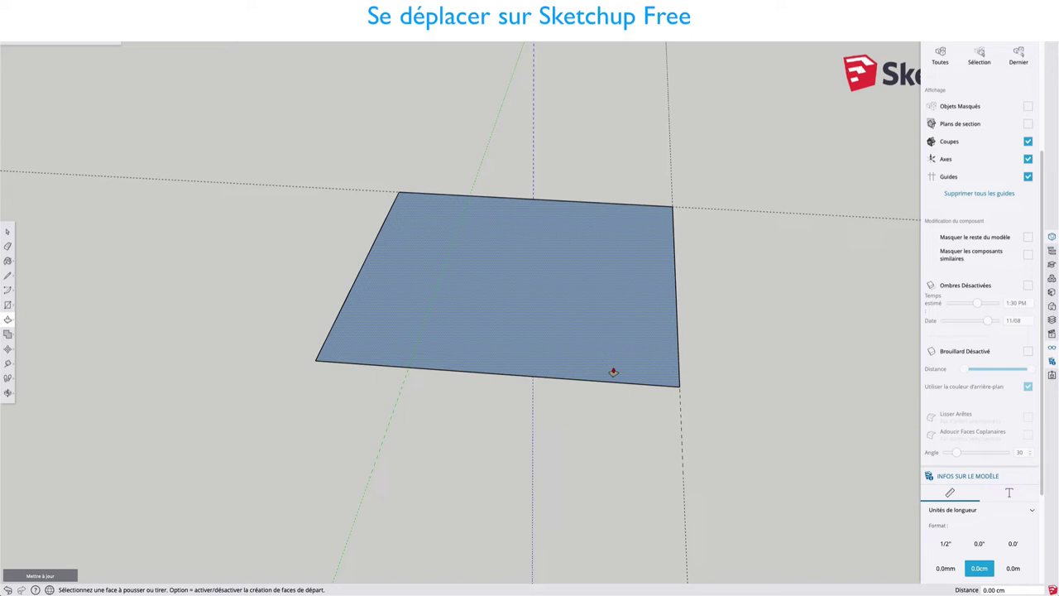
pyautogui.click(613, 372)
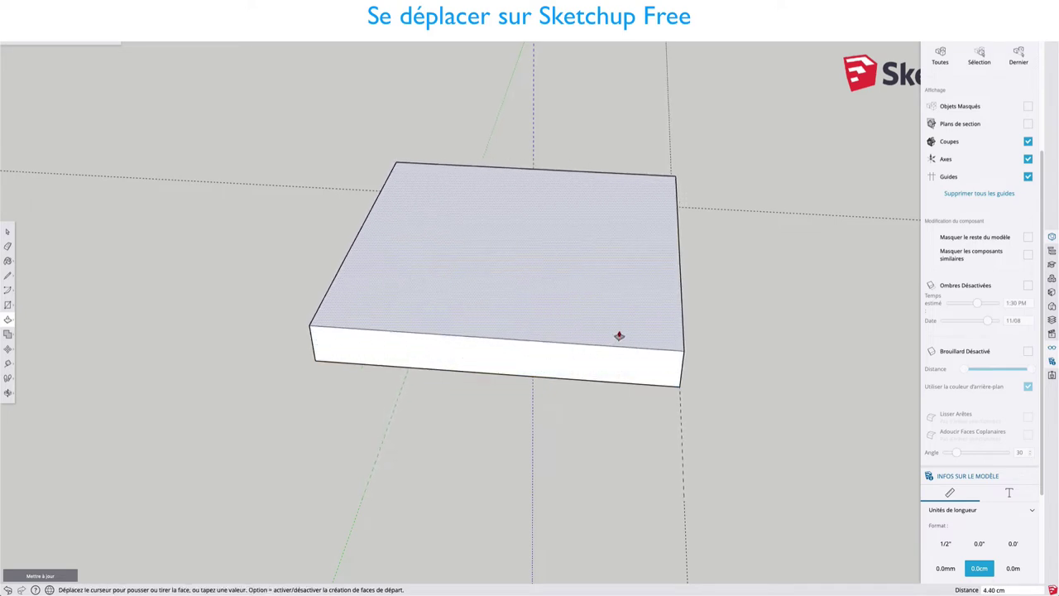
pyautogui.write('5')
pyautogui.click(619, 333)
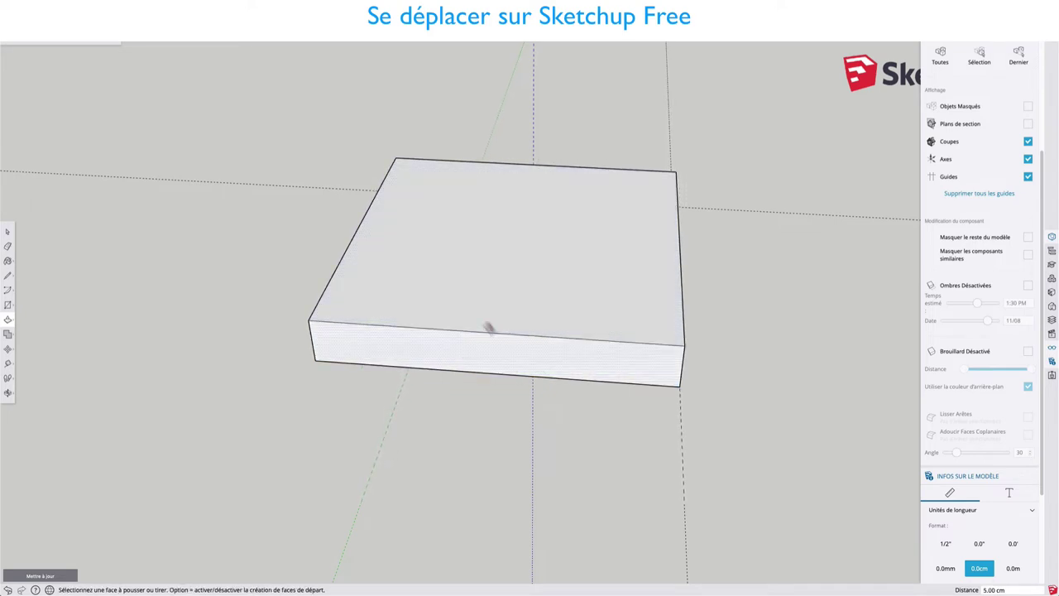
pyautogui.press('space')
pyautogui.tripleClick(458, 303)
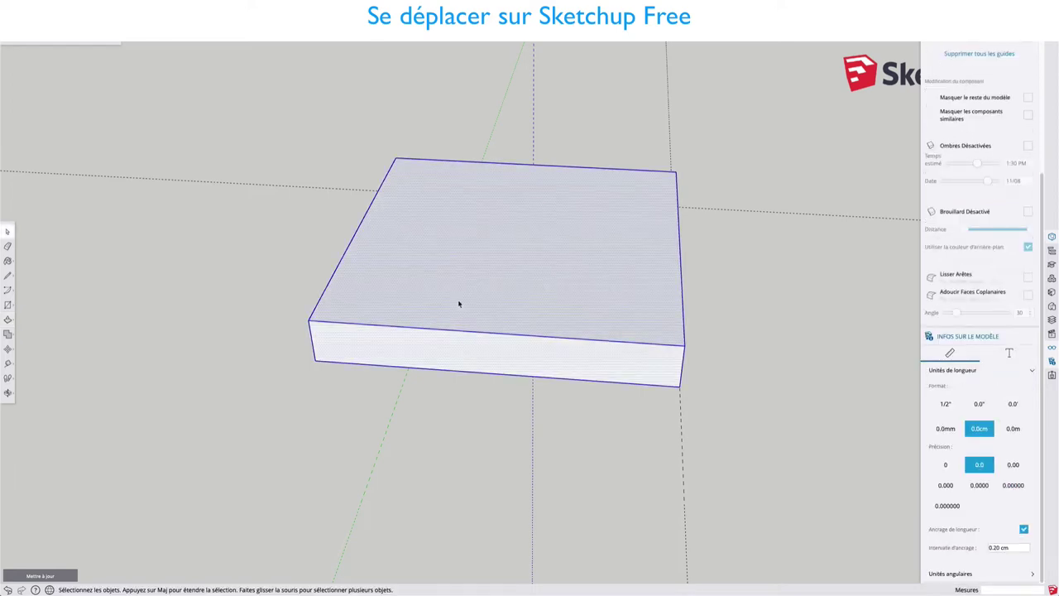
# Make the selected box into a group
pyautogui.rightClick(459, 303)
pyautogui.click(502, 406)
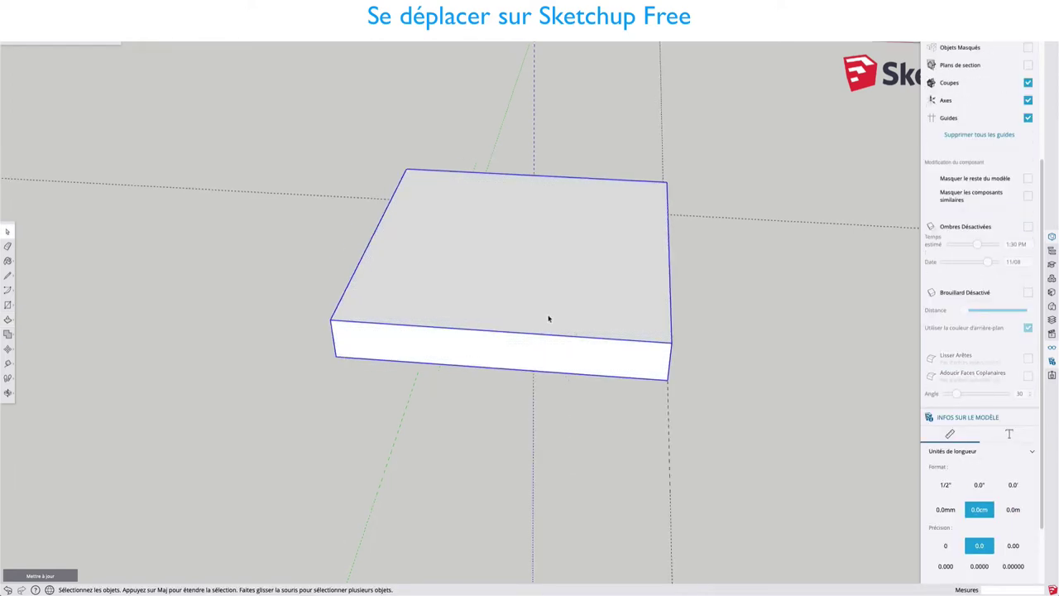
pyautogui.scroll(-3, 548, 318)
pyautogui.moveTo(525, 306); pyautogui.dragTo(756, 314, button='middle')
pyautogui.scroll(-2, 546, 303)
pyautogui.moveTo(546, 302)
pyautogui.mouseDown(button='middle')
pyautogui.moveTo(467, 305)
pyautogui.moveTo(678, 306)
pyautogui.moveTo(633, 305)
pyautogui.moveTo(622, 328)
pyautogui.moveTo(522, 315)
pyautogui.mouseUp(button='middle')
pyautogui.scroll(-2, 678, 307)
# Move the box group so its corner sits on the axes origin
pyautogui.press('m')
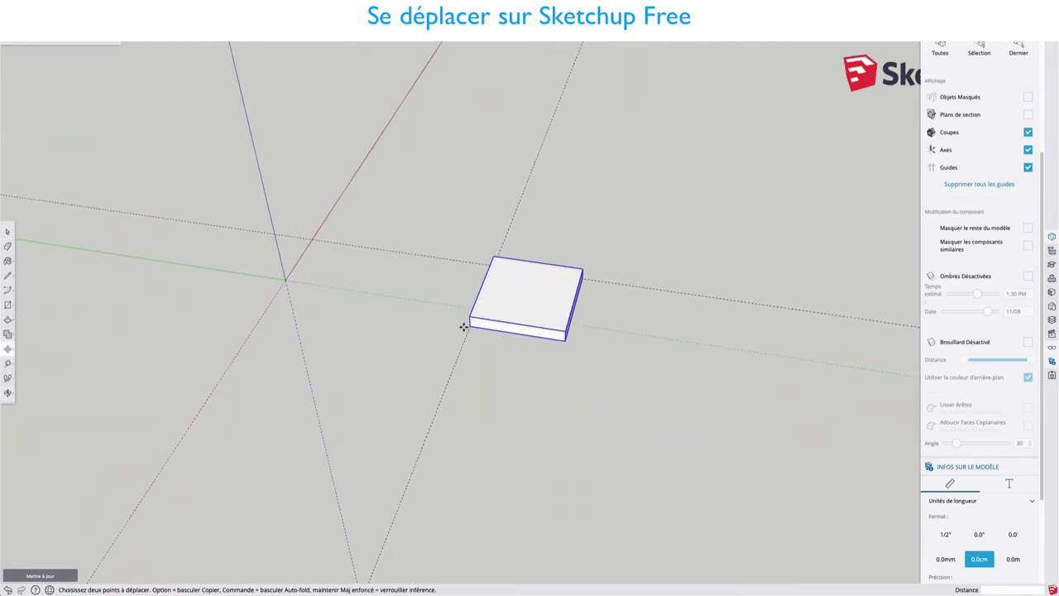
pyautogui.moveTo(472, 326)
pyautogui.mouseDown()
pyautogui.moveTo(284, 280)
pyautogui.moveTo(275, 293)
pyautogui.mouseUp()
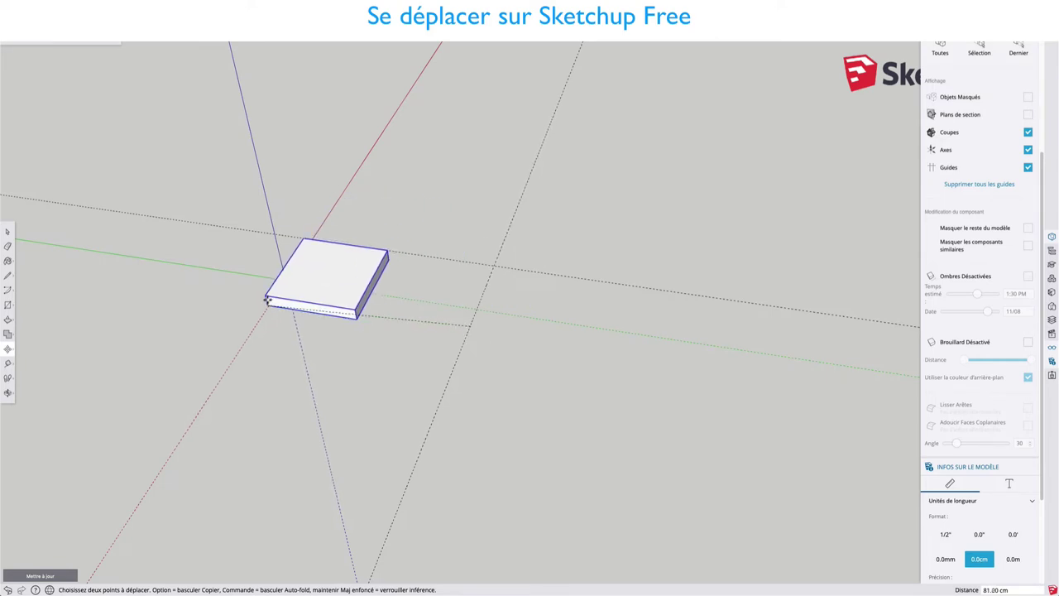
pyautogui.click(275, 293)
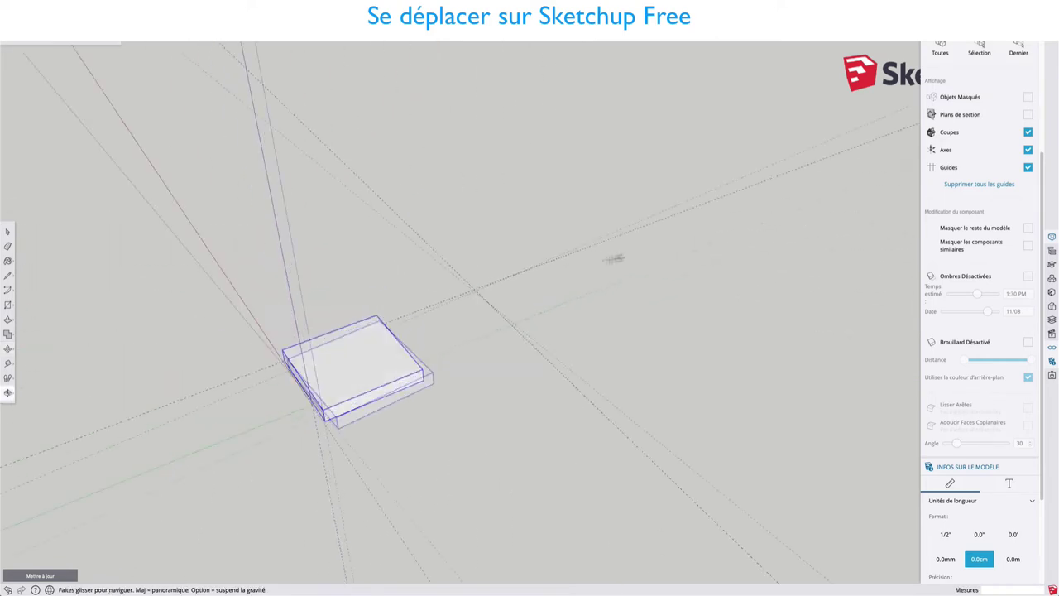
pyautogui.moveTo(275, 294); pyautogui.dragTo(709, 248, button='middle')
pyautogui.scroll(3, 463, 485)
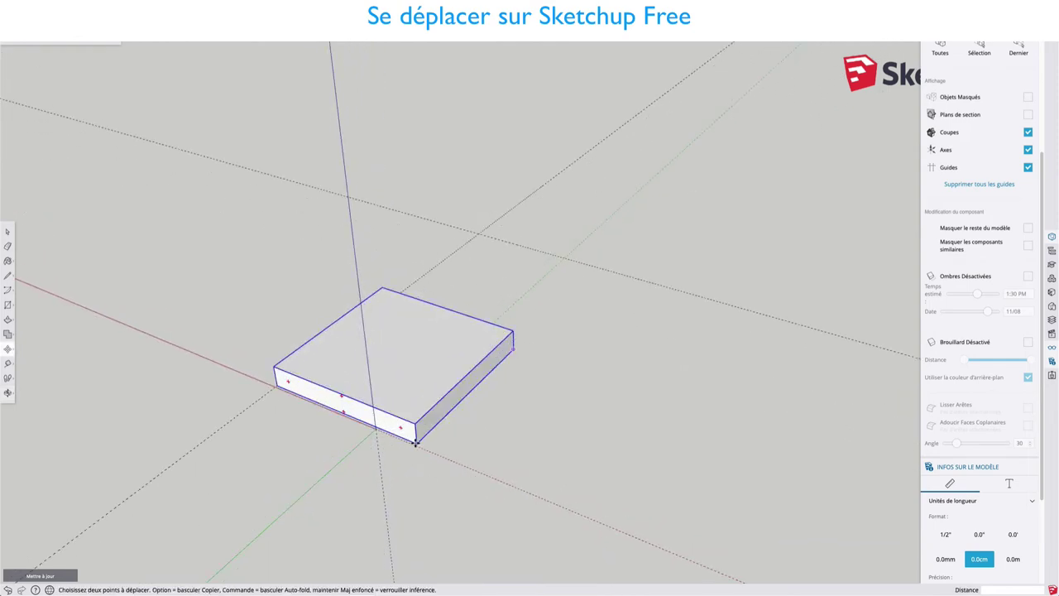
pyautogui.moveTo(416, 443); pyautogui.dragTo(376, 429)
pyautogui.click(376, 429)
pyautogui.moveTo(376, 428); pyautogui.dragTo(504, 315, button='middle')
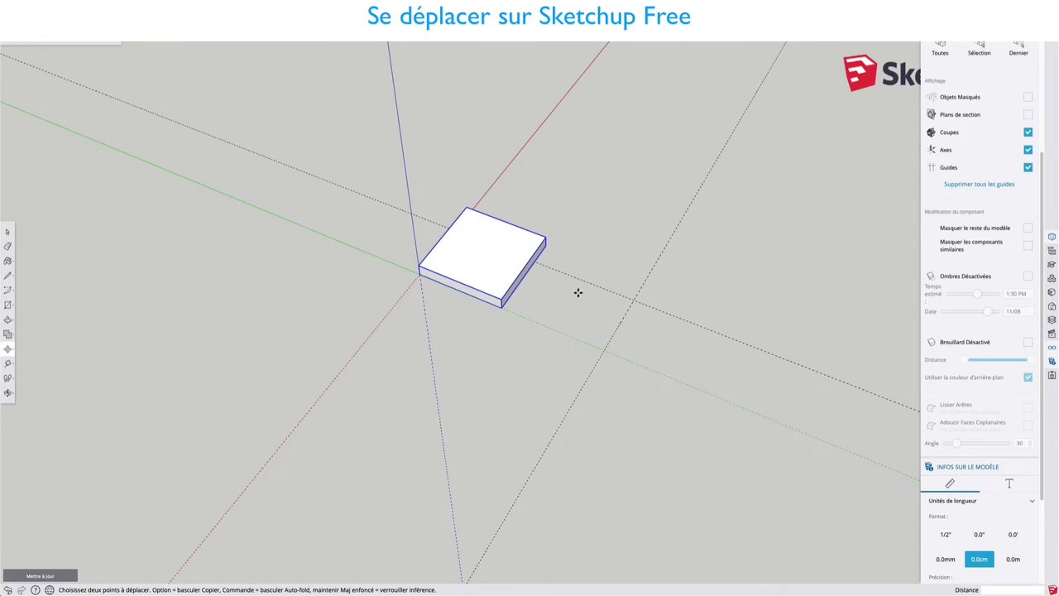
pyautogui.keyDown('shift'); pyautogui.moveTo(577, 293); pyautogui.dragTo(586, 369, button='middle'); pyautogui.keyUp('shift')
pyautogui.moveTo(521, 348)
pyautogui.mouseDown(button='middle')
pyautogui.moveTo(628, 367)
pyautogui.moveTo(553, 359)
pyautogui.moveTo(492, 376)
pyautogui.moveTo(586, 369)
pyautogui.moveTo(607, 356)
pyautogui.mouseUp(button='middle')
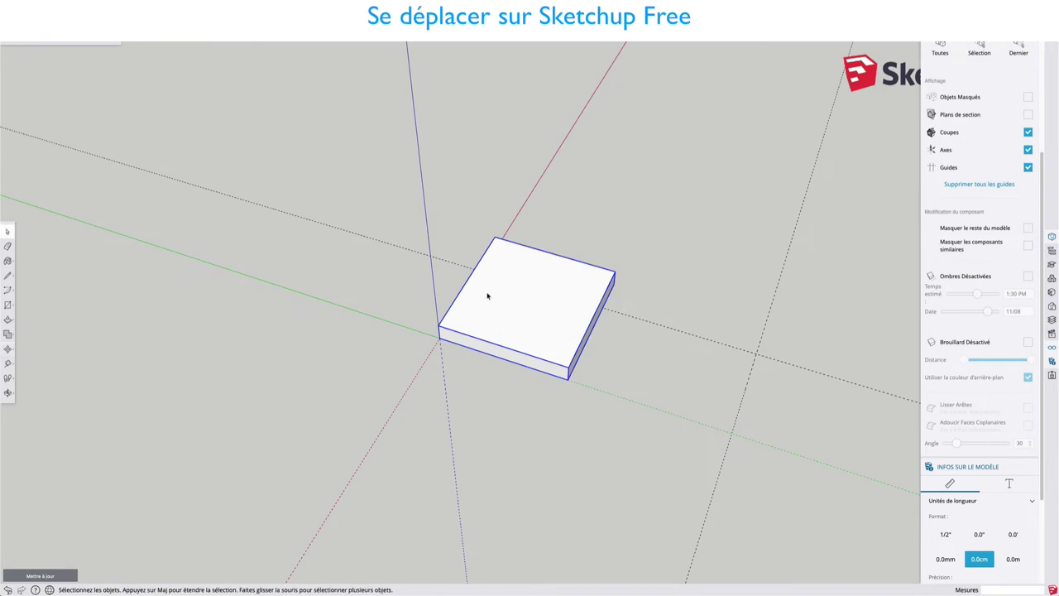
pyautogui.moveTo(487, 295)
pyautogui.mouseDown(button='middle')
pyautogui.moveTo(579, 394)
pyautogui.moveTo(654, 394)
pyautogui.moveTo(624, 361)
pyautogui.moveTo(611, 387)
pyautogui.moveTo(590, 382)
pyautogui.moveTo(612, 366)
pyautogui.moveTo(237, 300)
pyautogui.moveTo(513, 303)
pyautogui.mouseUp(button='middle')
# Draw a new square face beside the box
pyautogui.scroll(3, 512, 308)
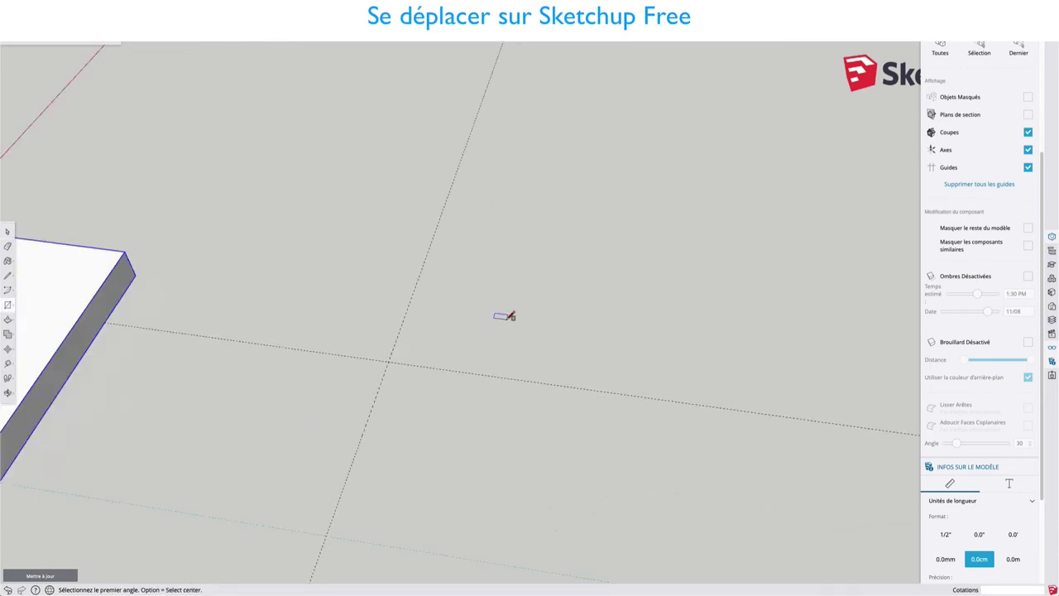
pyautogui.scroll(3, 496, 308)
pyautogui.press('r')
pyautogui.click(477, 311)
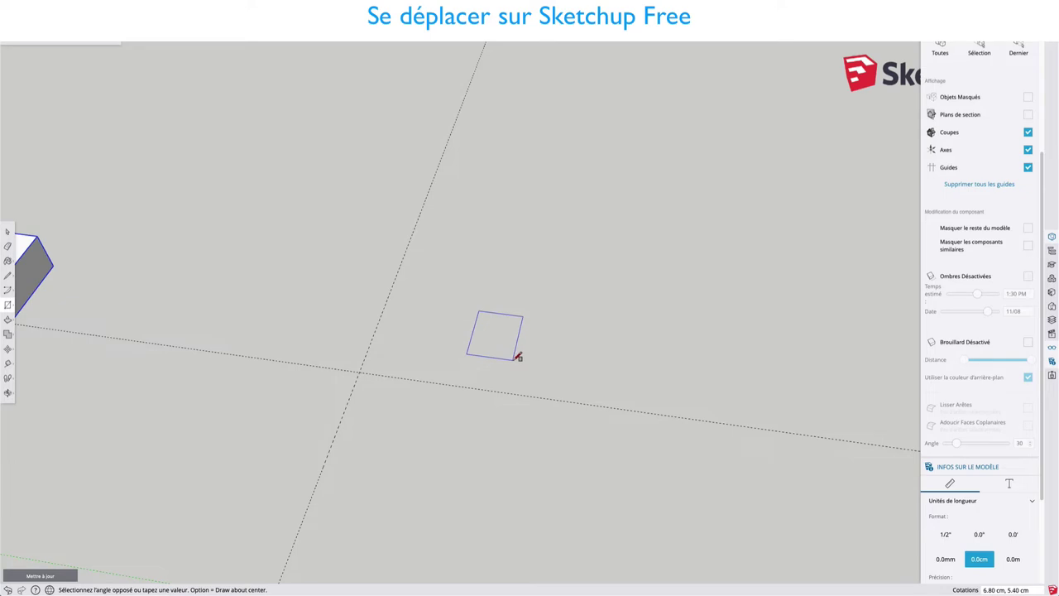
pyautogui.click(521, 358)
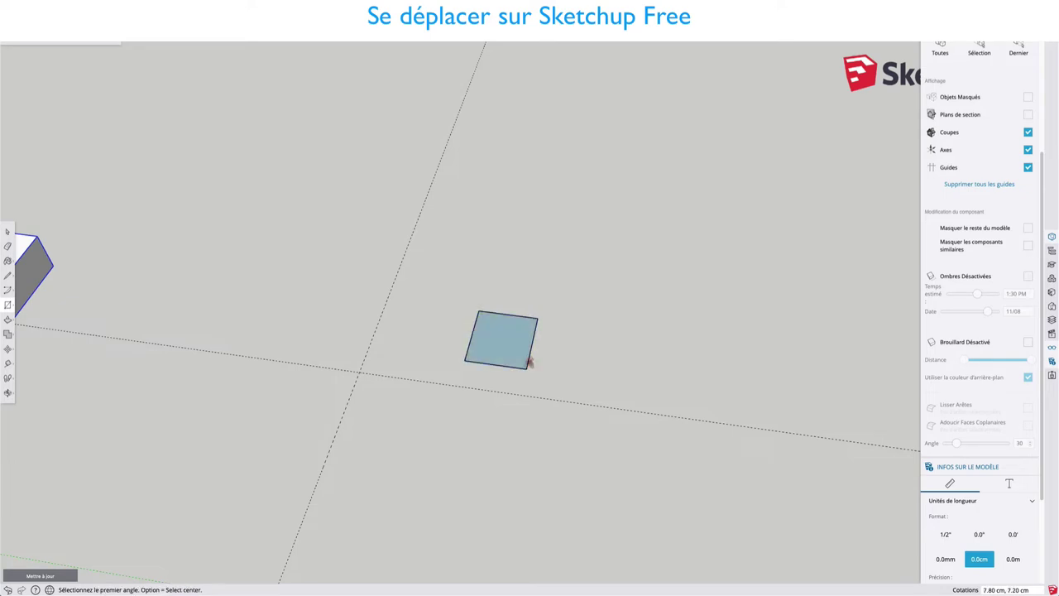
pyautogui.scroll(2, 499, 333)
pyautogui.scroll(1, 502, 332)
# Place a Tape Measure guide across the middle of the new square
pyautogui.press('t')
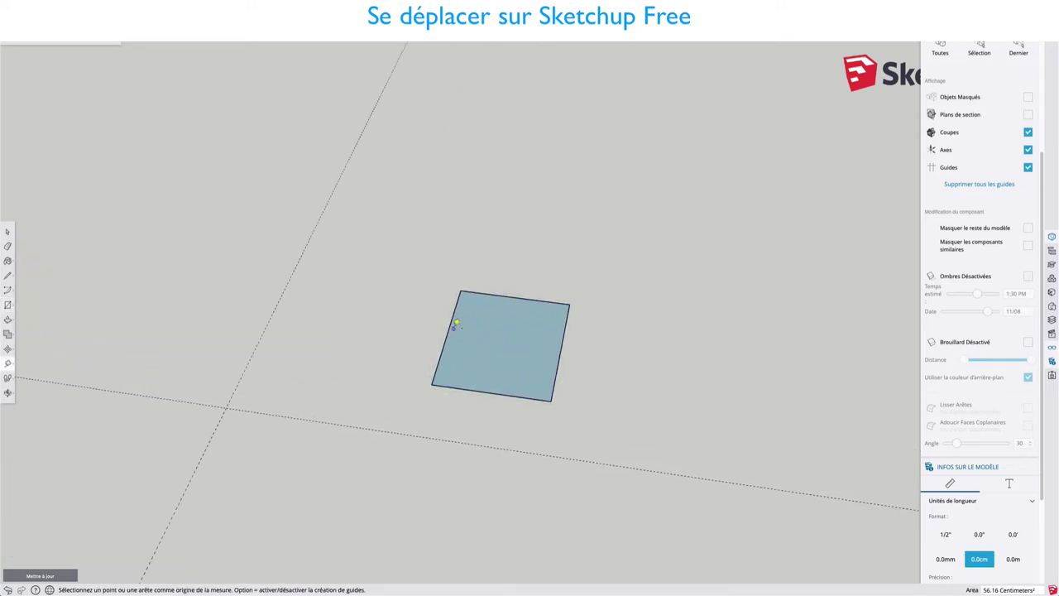
pyautogui.click(448, 329)
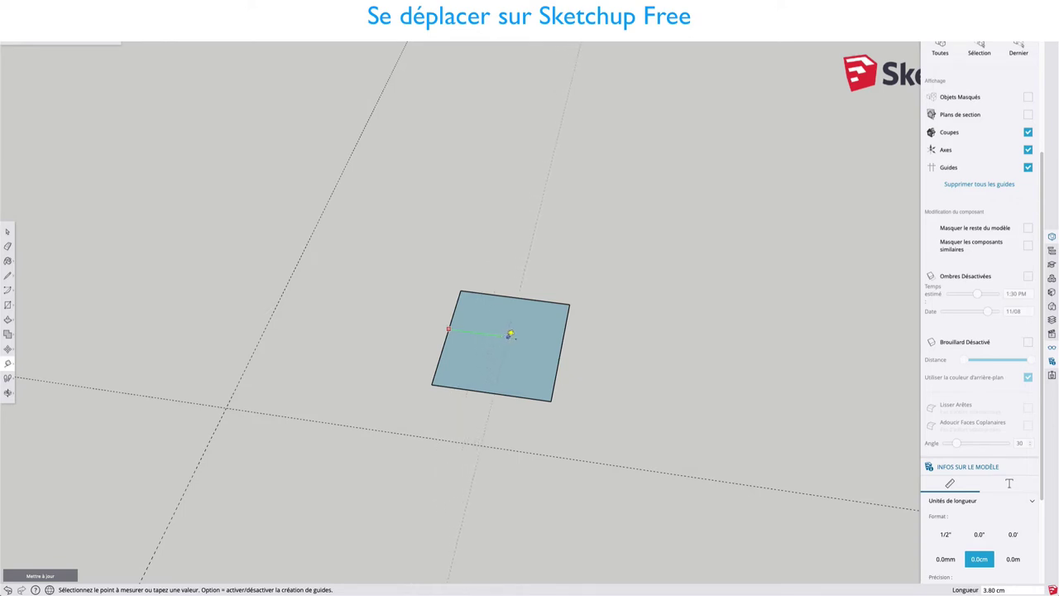
pyautogui.scroll(1, 509, 333)
pyautogui.scroll(1, 508, 333)
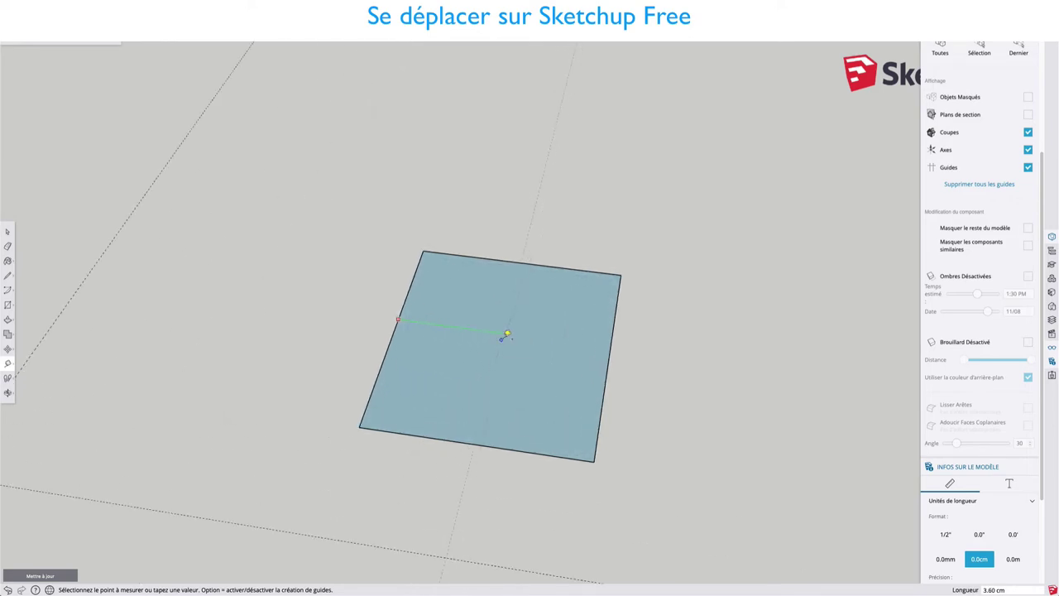
pyautogui.scroll(1, 508, 333)
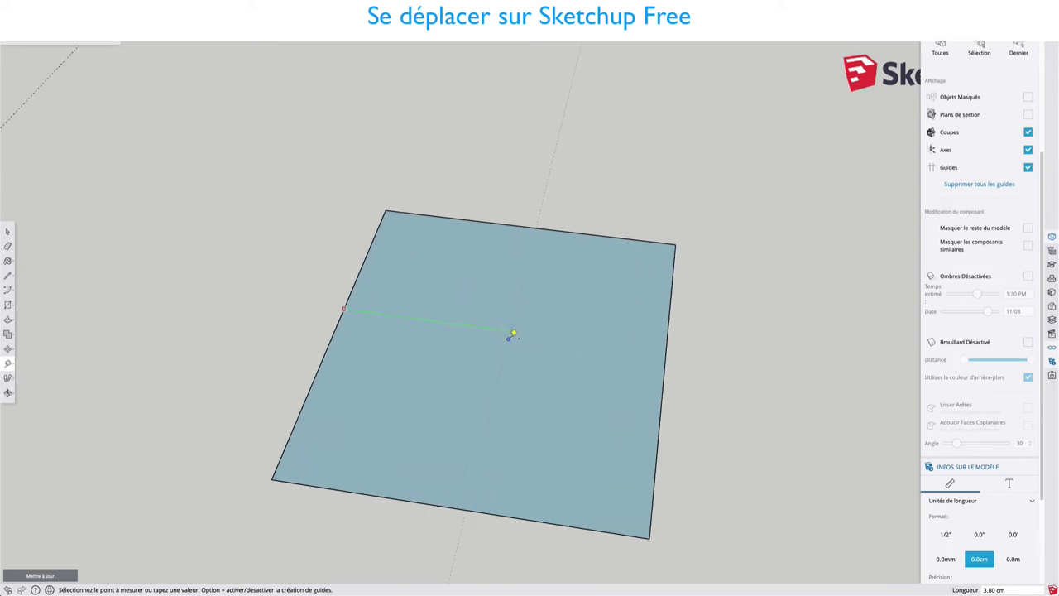
pyautogui.press('Escape')
pyautogui.scroll(-3, 510, 335)
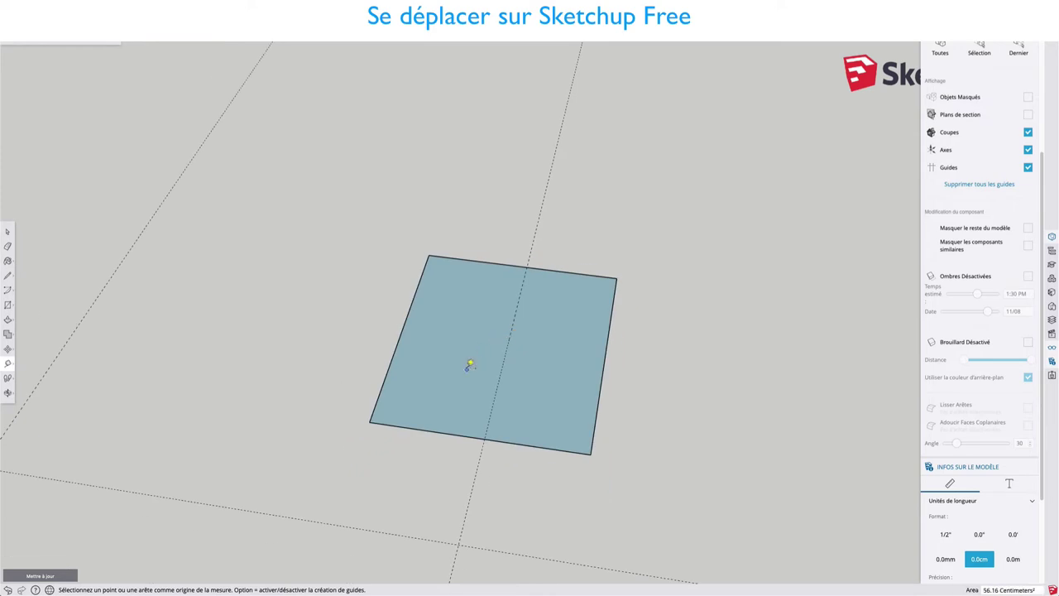
pyautogui.click(435, 430)
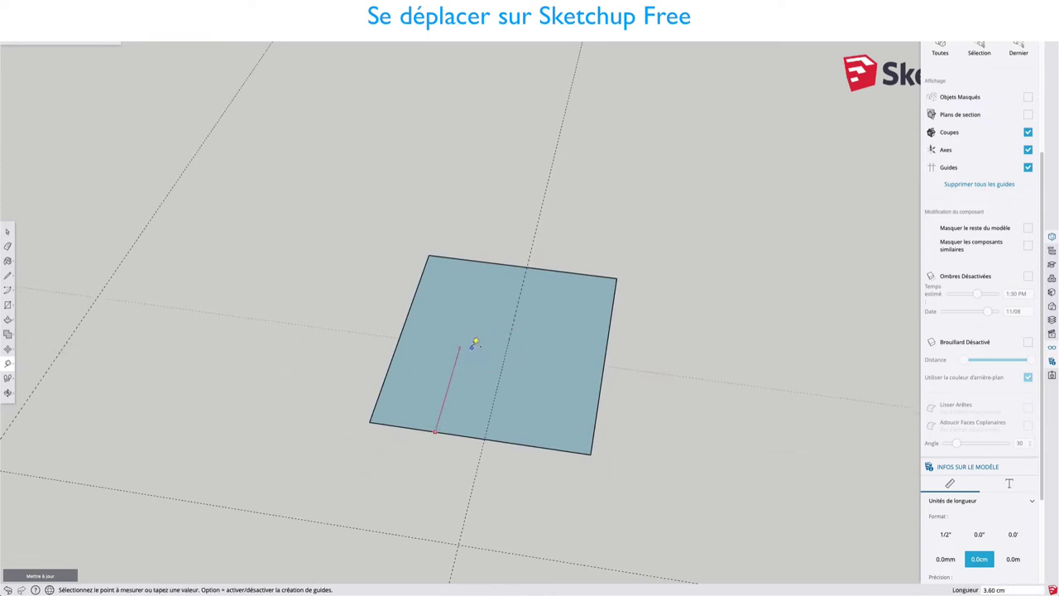
pyautogui.click(474, 341)
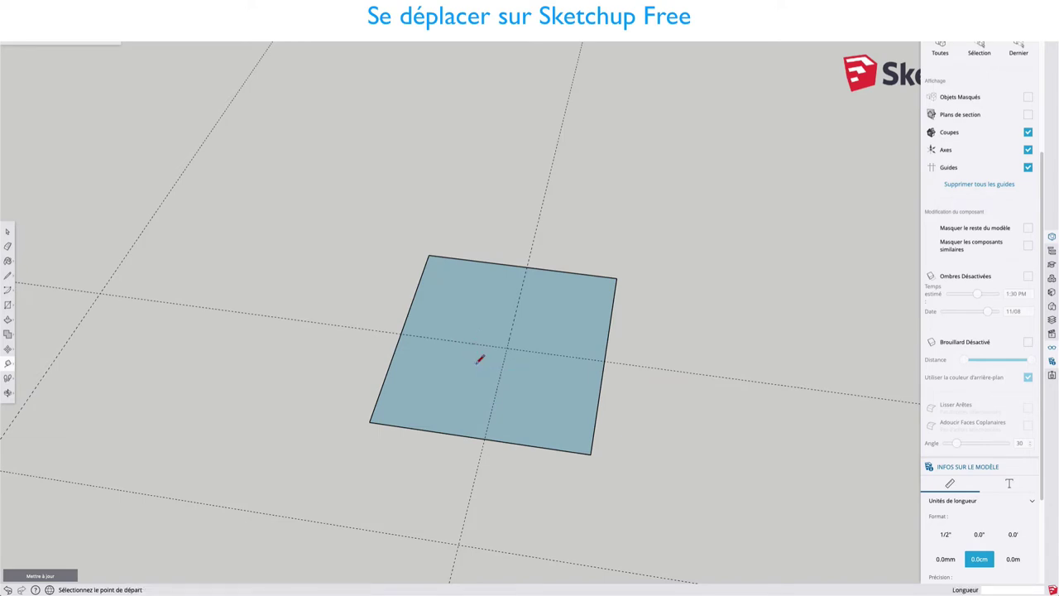
# Draw centre dividing lines and erase edges so only the lower-left quarter remains
pyautogui.click(399, 333)
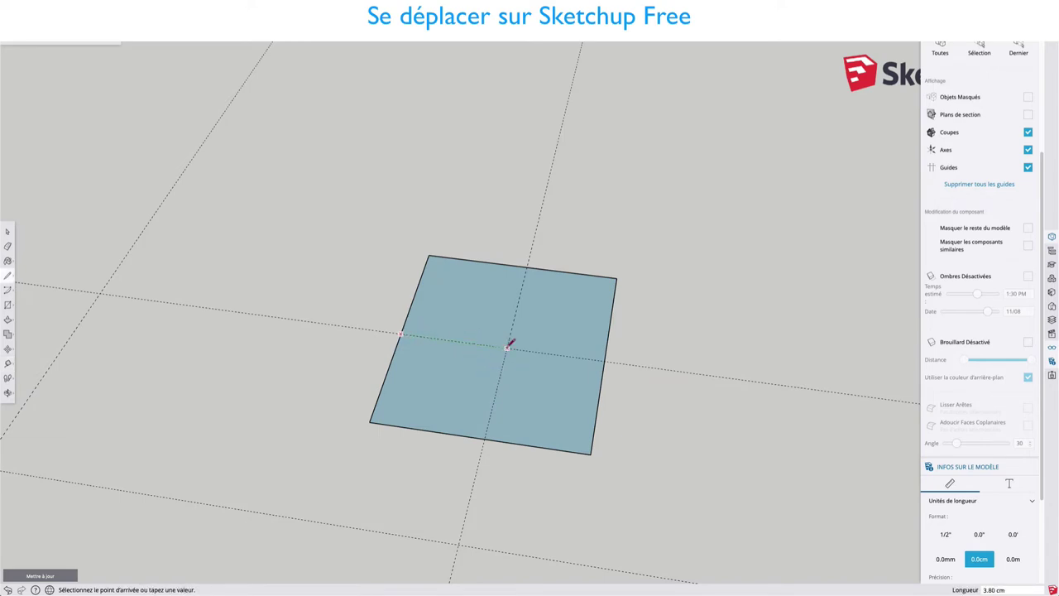
pyautogui.click(507, 347)
pyautogui.click(485, 439)
pyautogui.press('space')
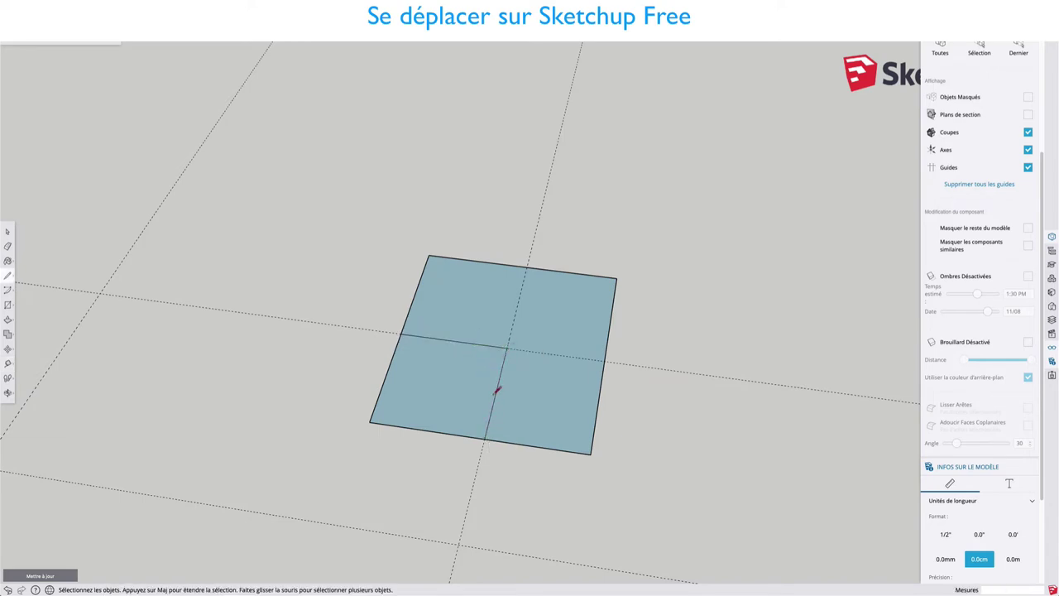
pyautogui.press('e')
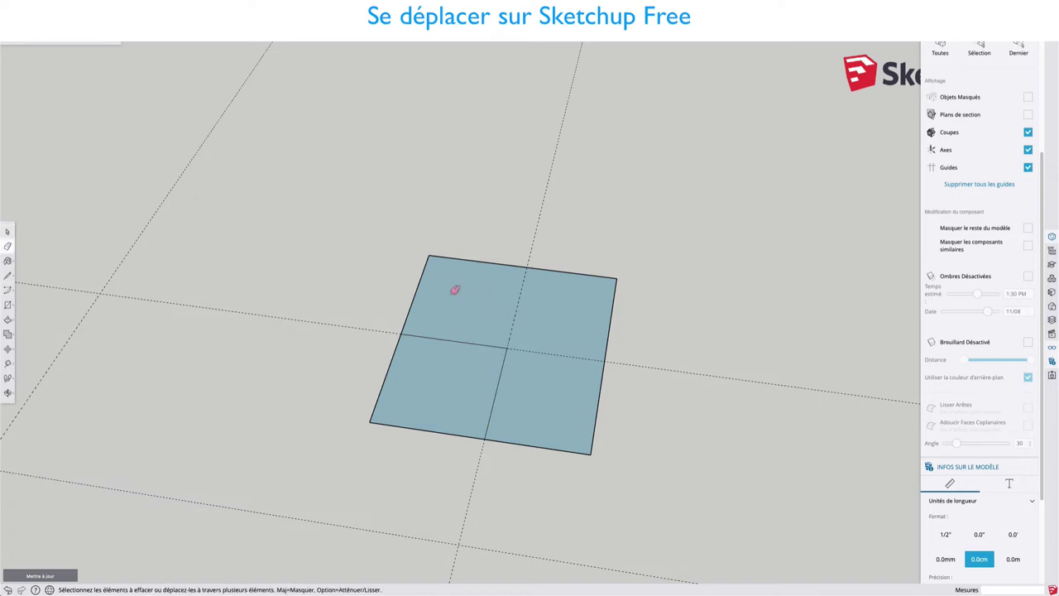
pyautogui.moveTo(413, 276)
pyautogui.mouseDown()
pyautogui.moveTo(494, 259)
pyautogui.moveTo(590, 279)
pyautogui.moveTo(588, 371)
pyautogui.moveTo(546, 435)
pyautogui.moveTo(566, 386)
pyautogui.mouseUp()
# Recentre and zoom the view on the small square face, ready to move a copy
pyautogui.scroll(-3, 566, 386)
pyautogui.scroll(-2, 559, 387)
pyautogui.press('space')
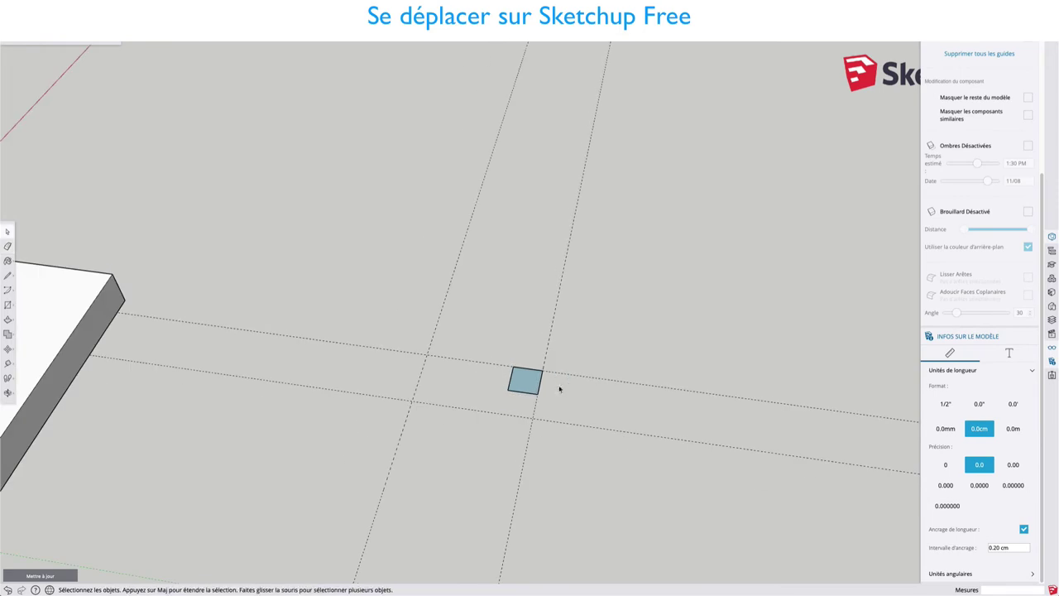
pyautogui.keyDown('shift'); pyautogui.moveTo(556, 375); pyautogui.dragTo(475, 319, button='middle'); pyautogui.keyUp('shift')
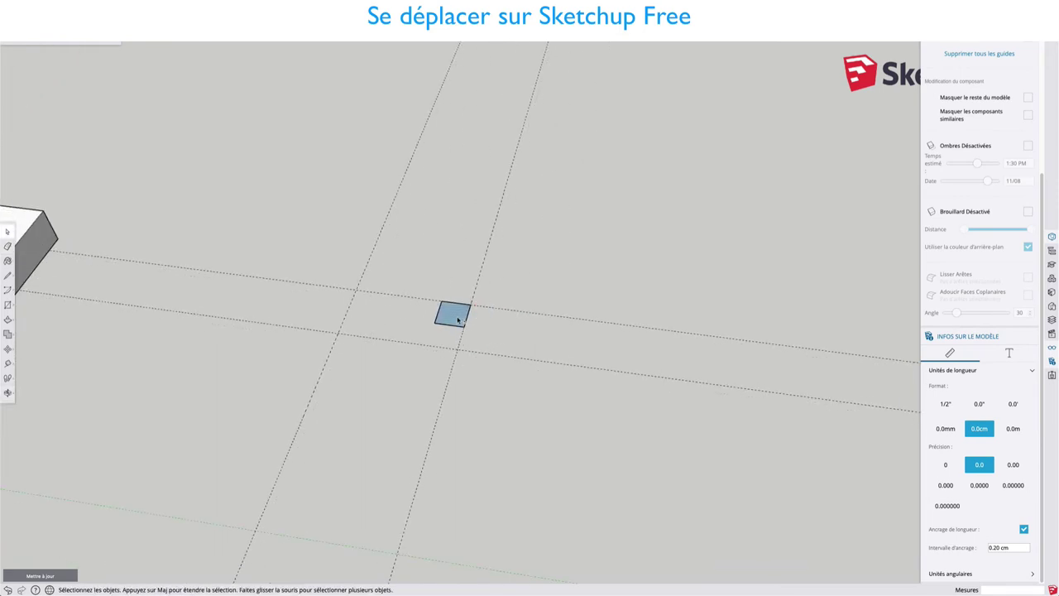
pyautogui.rightClick(457, 321)
pyautogui.click(477, 342)
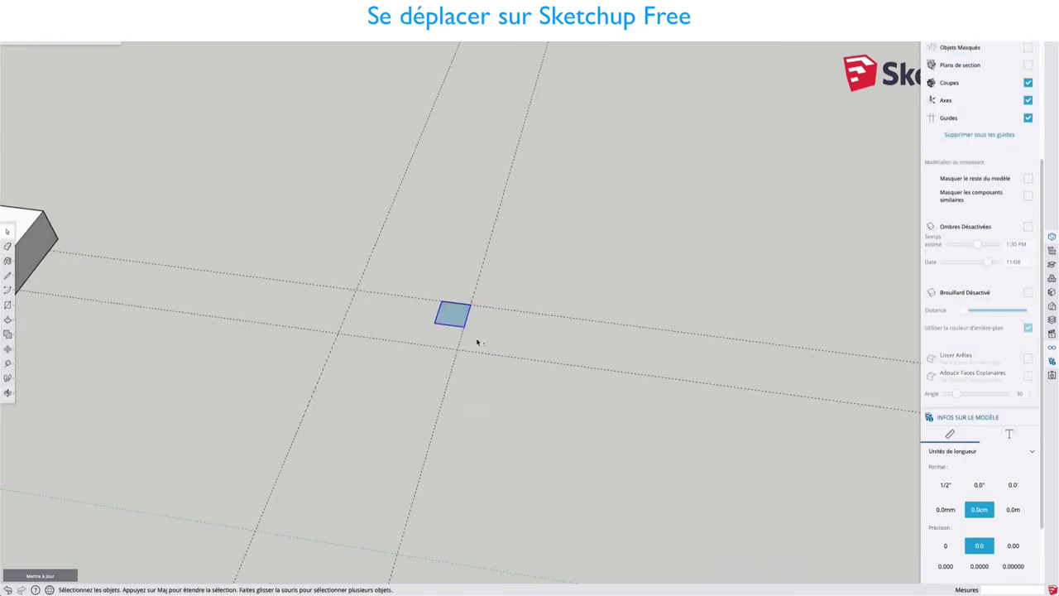
pyautogui.scroll(2, 477, 341)
pyautogui.scroll(3, 463, 314)
pyautogui.scroll(-2, 454, 291)
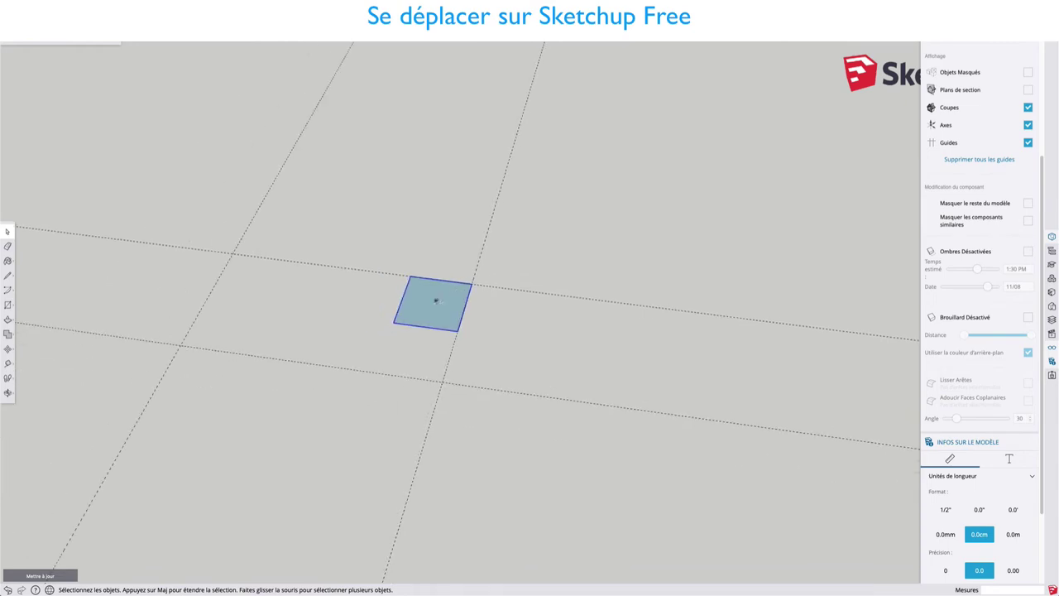
pyautogui.press('m')
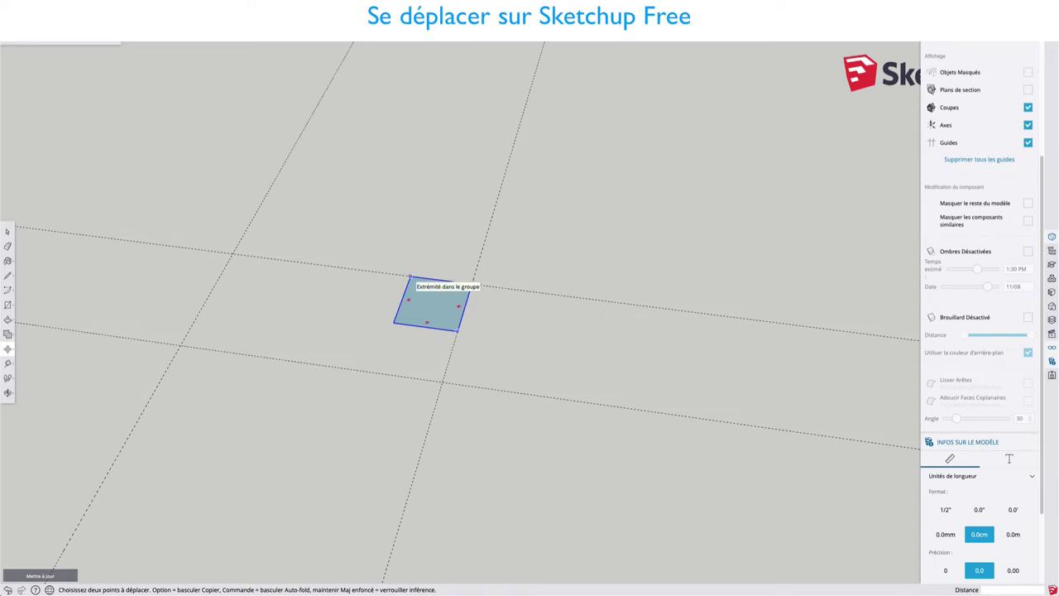
# Copy the square beside itself and array it x7 into a row of eight squares
pyautogui.click(408, 276)
pyautogui.press('alt')
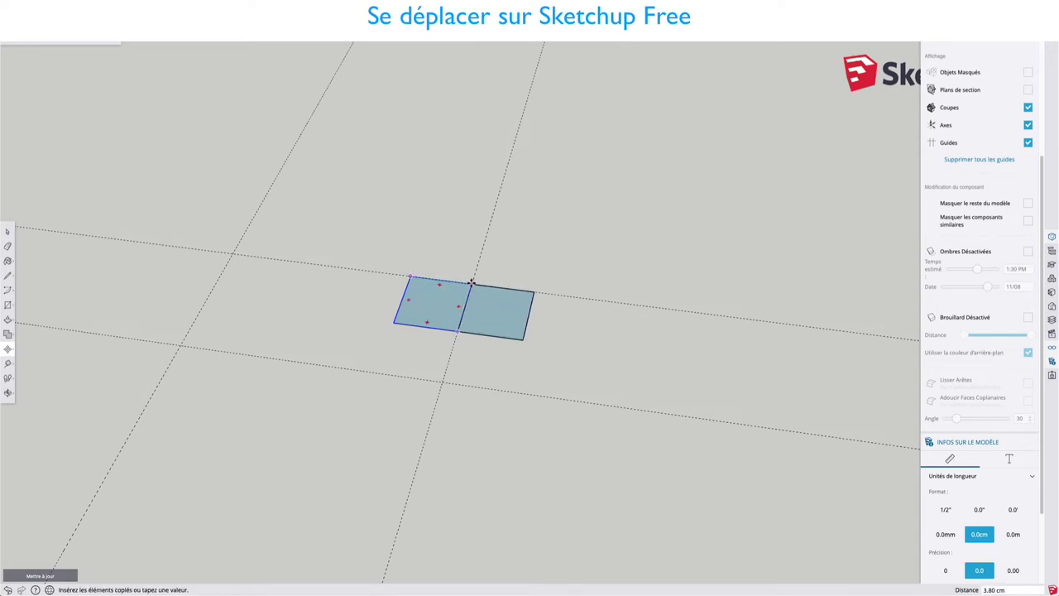
pyautogui.click(470, 282)
pyautogui.scroll(-2, 476, 290)
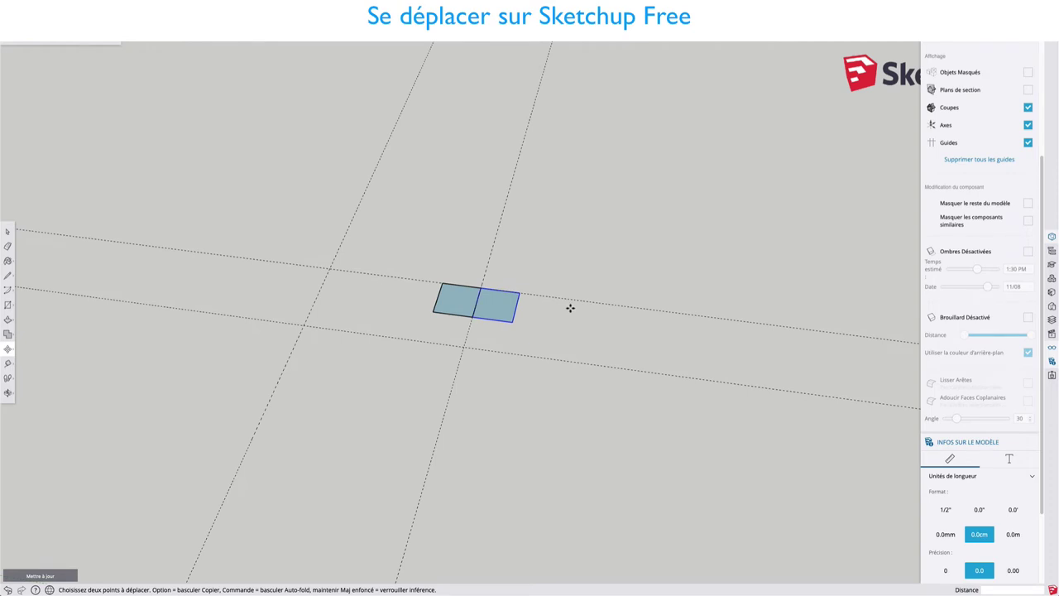
pyautogui.keyDown('shift'); pyautogui.moveTo(570, 308); pyautogui.dragTo(477, 290, button='middle'); pyautogui.keyUp('shift')
pyautogui.write('x7')
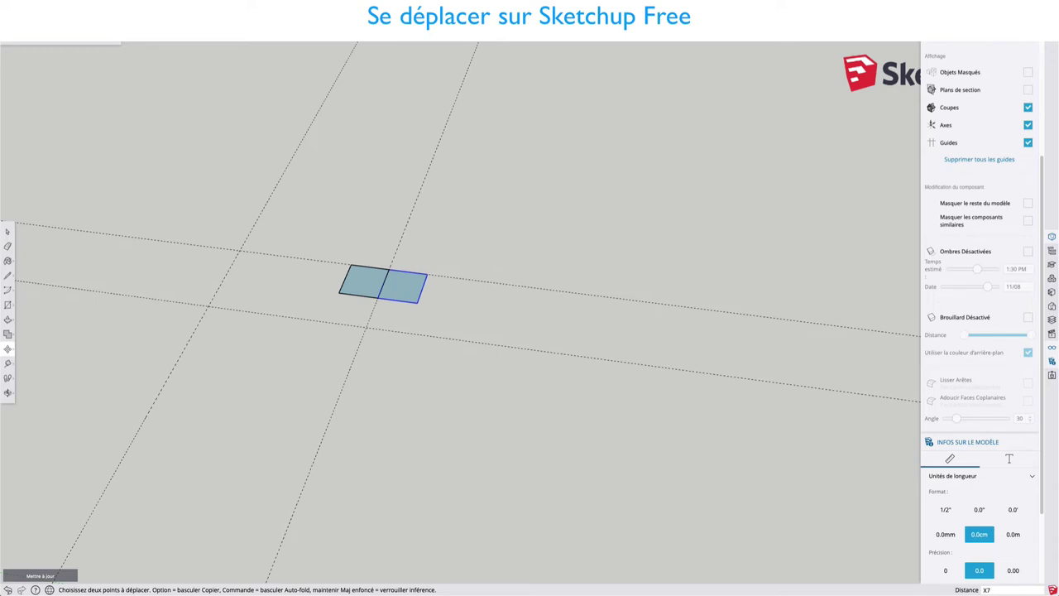
pyautogui.press('Return')
pyautogui.scroll(-3, 981, 373)
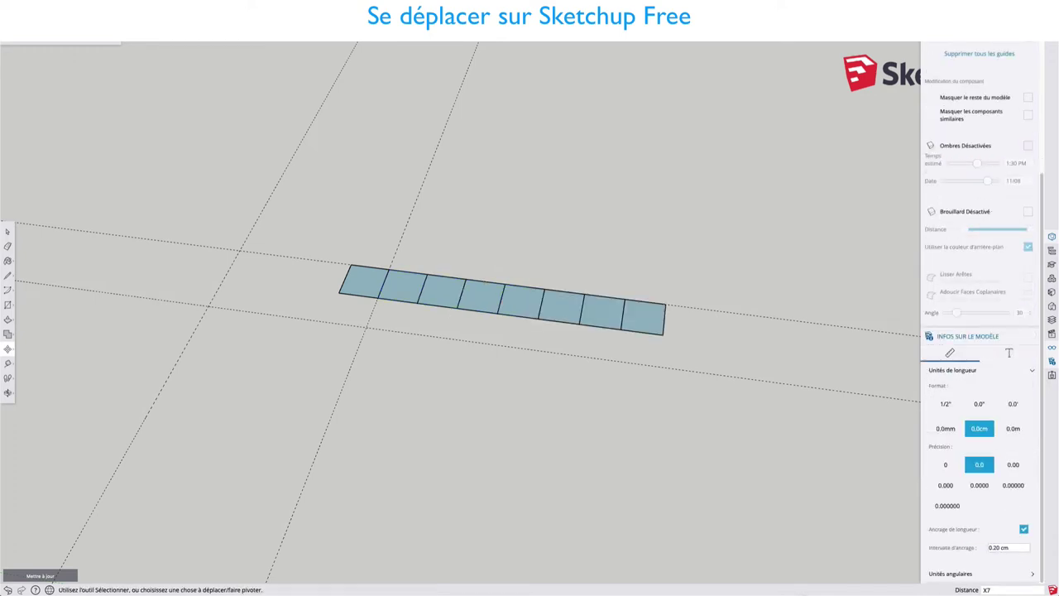
pyautogui.press('space')
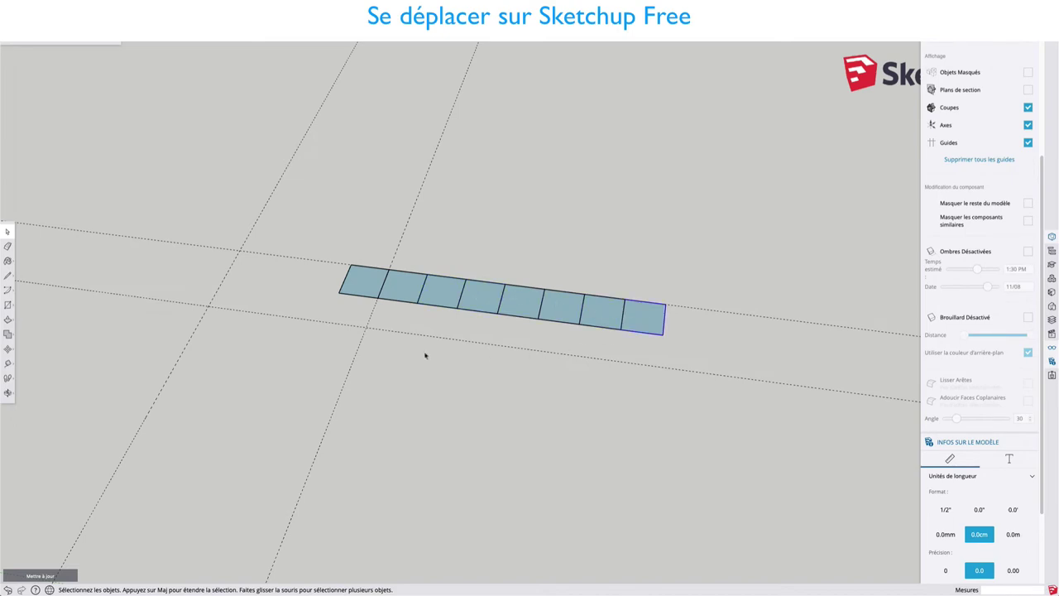
# Copy the selected row of squares one square over with an x7 array, making an 8×8 grid
pyautogui.moveTo(425, 354); pyautogui.dragTo(660, 351, button='middle')
pyautogui.moveTo(504, 425)
pyautogui.mouseDown(button='middle')
pyautogui.moveTo(657, 425)
pyautogui.moveTo(529, 430)
pyautogui.moveTo(419, 366)
pyautogui.moveTo(513, 395)
pyautogui.mouseUp(button='middle')
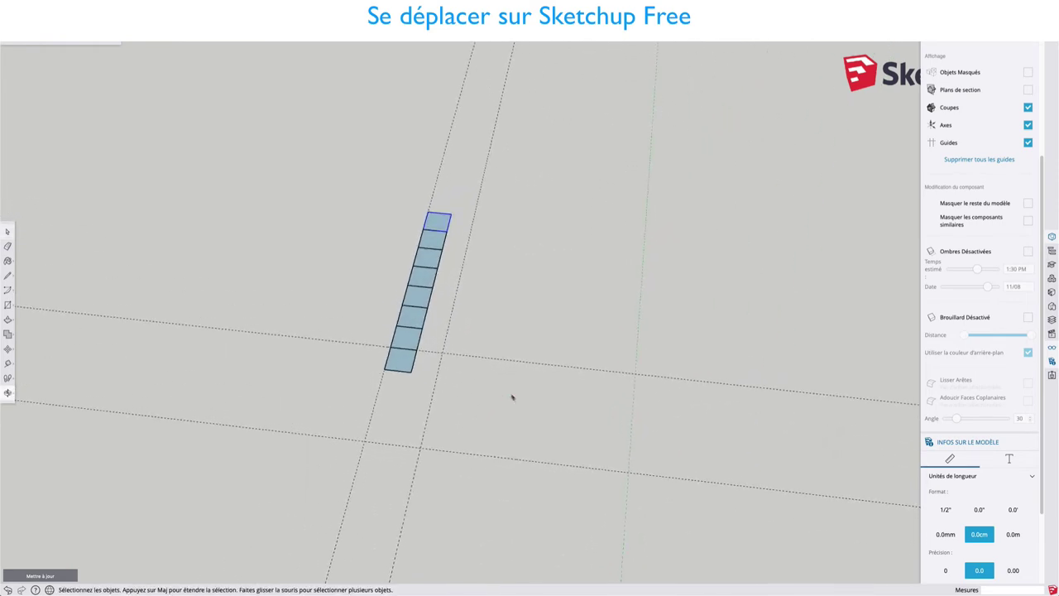
pyautogui.moveTo(372, 178); pyautogui.dragTo(468, 394)
pyautogui.press('m')
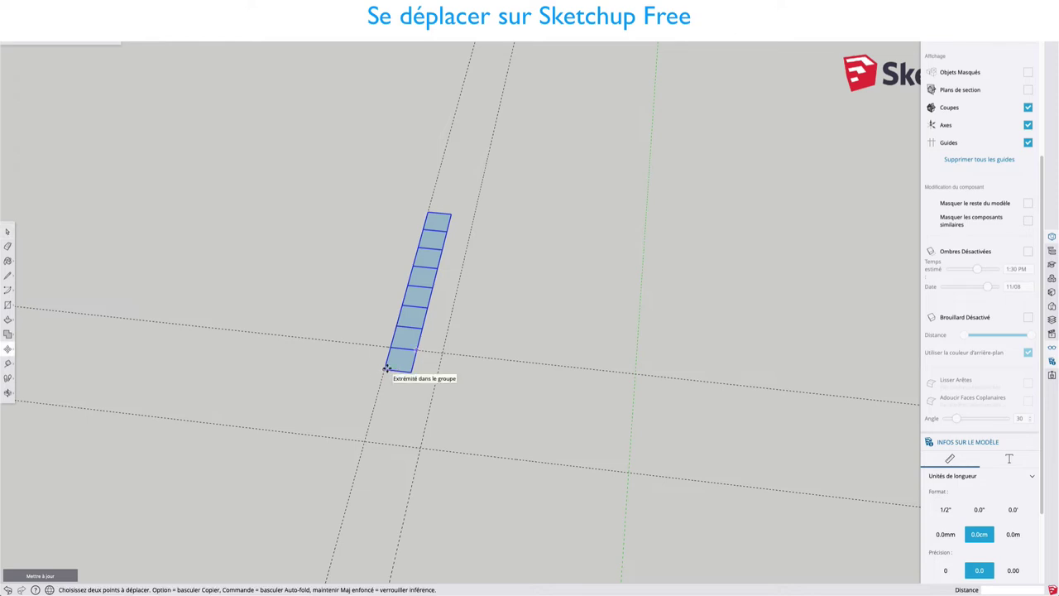
pyautogui.click(386, 368)
pyautogui.press('alt')
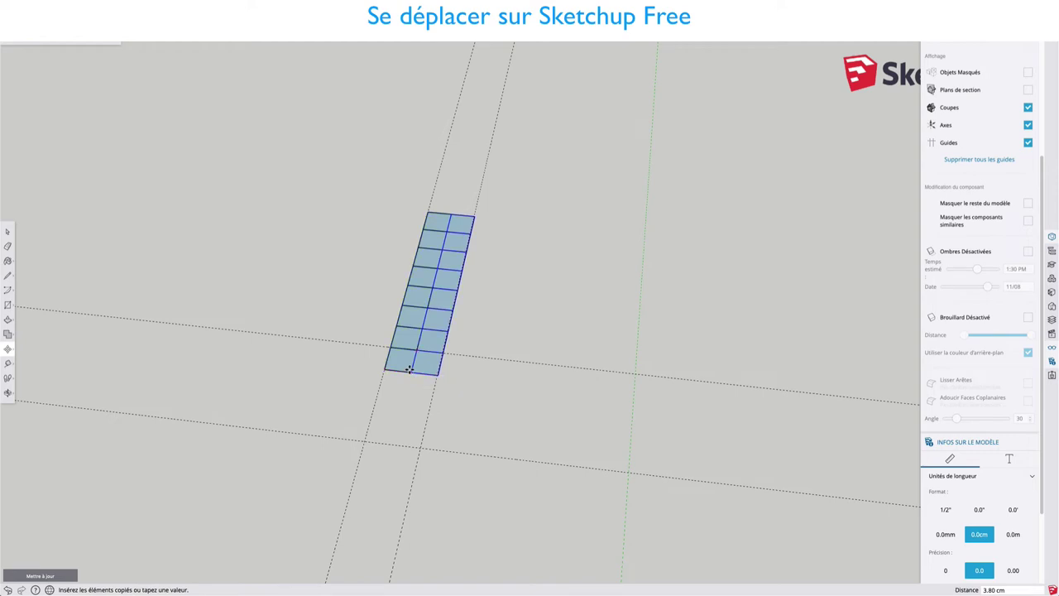
pyautogui.click(409, 369)
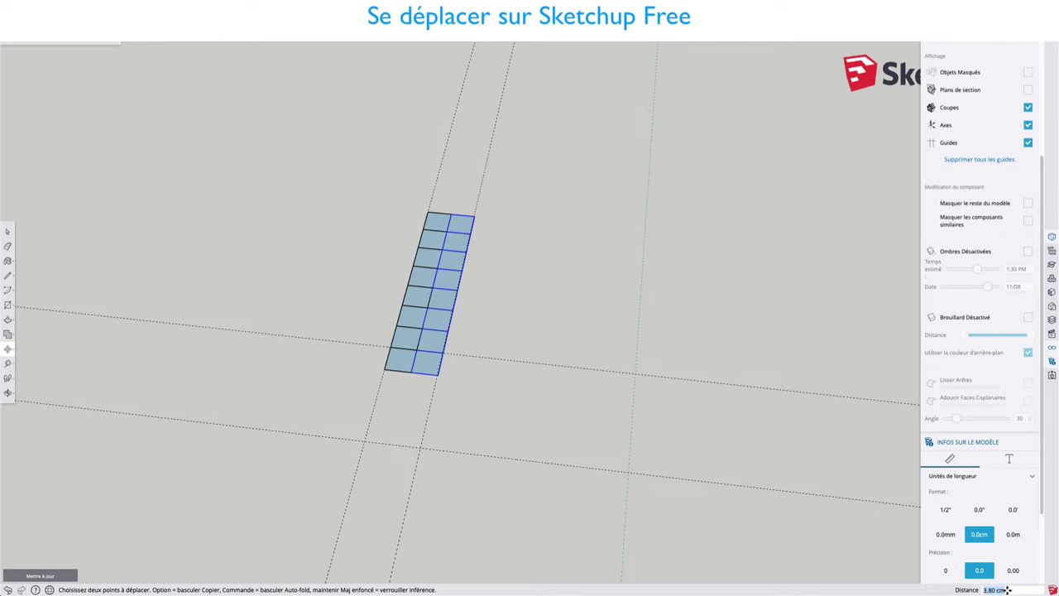
pyautogui.click(1010, 591)
pyautogui.write('x')
pyautogui.press('Return')
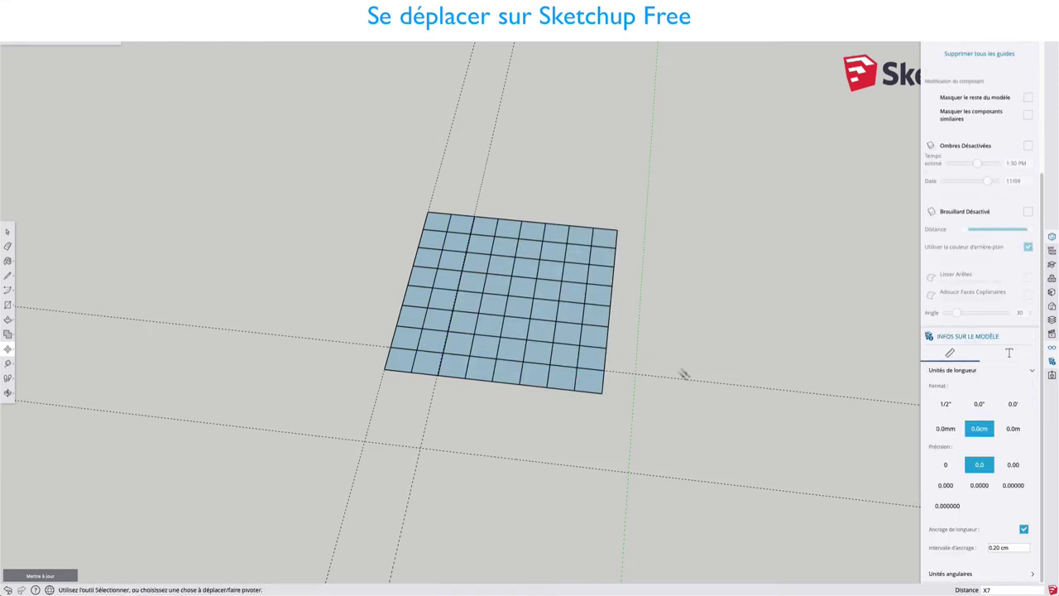
pyautogui.moveTo(684, 374)
pyautogui.mouseDown(button='middle')
pyautogui.moveTo(343, 314)
pyautogui.moveTo(502, 321)
pyautogui.mouseUp(button='middle')
# Select the entire 8×8 grid of squares
pyautogui.press('m')
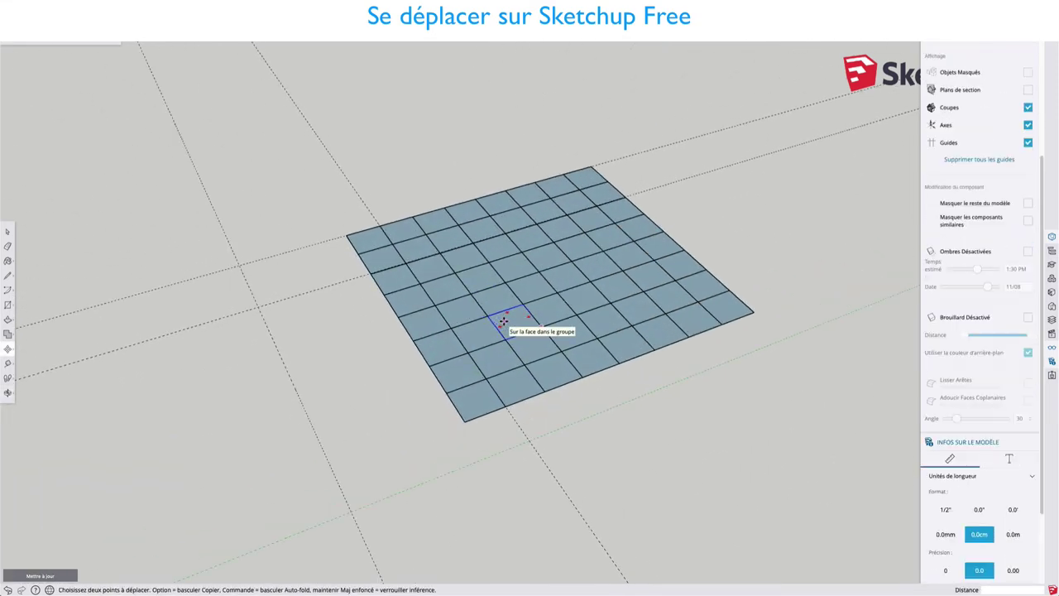
pyautogui.press('space')
pyautogui.moveTo(609, 295); pyautogui.dragTo(525, 284, button='middle')
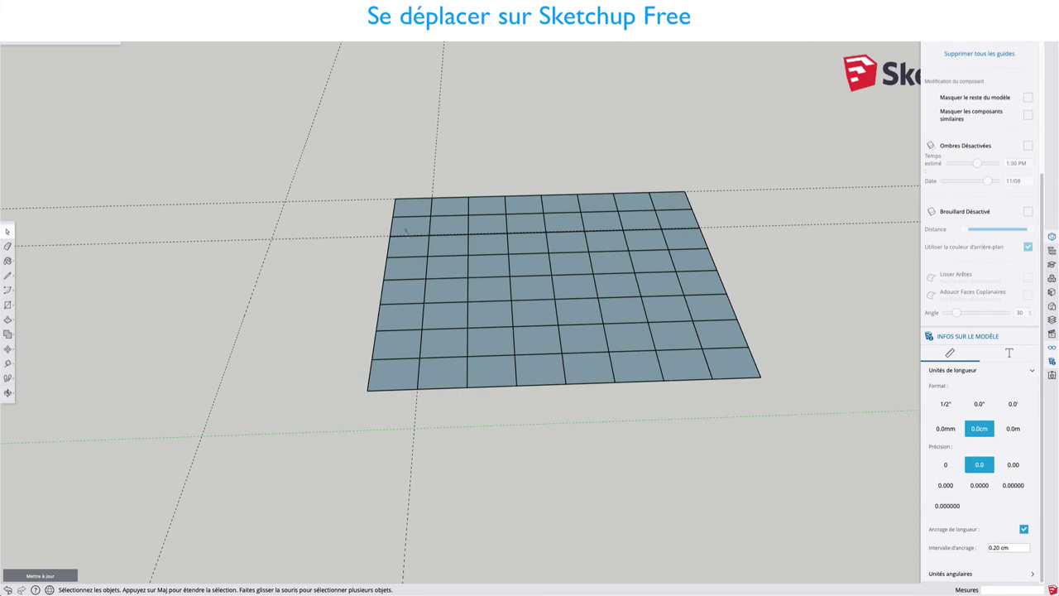
pyautogui.moveTo(363, 154); pyautogui.dragTo(789, 452)
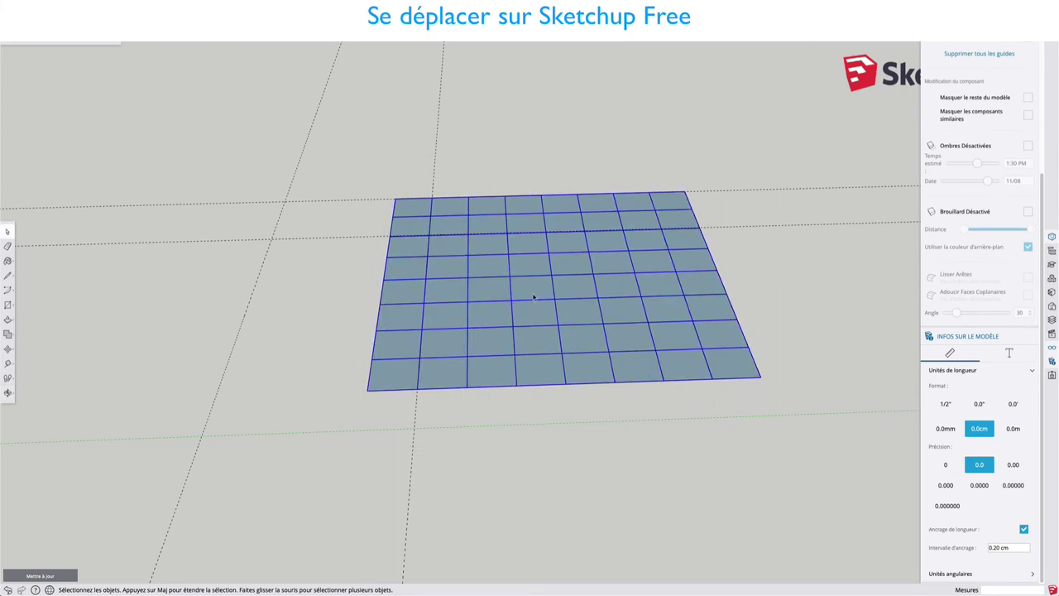
pyautogui.rightClick(521, 288)
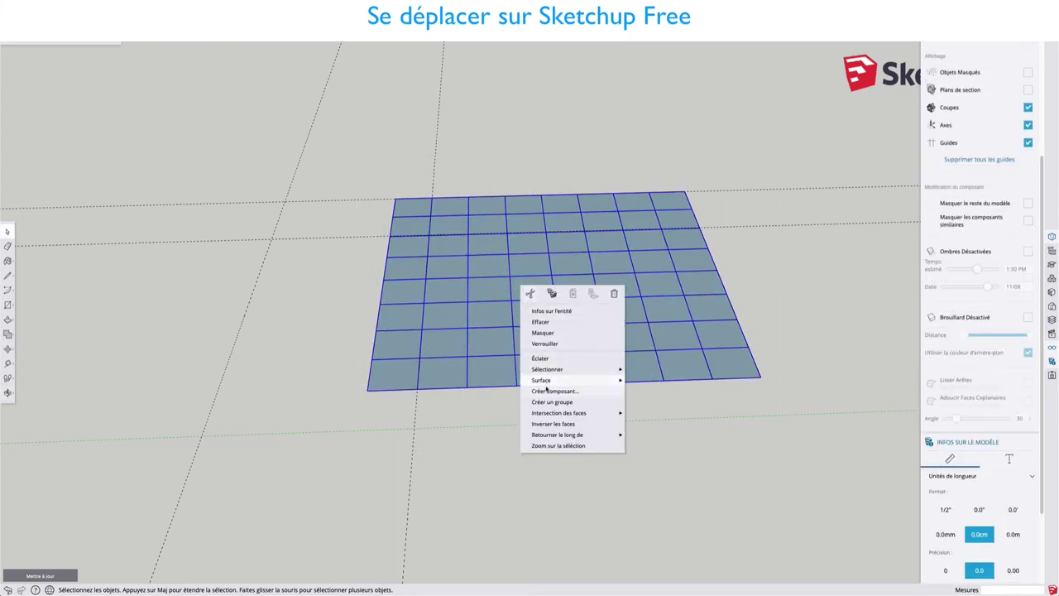
pyautogui.press('Escape')
# Zoom out until the 5 cm slab appears beside the grid
pyautogui.scroll(-3, 539, 300)
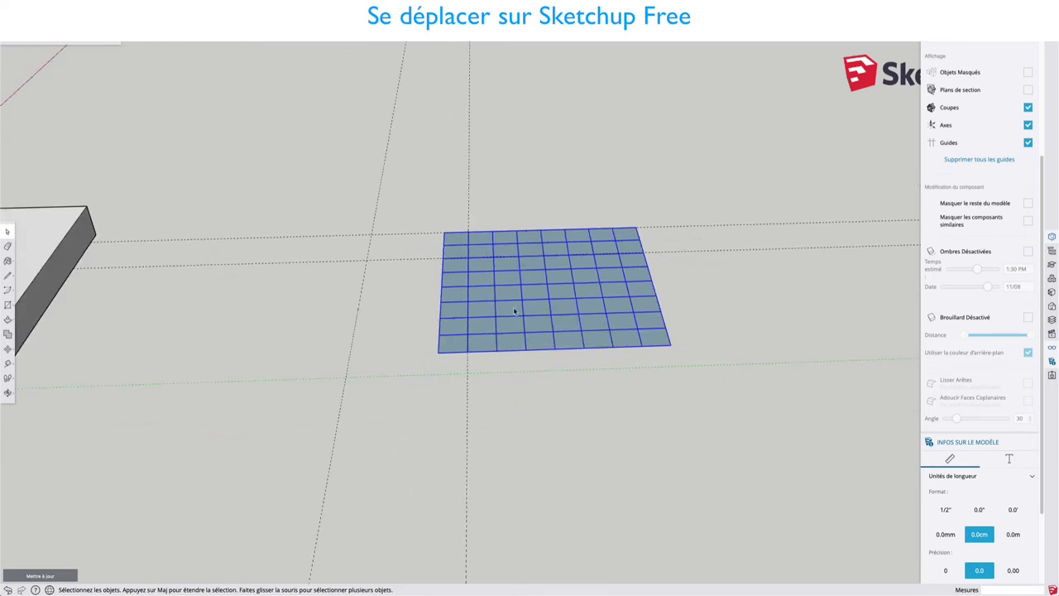
pyautogui.scroll(3, 509, 311)
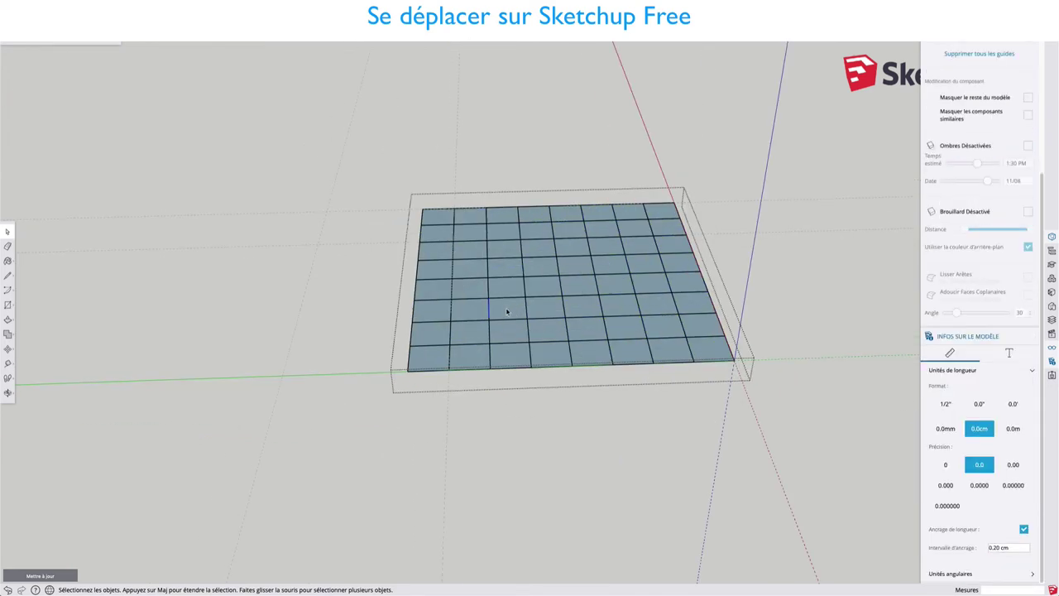
pyautogui.scroll(3, 517, 299)
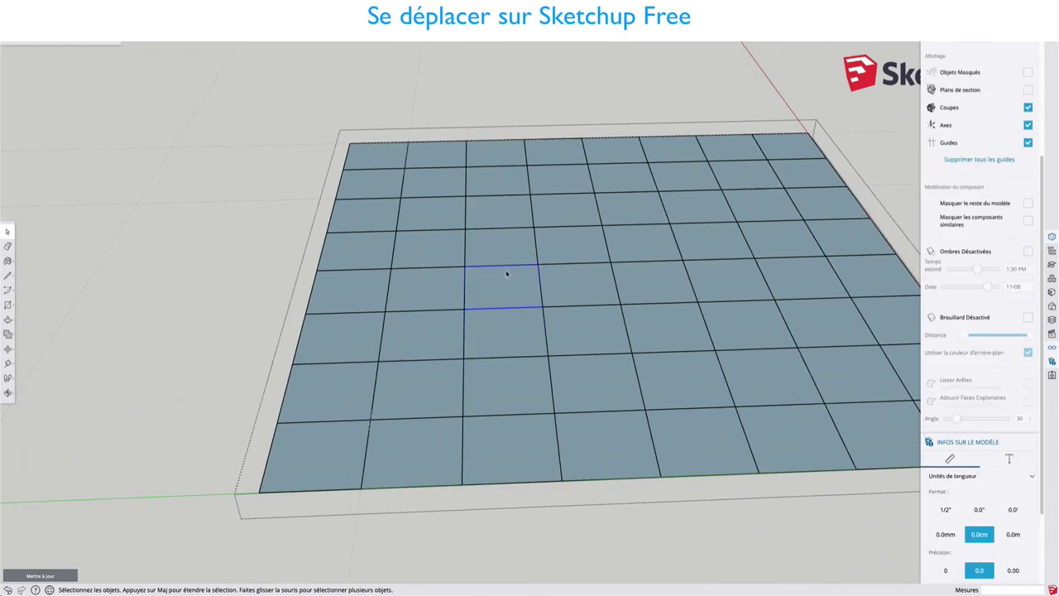
pyautogui.scroll(-3, 505, 276)
pyautogui.scroll(-2, 505, 276)
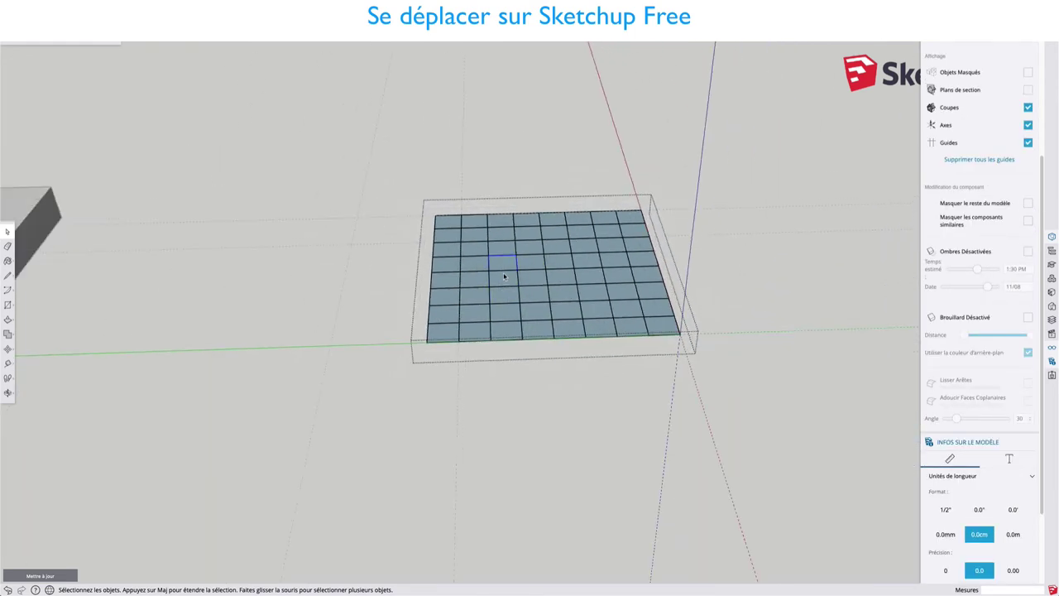
pyautogui.scroll(-1, 414, 213)
pyautogui.scroll(-2, 392, 207)
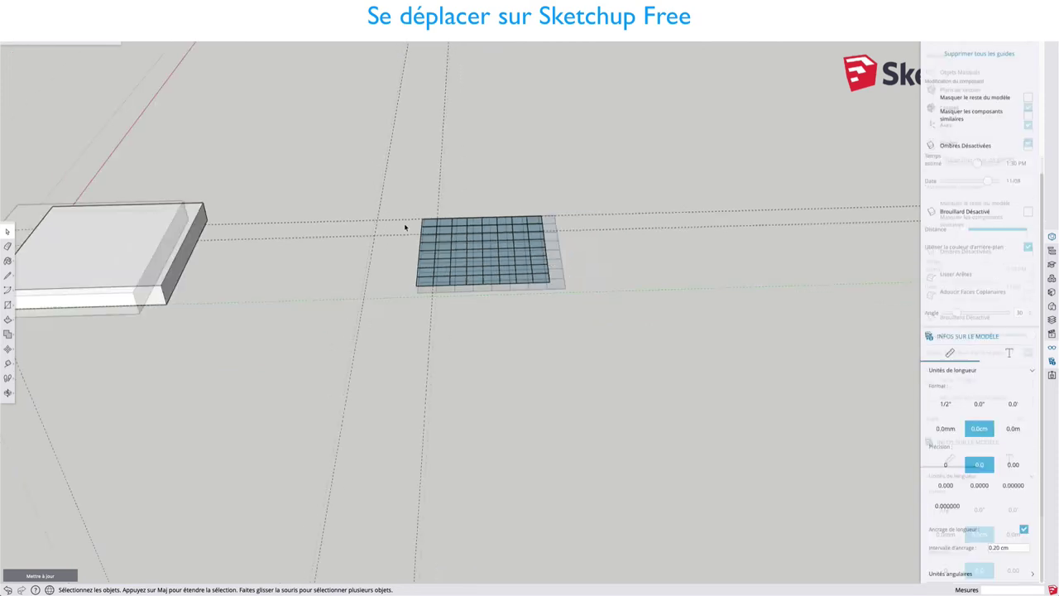
pyautogui.scroll(-2, 406, 224)
# Move the 8×8 grid onto the slab's top face and exit editing
pyautogui.click(435, 266)
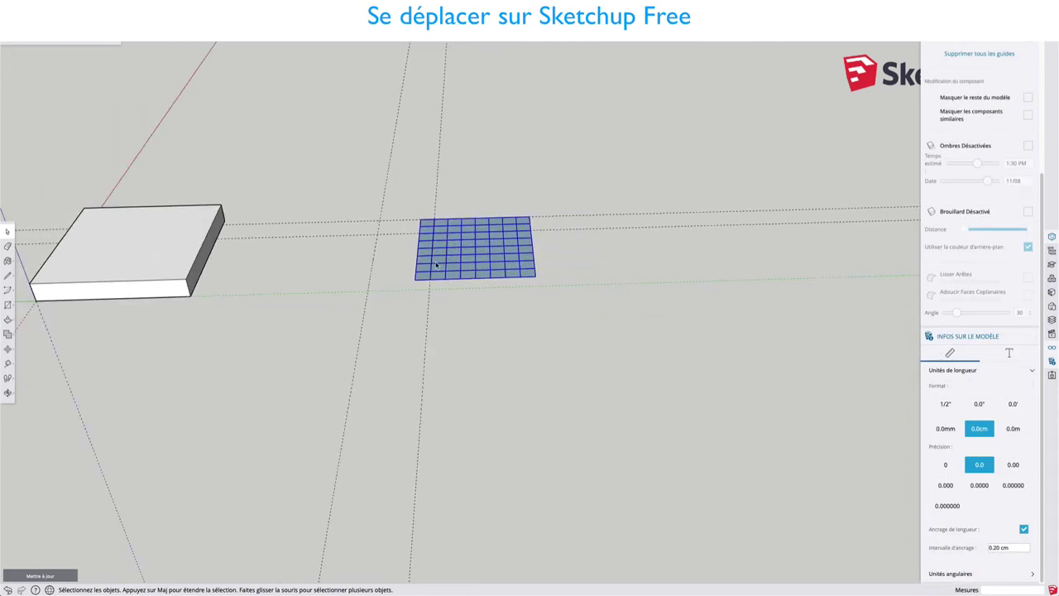
pyautogui.press('m')
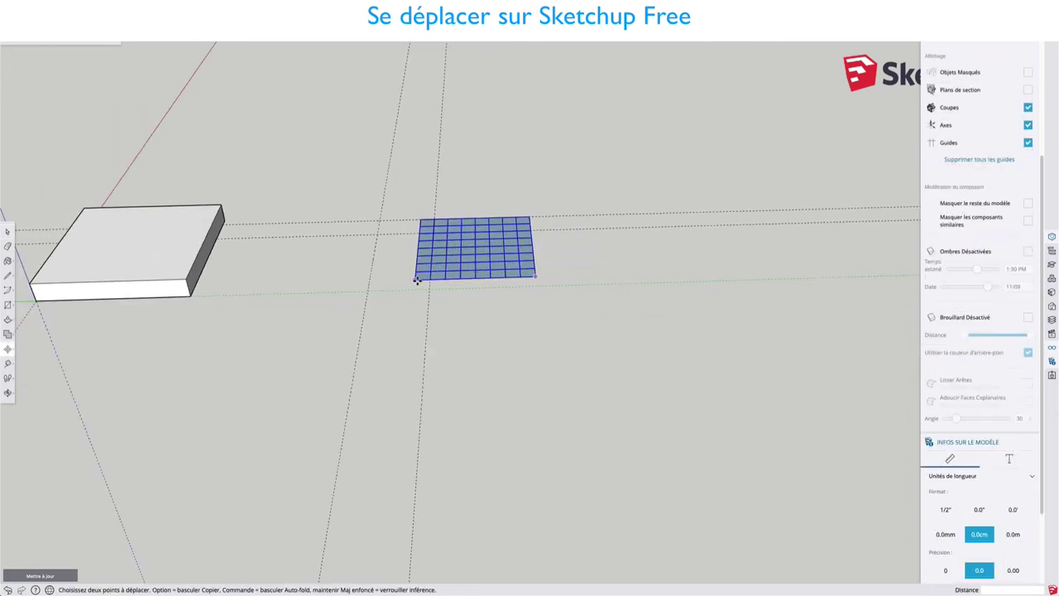
pyautogui.moveTo(417, 279); pyautogui.dragTo(44, 273)
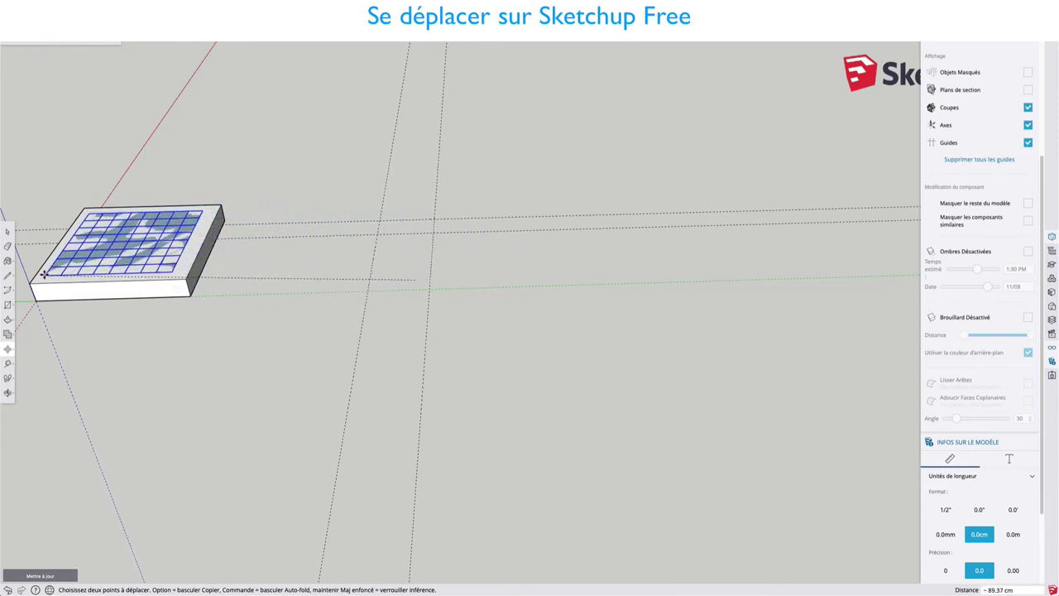
pyautogui.moveTo(44, 274); pyautogui.dragTo(46, 275)
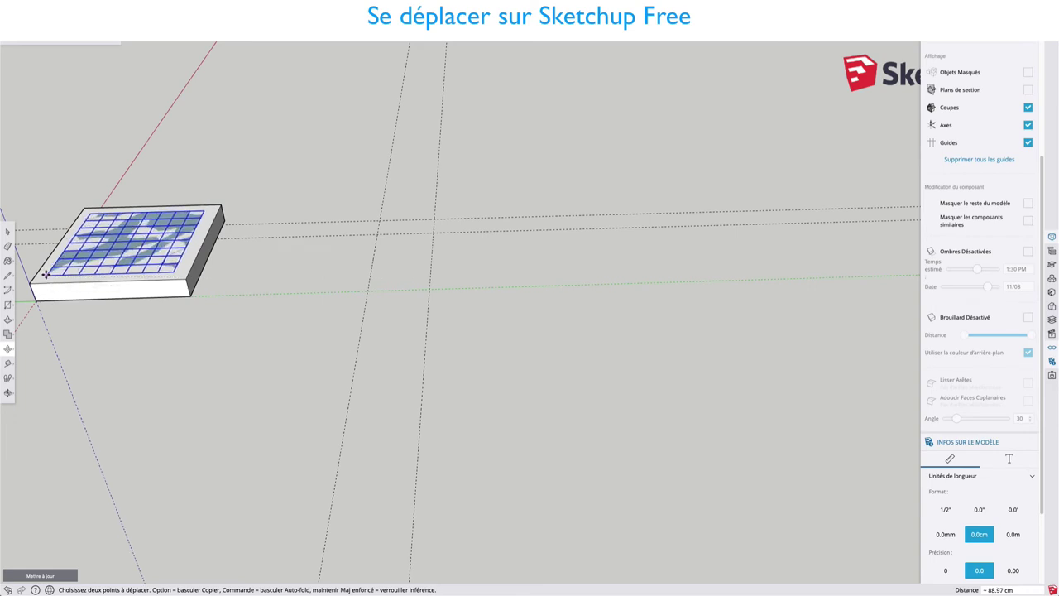
pyautogui.moveTo(158, 260)
pyautogui.keyDown('shift'); pyautogui.mouseDown(button='middle')
pyautogui.moveTo(496, 265)
pyautogui.moveTo(500, 248)
pyautogui.moveTo(502, 277)
pyautogui.mouseUp(button='middle'); pyautogui.keyUp('shift')
pyautogui.scroll(3, 496, 264)
pyautogui.scroll(3, 503, 277)
pyautogui.press('space')
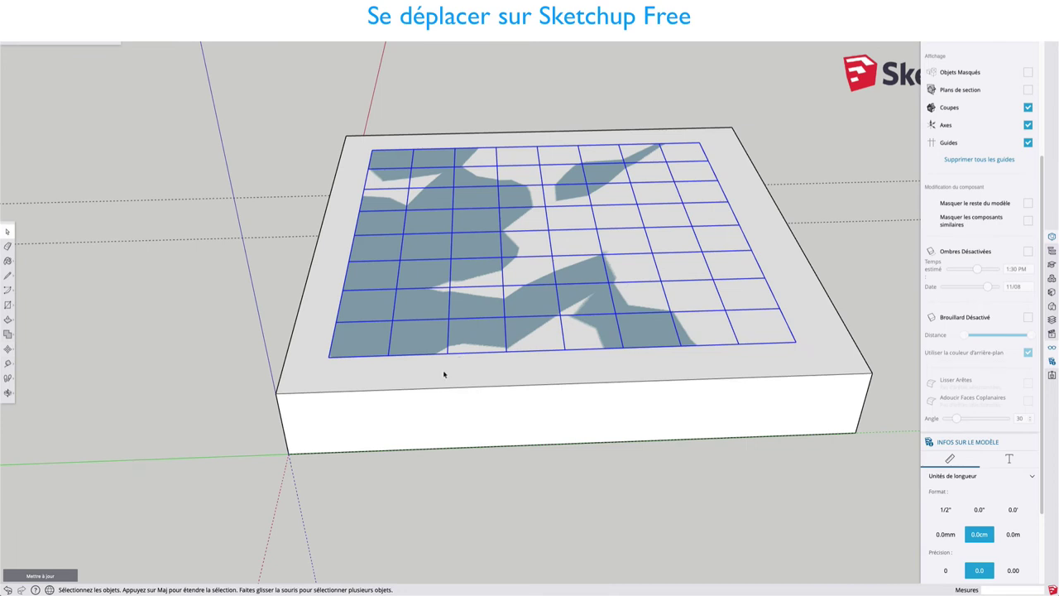
pyautogui.press('Escape')
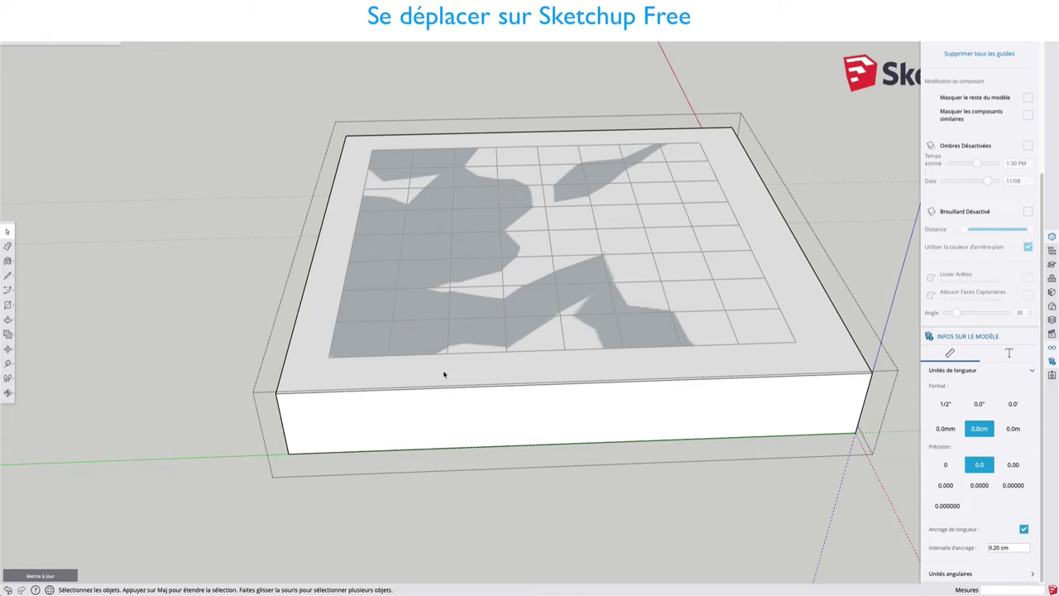
# Offset the board's top face edge inward about 2 cm to form a border
pyautogui.press('f')
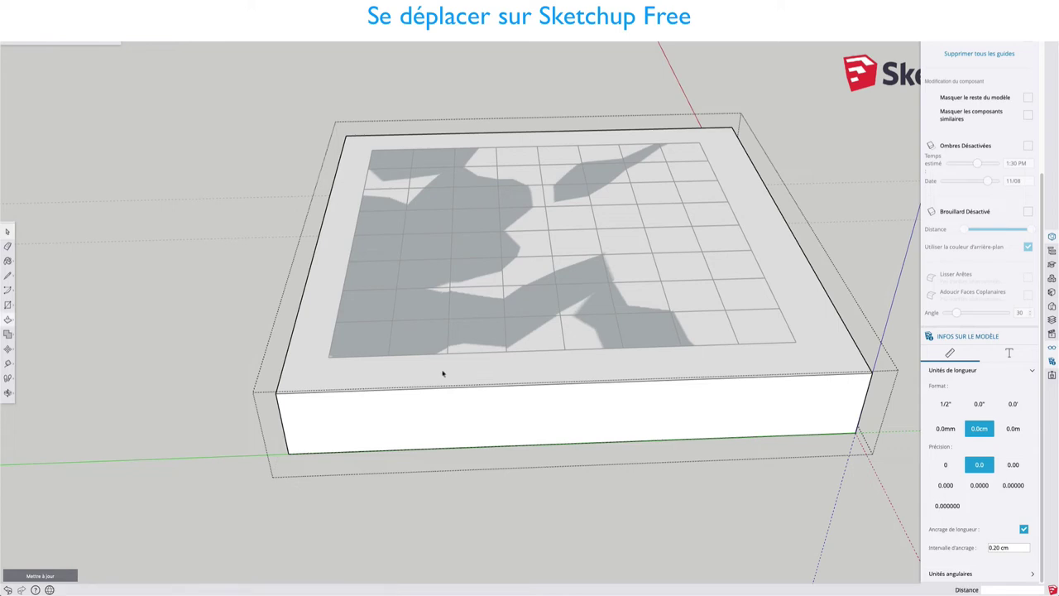
pyautogui.click(299, 336)
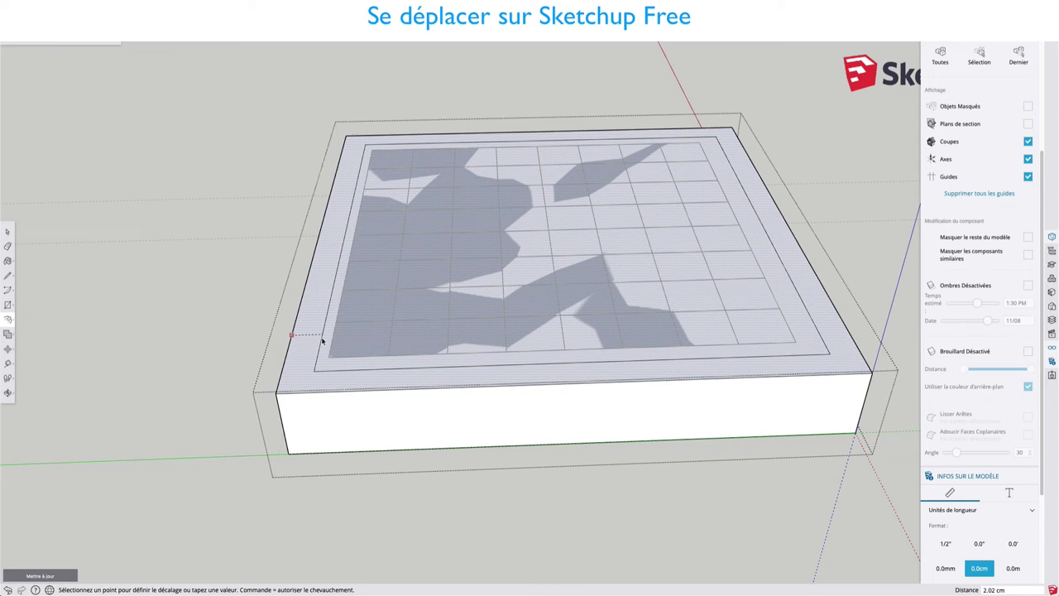
pyautogui.scroll(3, 323, 339)
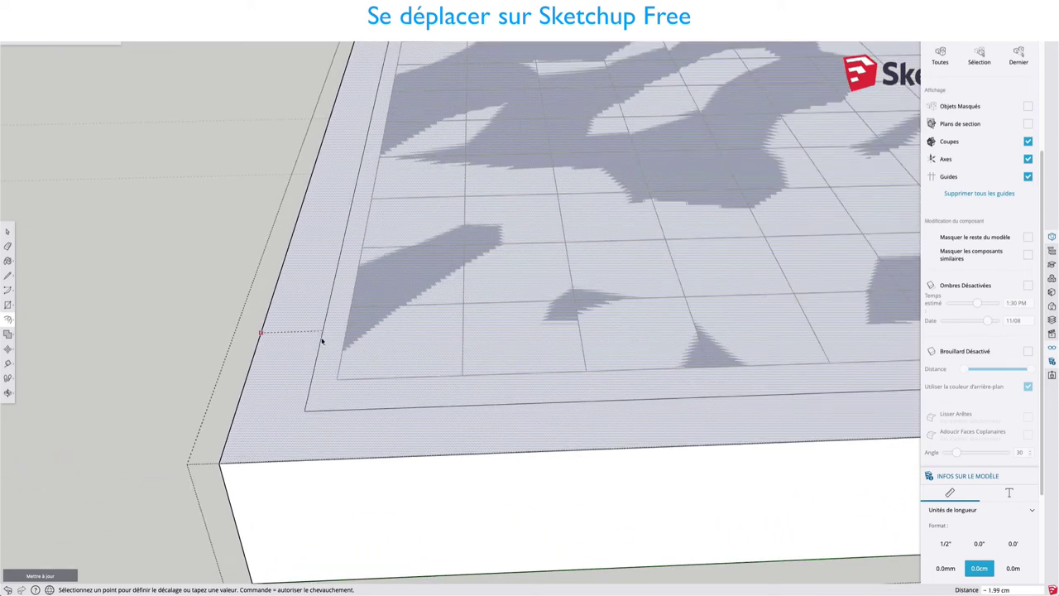
pyautogui.scroll(-3, 321, 343)
pyautogui.scroll(-3, 372, 347)
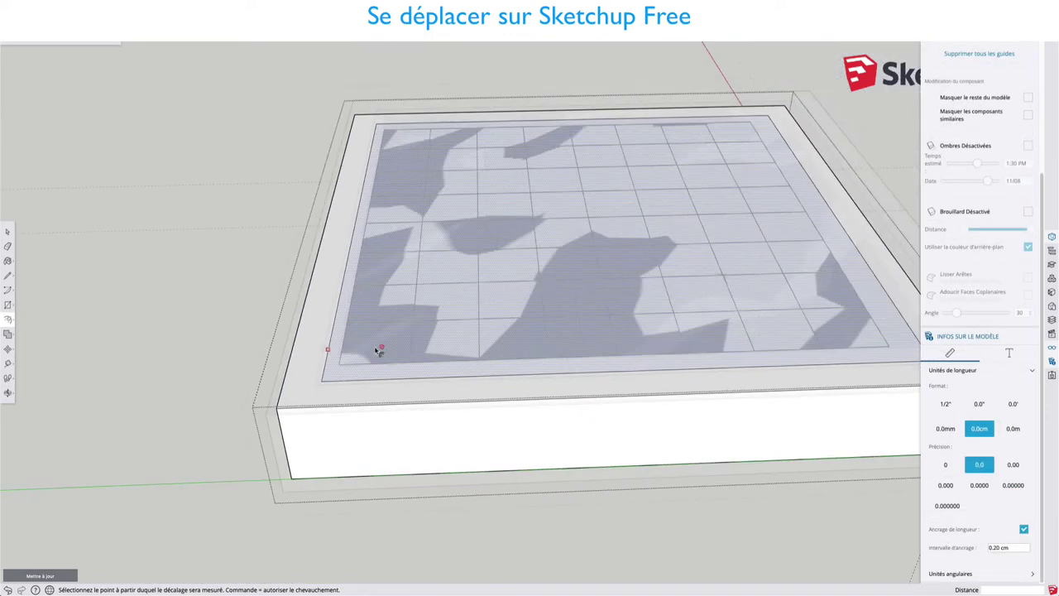
pyautogui.scroll(3, 362, 345)
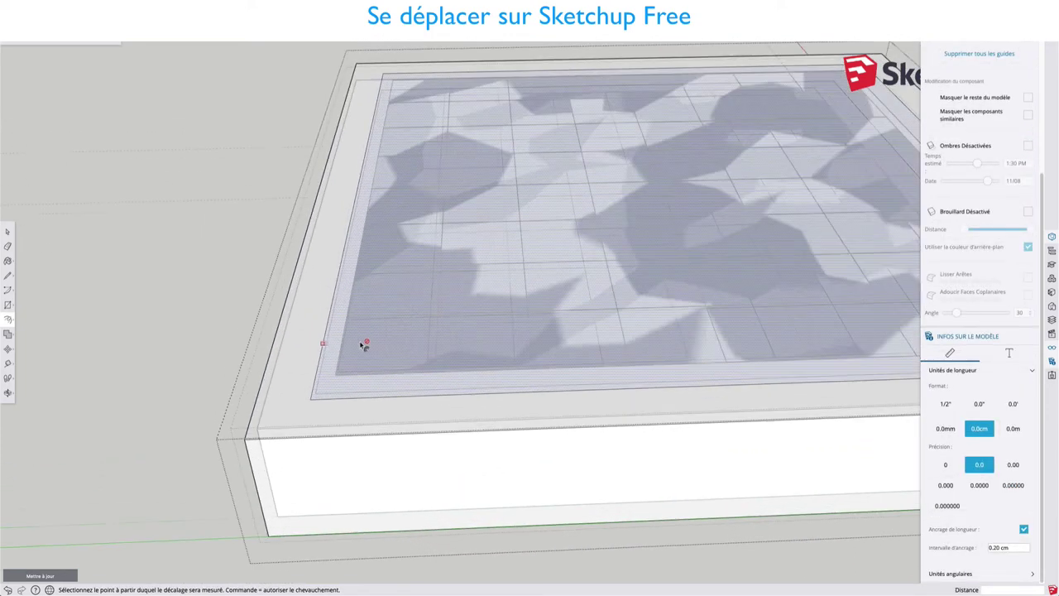
pyautogui.scroll(3, 371, 339)
# Select the whole grid on the tray, ready to reposition it
pyautogui.press('space')
pyautogui.click(350, 347)
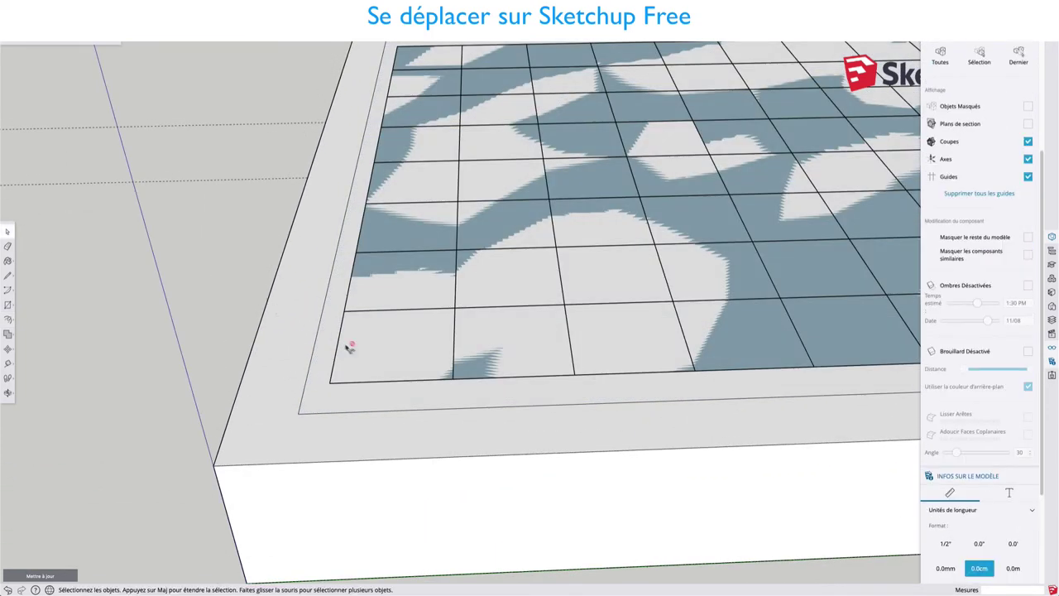
pyautogui.scroll(-3, 352, 352)
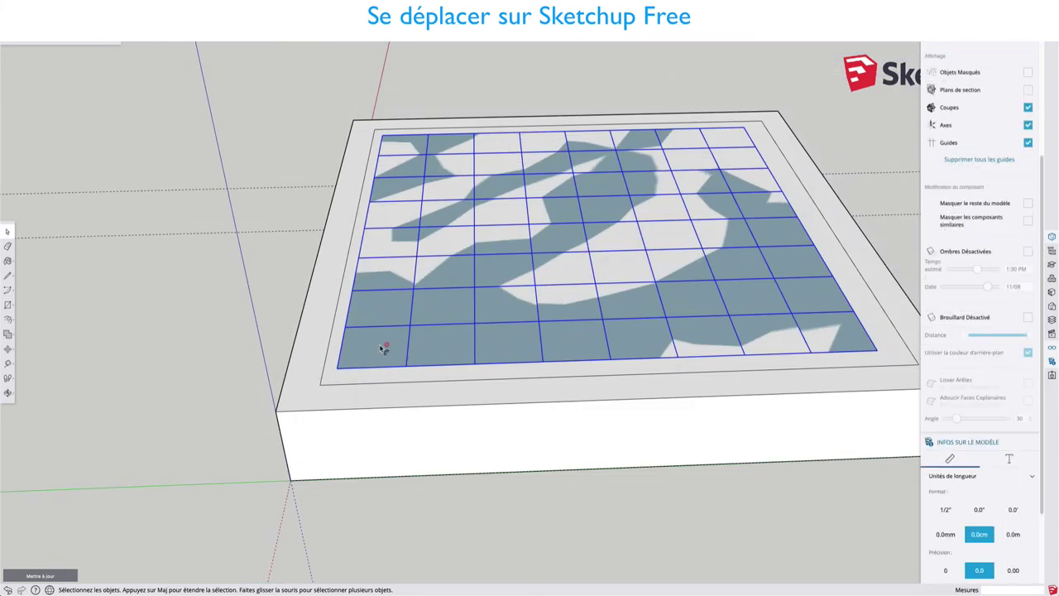
pyautogui.press('m')
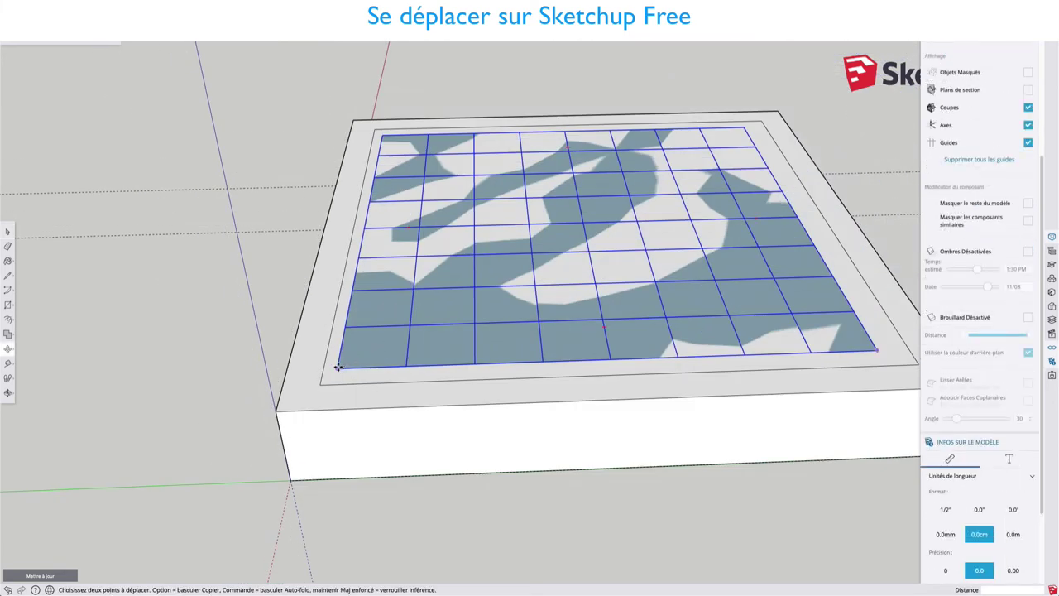
# Seat the 8×8 grid inside the tray's inner border and explode it into individual square faces
pyautogui.click(338, 366)
pyautogui.moveTo(355, 374); pyautogui.dragTo(405, 278, button='middle')
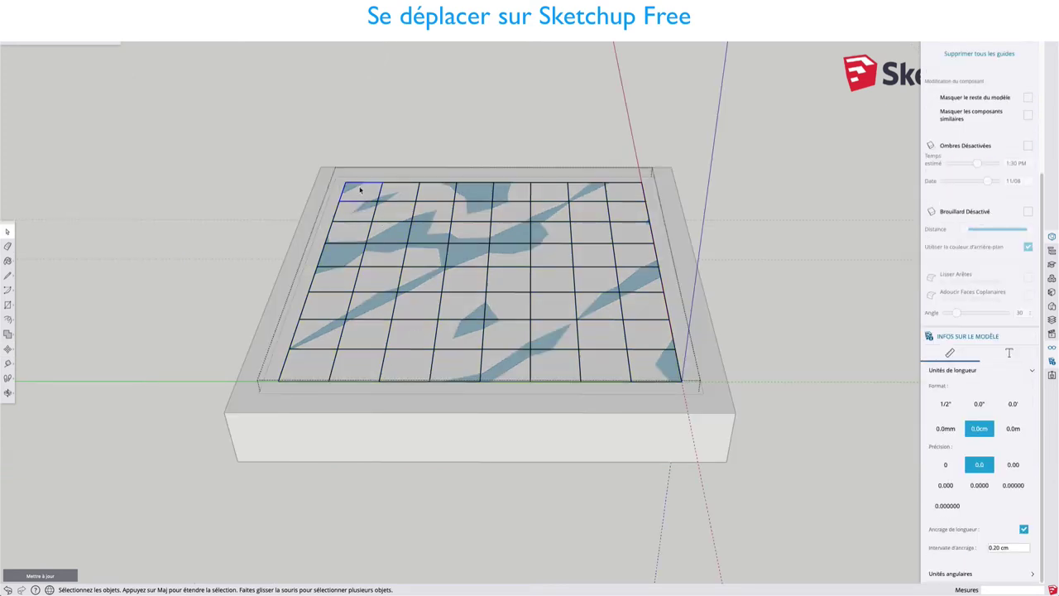
pyautogui.moveTo(225, 111); pyautogui.dragTo(751, 450)
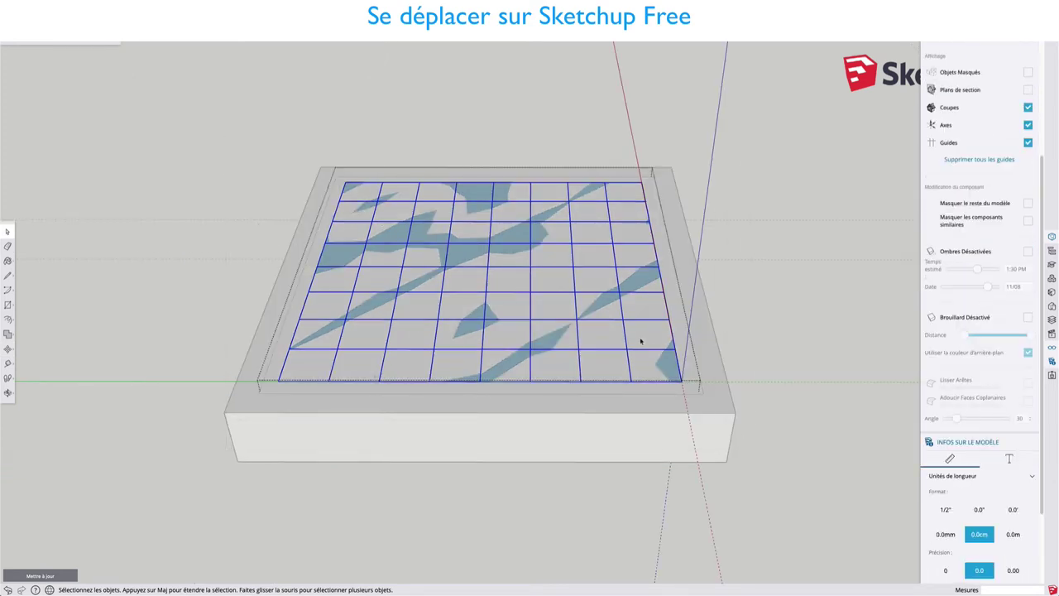
pyautogui.rightClick(565, 286)
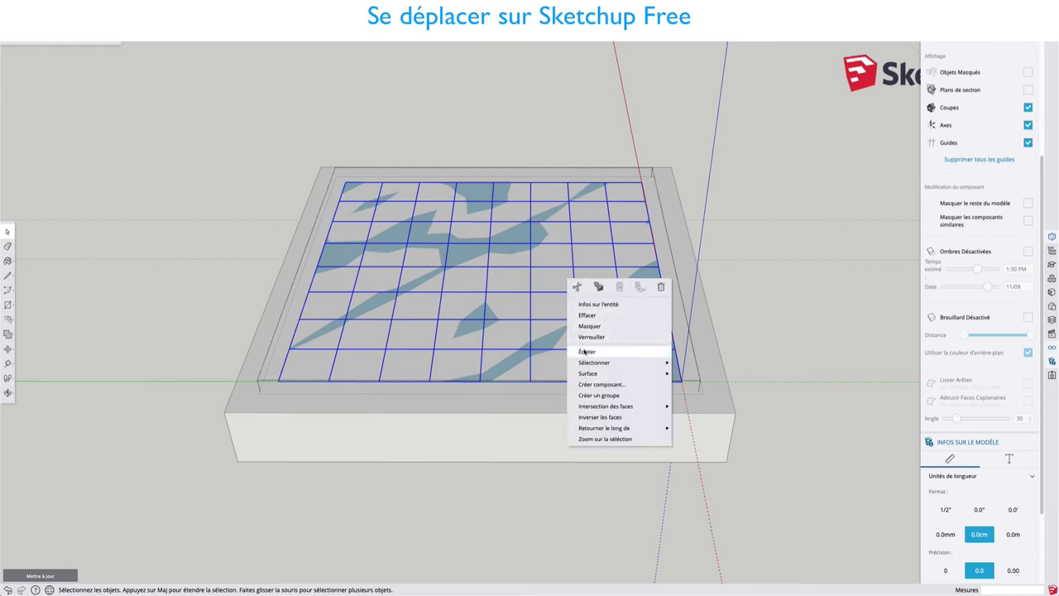
pyautogui.click(617, 345)
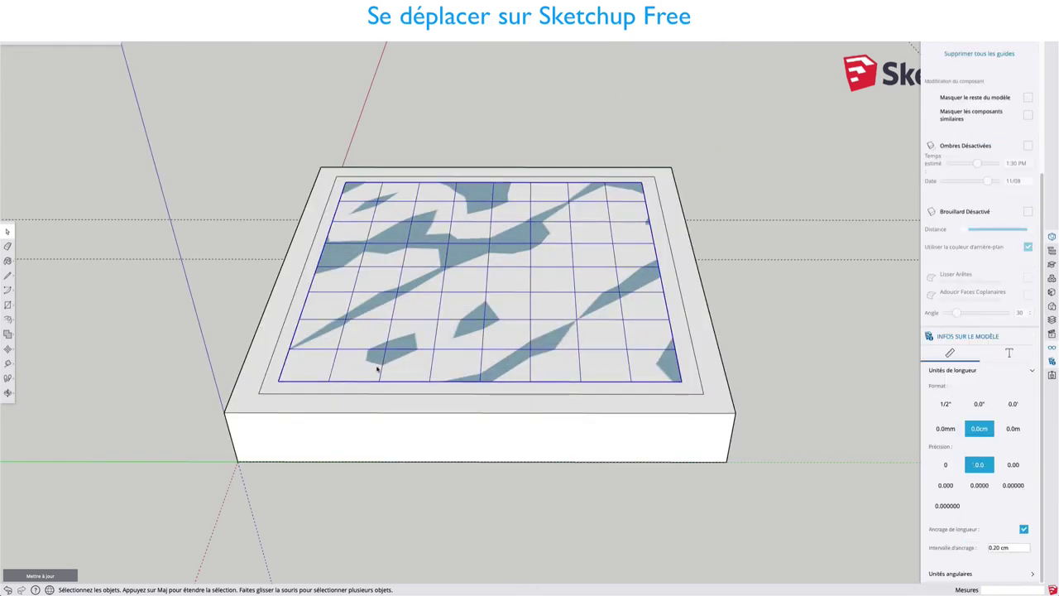
pyautogui.moveTo(377, 348)
pyautogui.mouseDown(button='middle')
pyautogui.moveTo(425, 319)
pyautogui.moveTo(477, 317)
pyautogui.mouseUp(button='middle')
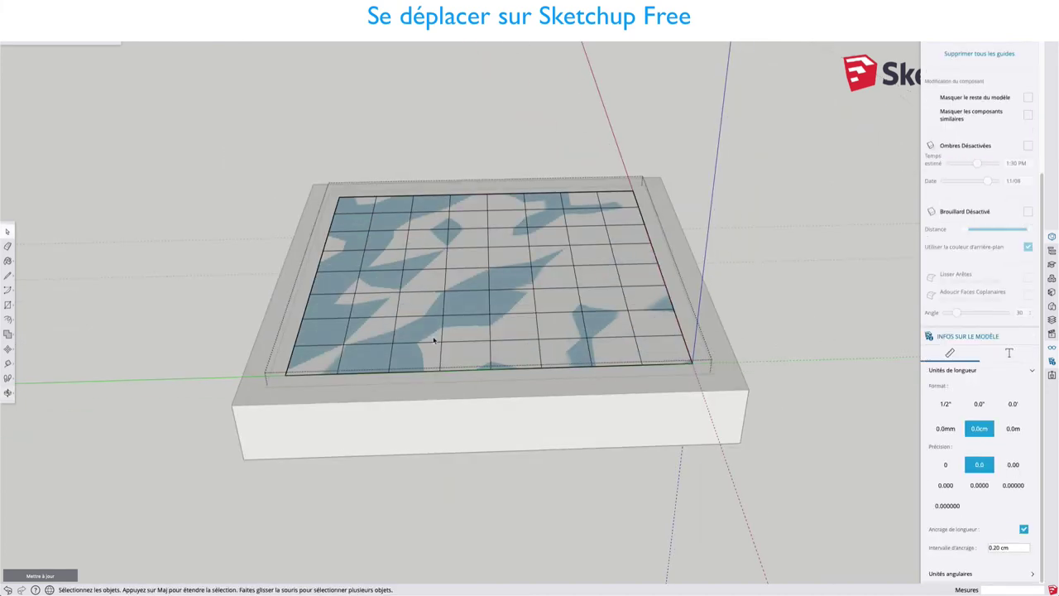
# Push/Pull each top-row square of the grid up 0.20 cm
pyautogui.press('p')
pyautogui.scroll(3, 342, 240)
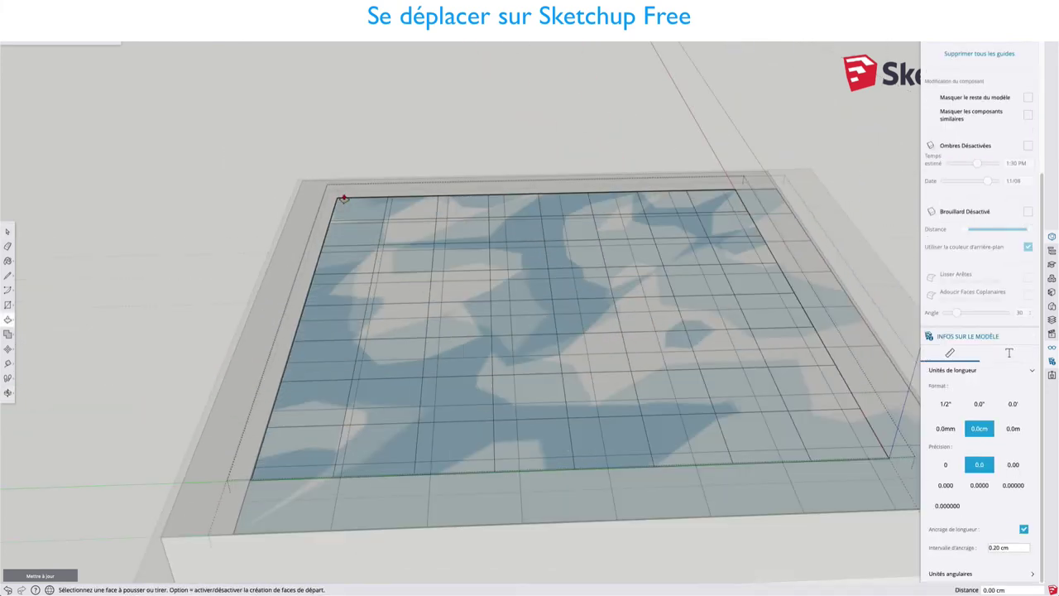
pyautogui.scroll(3, 355, 219)
pyautogui.click(363, 218)
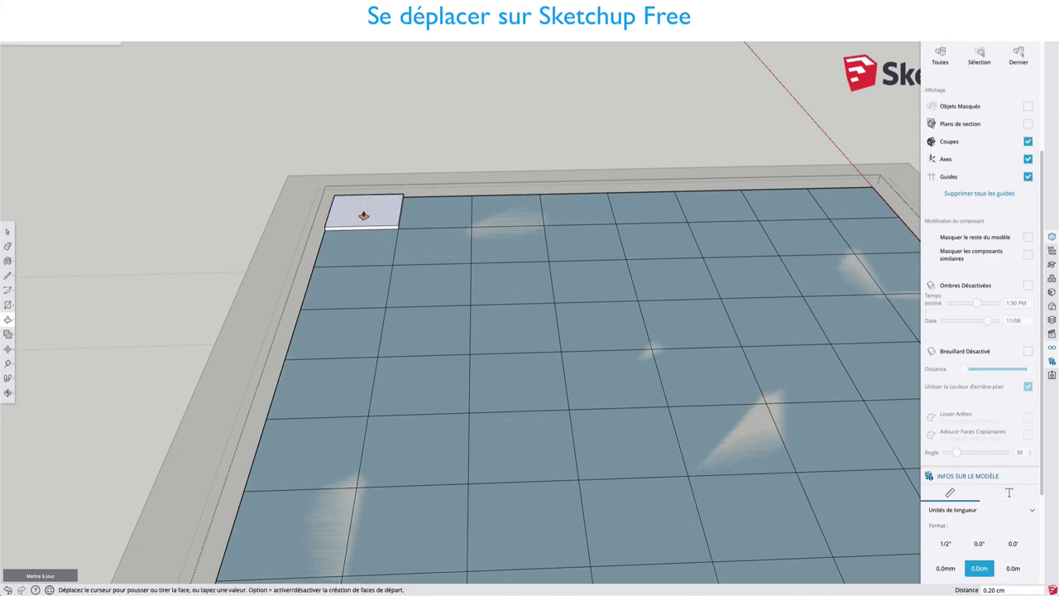
pyautogui.click(390, 217)
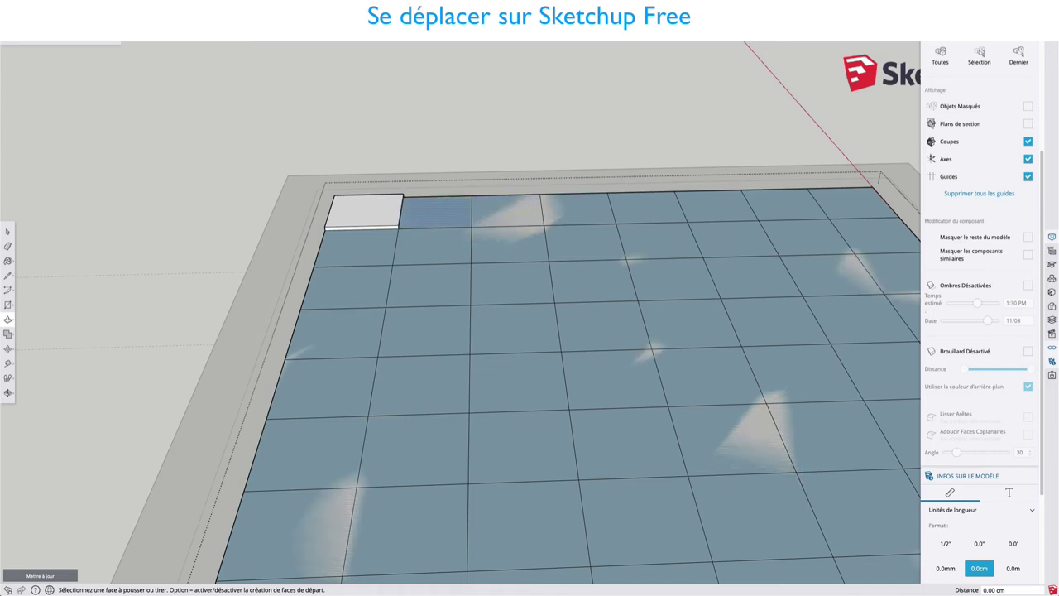
pyautogui.click(395, 218)
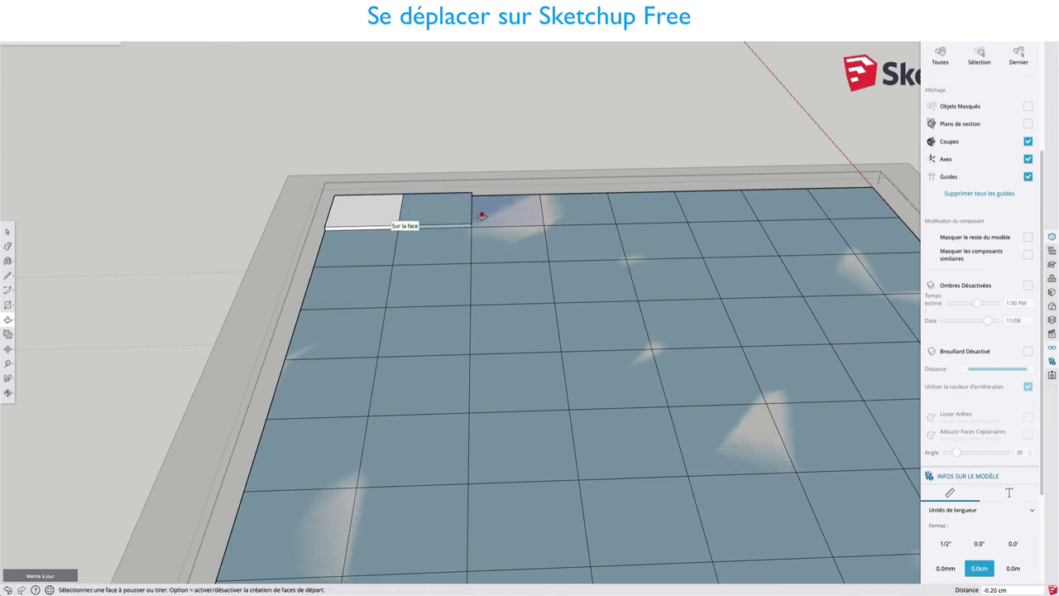
pyautogui.click(495, 217)
pyautogui.doubleClick(577, 212)
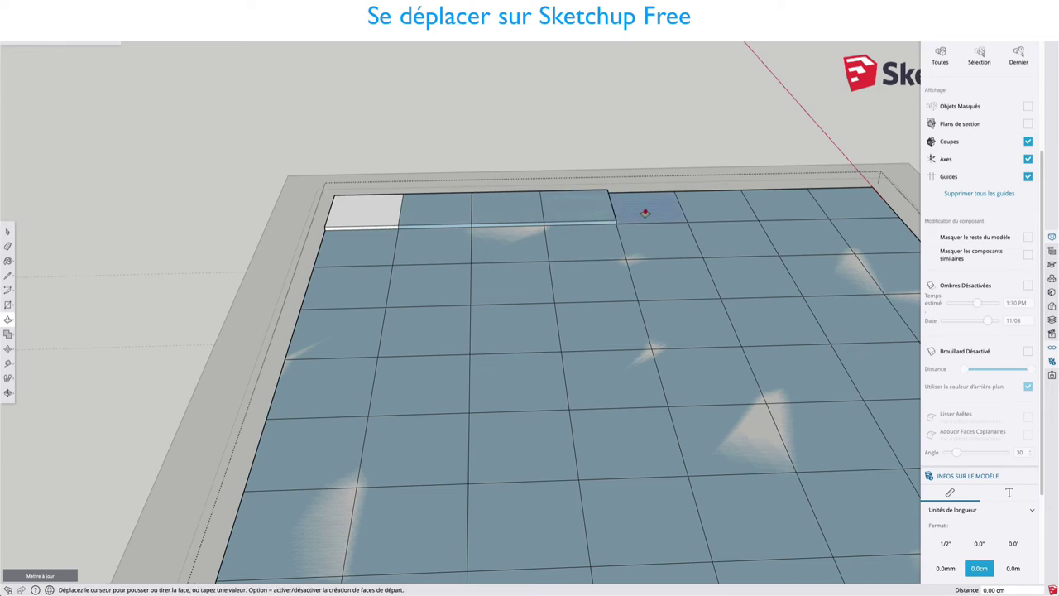
pyautogui.doubleClick(649, 208)
pyautogui.doubleClick(706, 213)
pyautogui.doubleClick(772, 206)
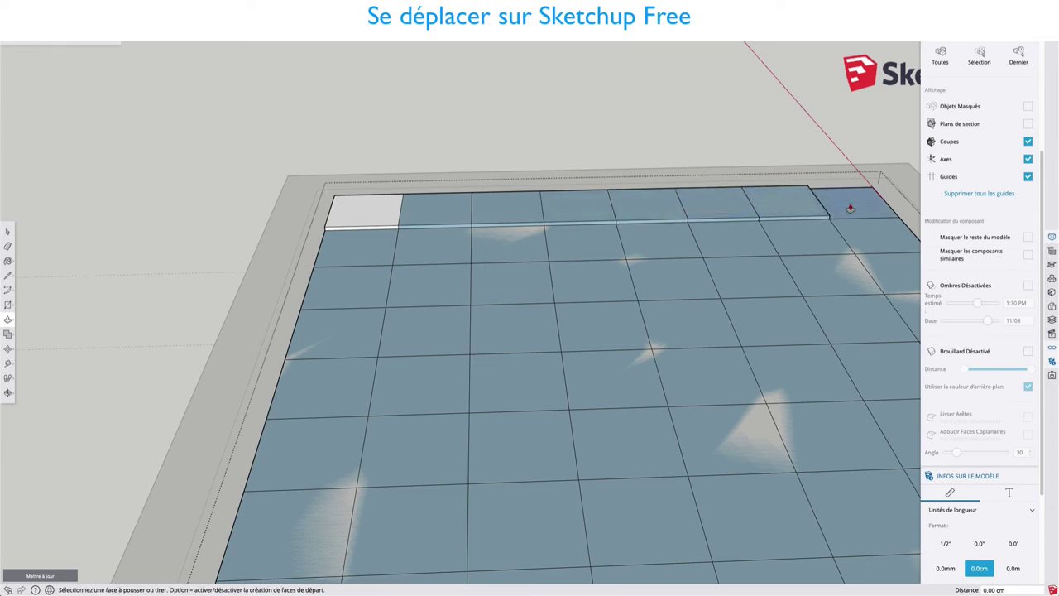
pyautogui.doubleClick(853, 211)
# Raise every second-row square by the same 0.20 cm
pyautogui.doubleClick(867, 231)
pyautogui.doubleClick(810, 238)
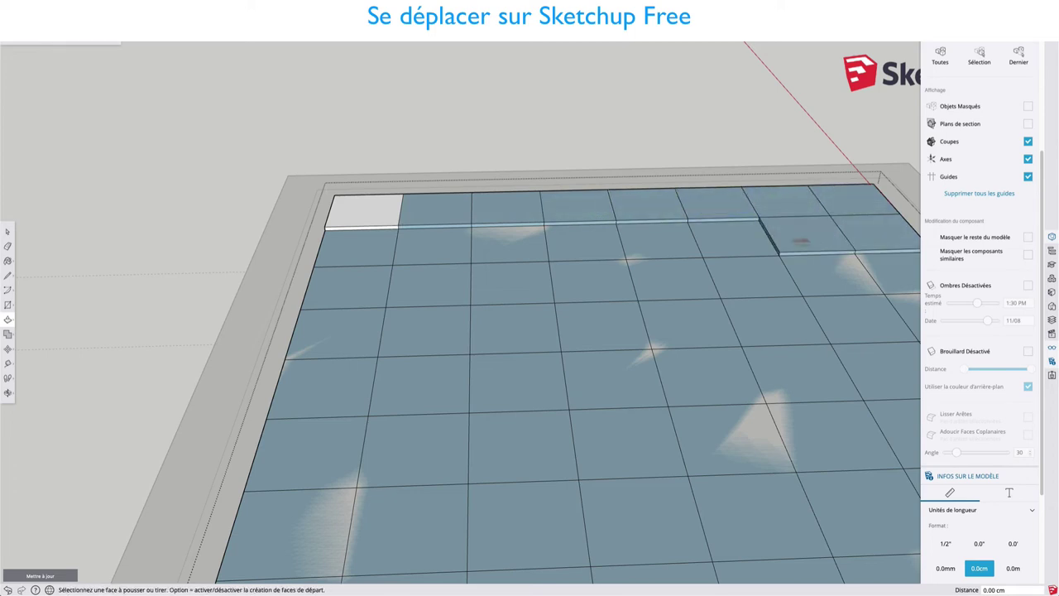
pyautogui.click(729, 242)
pyautogui.click(729, 242)
pyautogui.doubleClick(657, 240)
pyautogui.doubleClick(579, 240)
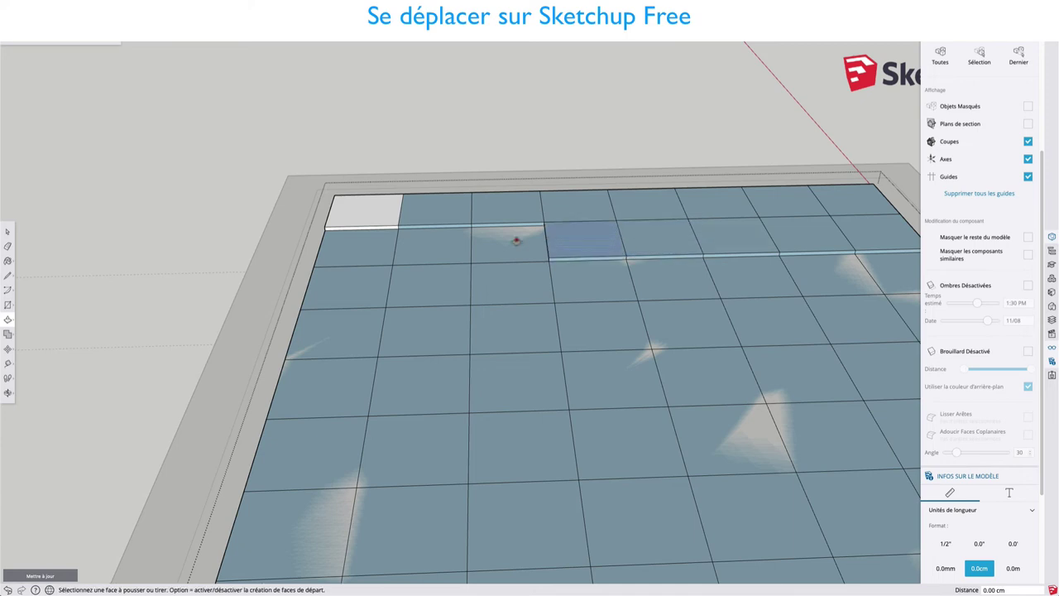
pyautogui.click(504, 242)
pyautogui.click(504, 242)
pyautogui.doubleClick(421, 240)
# Raise the sunken left-column and third-row squares to the 0.20 cm level
pyautogui.scroll(-2, 430, 231)
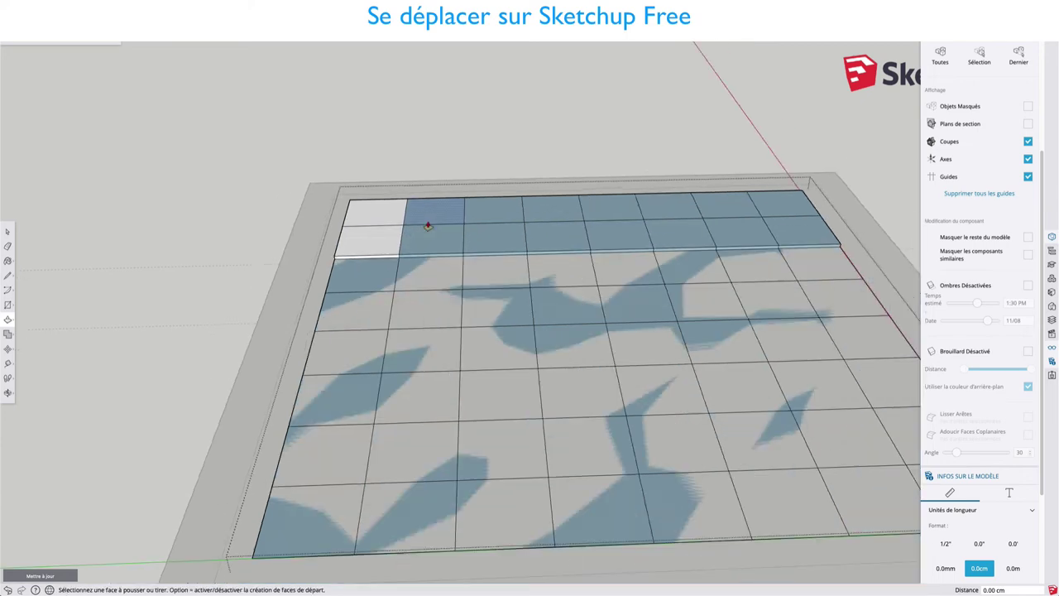
pyautogui.scroll(-2, 435, 234)
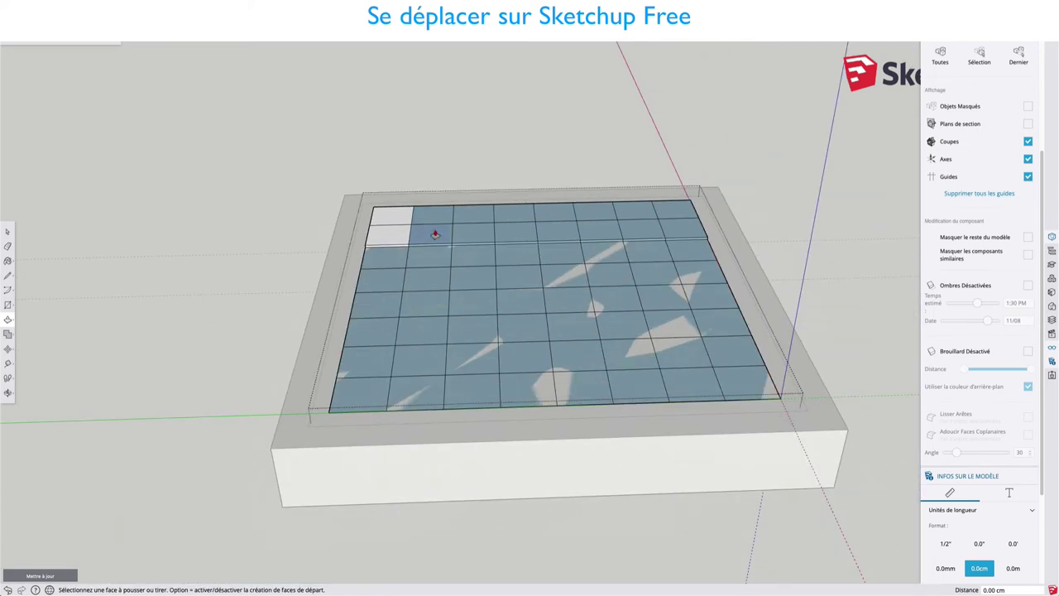
pyautogui.doubleClick(357, 396)
pyautogui.doubleClick(370, 333)
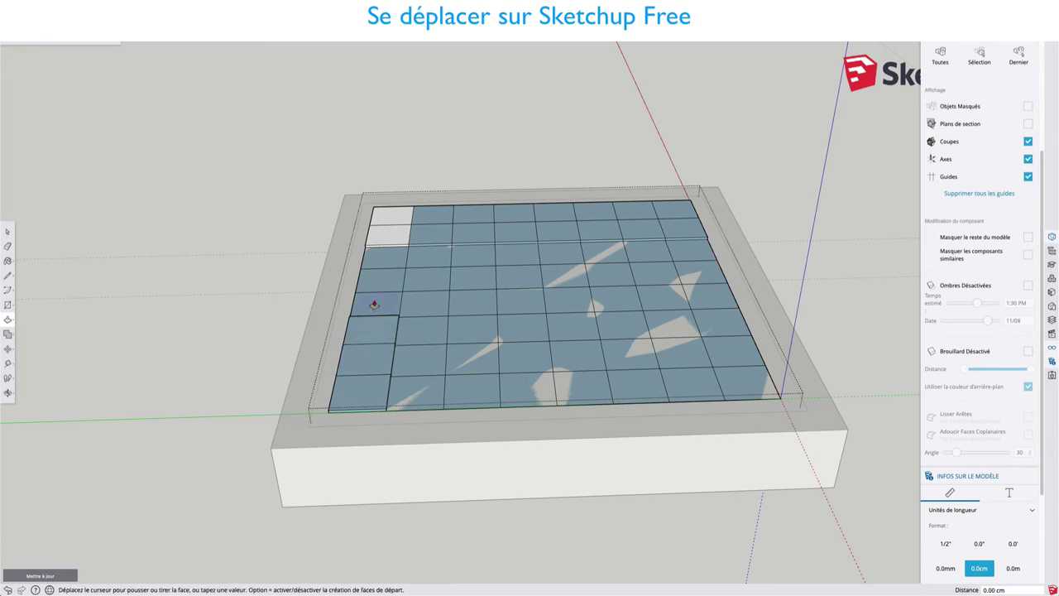
pyautogui.doubleClick(372, 302)
pyautogui.doubleClick(373, 281)
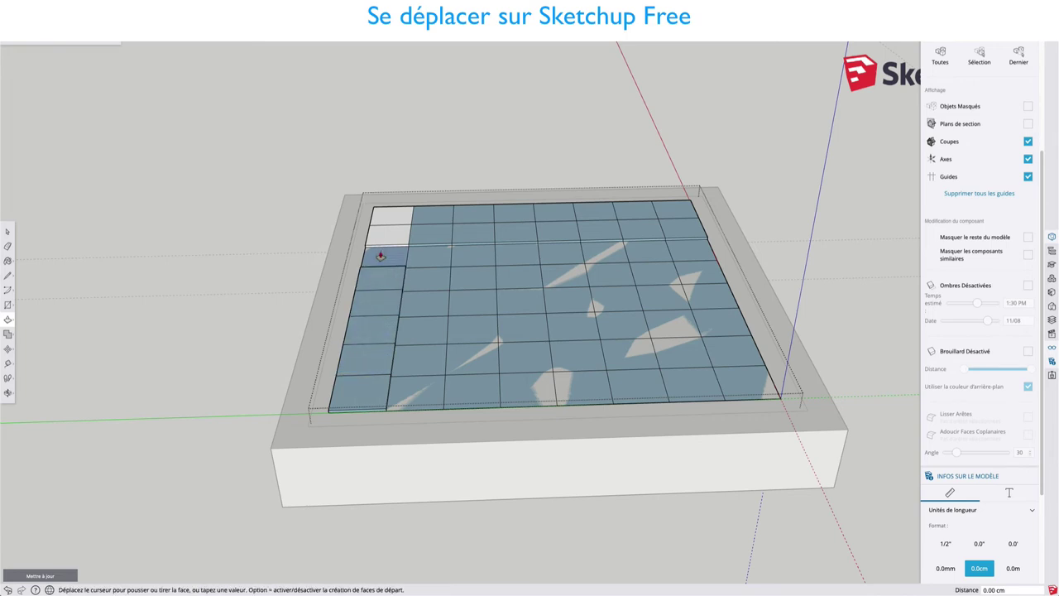
pyautogui.doubleClick(379, 256)
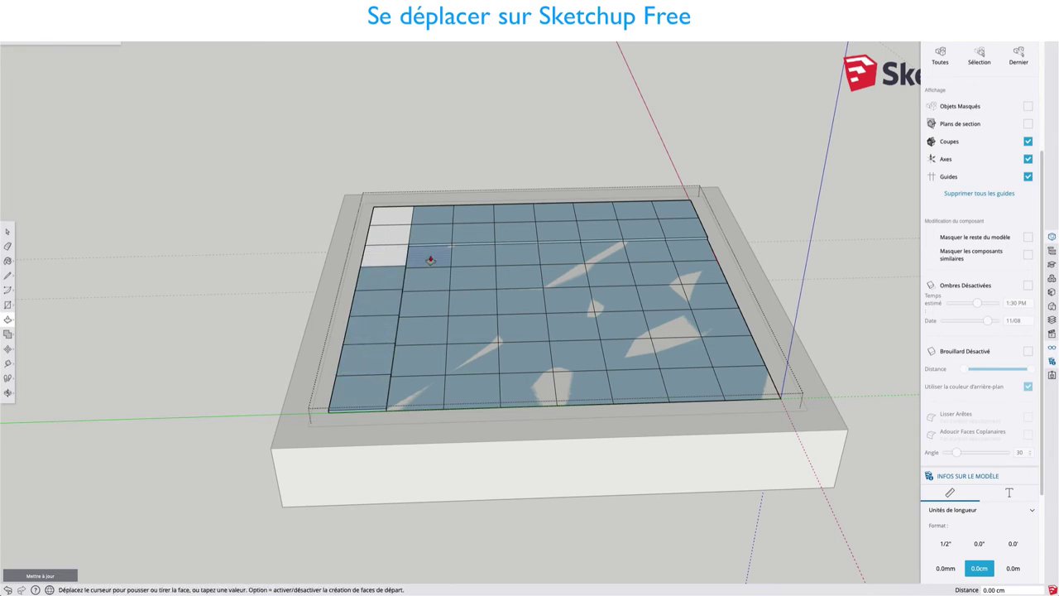
pyautogui.doubleClick(503, 258)
pyautogui.doubleClick(562, 256)
pyautogui.doubleClick(604, 255)
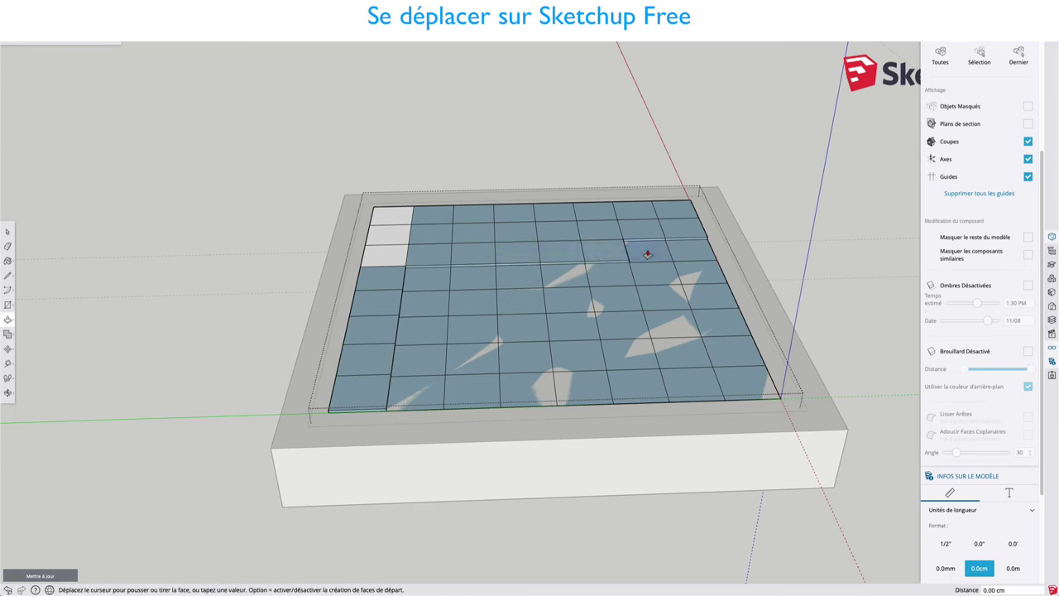
pyautogui.doubleClick(647, 254)
pyautogui.doubleClick(691, 253)
# Raise the bottom two rows of squares to the same 0.20 cm level
pyautogui.doubleClick(730, 387)
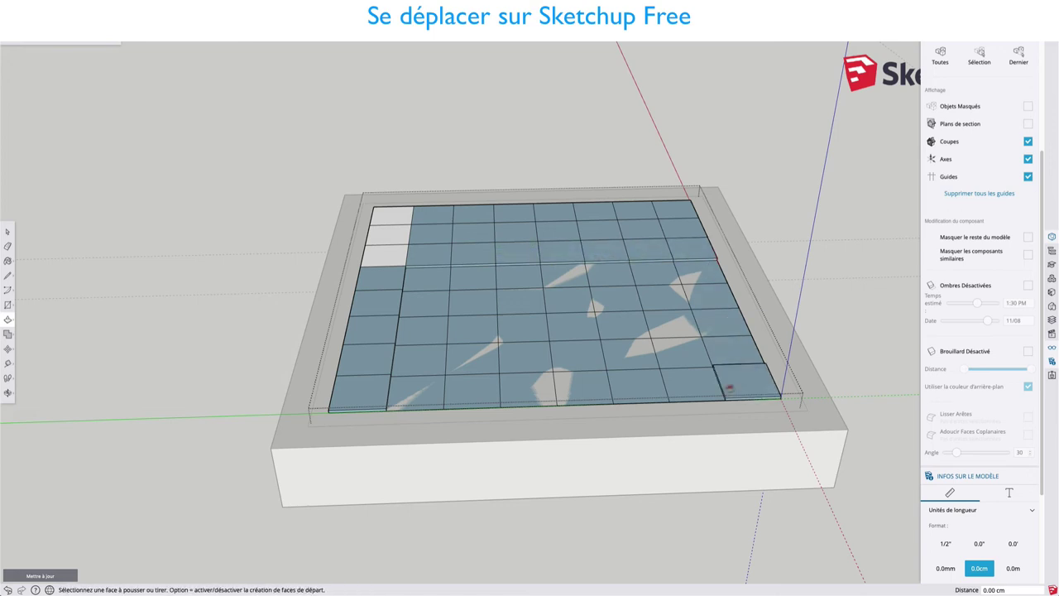
pyautogui.doubleClick(678, 386)
pyautogui.doubleClick(643, 385)
pyautogui.doubleClick(574, 381)
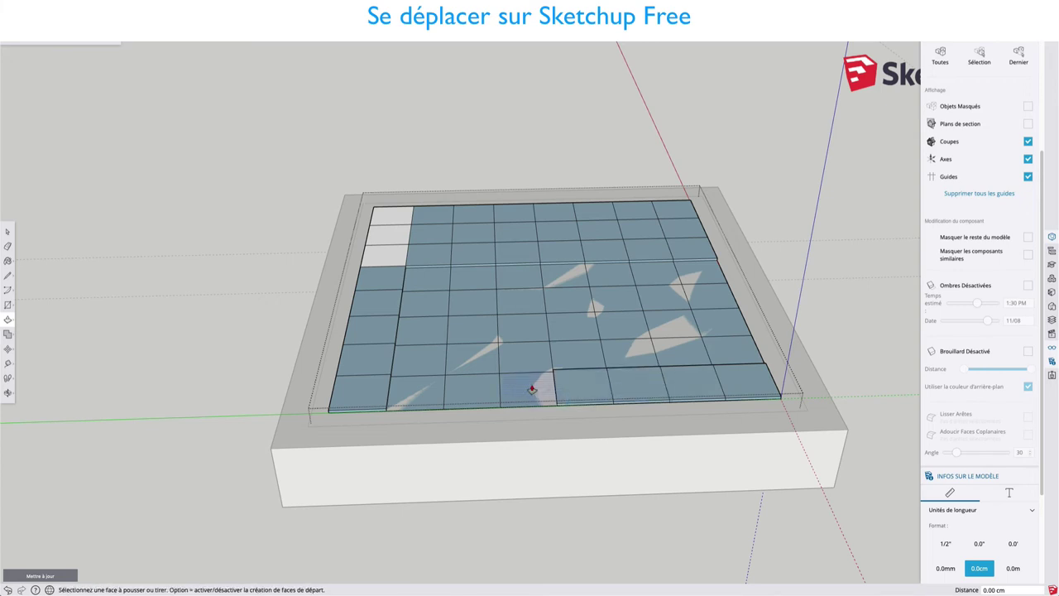
pyautogui.doubleClick(532, 390)
pyautogui.doubleClick(457, 390)
pyautogui.doubleClick(417, 389)
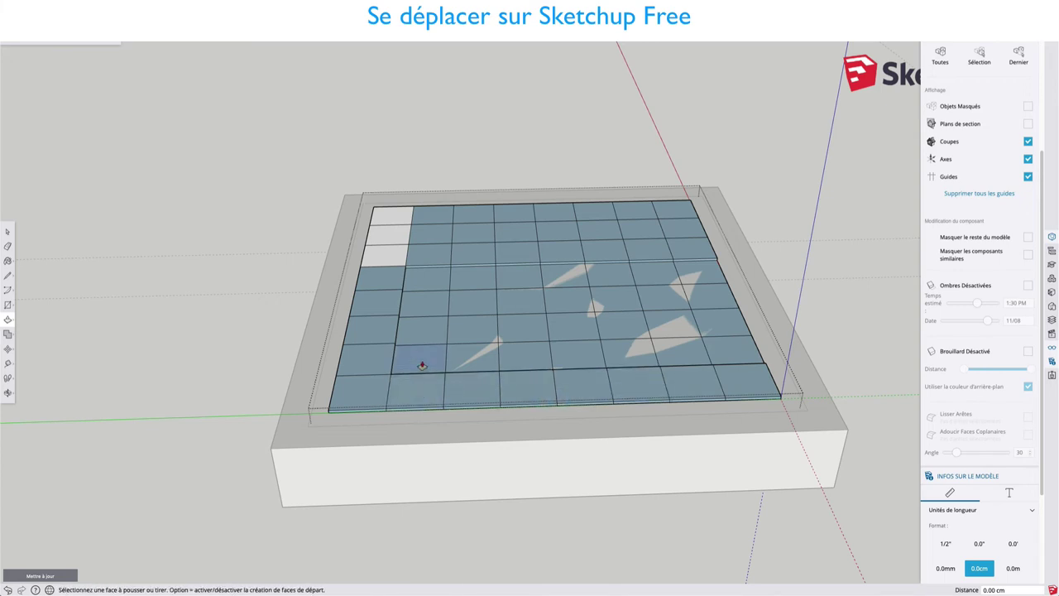
pyautogui.doubleClick(422, 359)
pyautogui.doubleClick(464, 362)
pyautogui.doubleClick(521, 361)
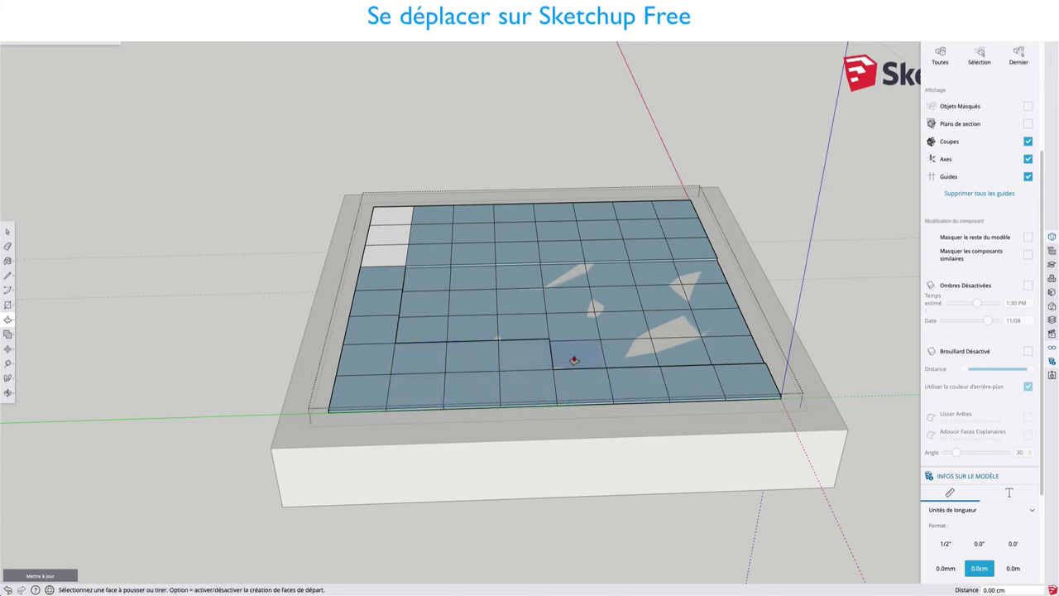
pyautogui.doubleClick(575, 360)
pyautogui.doubleClick(630, 358)
pyautogui.doubleClick(682, 351)
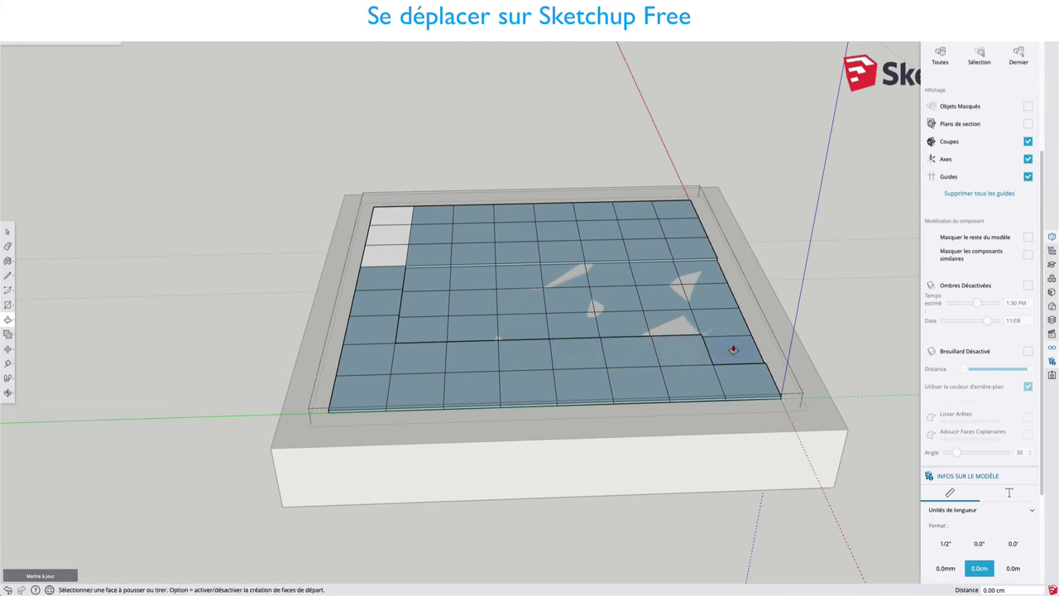
pyautogui.doubleClick(732, 350)
# Raise the remaining sunken middle cells flush with the floor and return to the Select tool
pyautogui.doubleClick(434, 282)
pyautogui.doubleClick(428, 303)
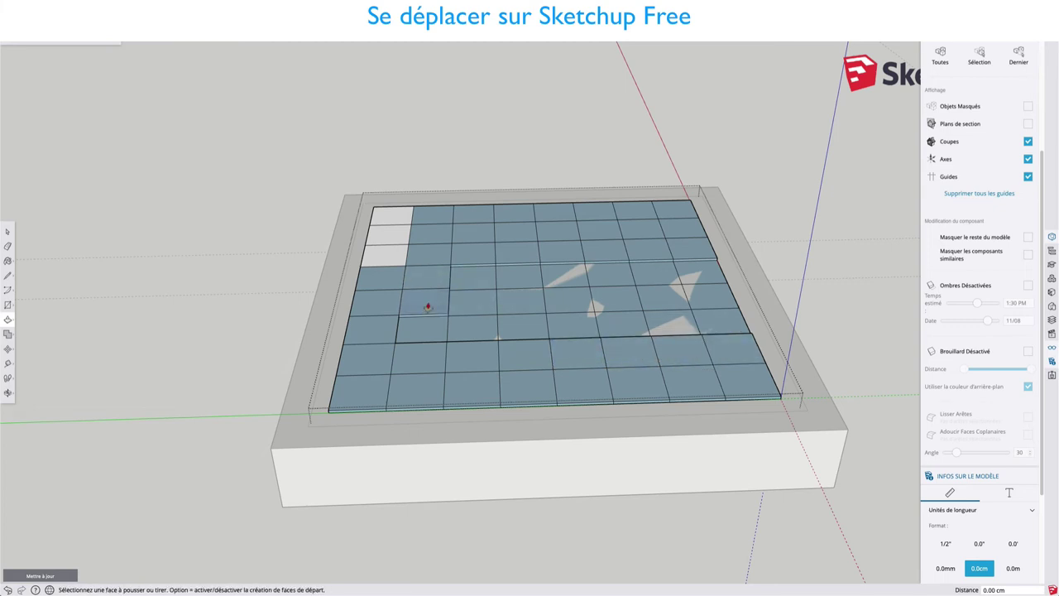
pyautogui.doubleClick(423, 327)
pyautogui.doubleClick(467, 330)
pyautogui.doubleClick(473, 302)
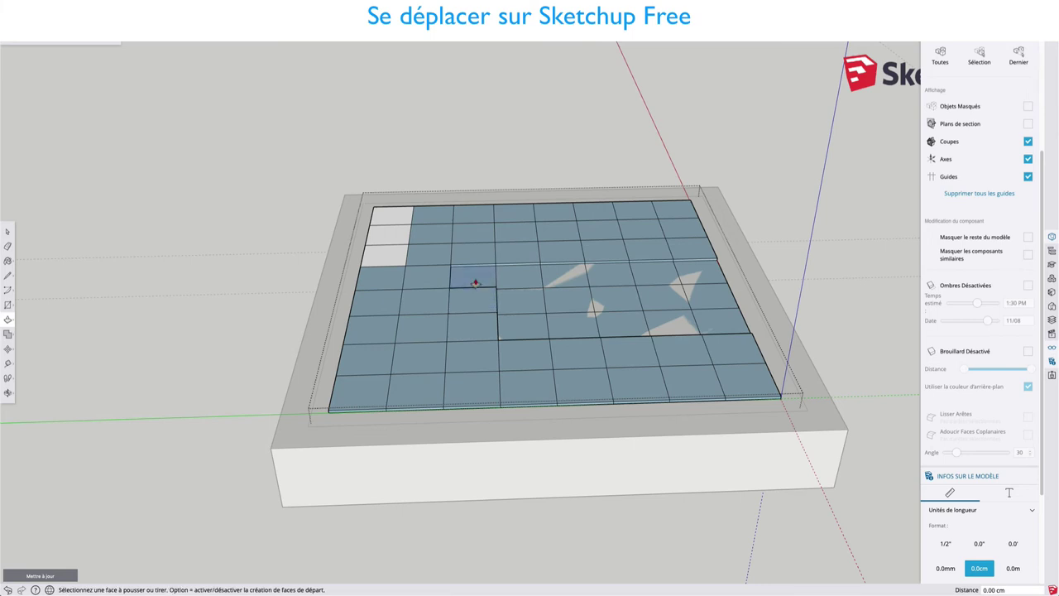
pyautogui.doubleClick(488, 278)
pyautogui.doubleClick(516, 283)
pyautogui.doubleClick(519, 300)
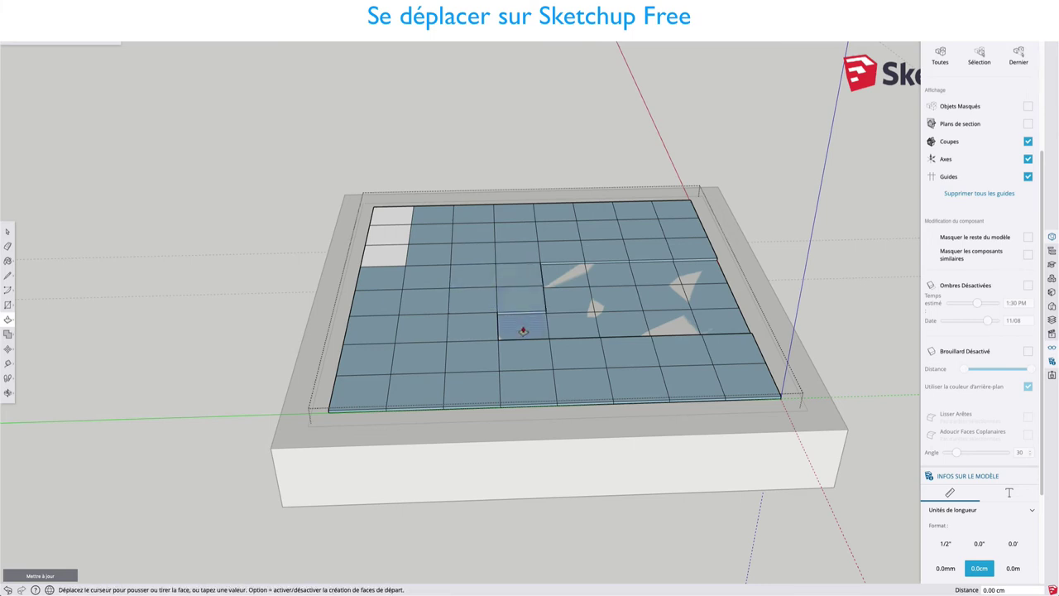
pyautogui.doubleClick(524, 328)
pyautogui.doubleClick(570, 323)
pyautogui.doubleClick(571, 300)
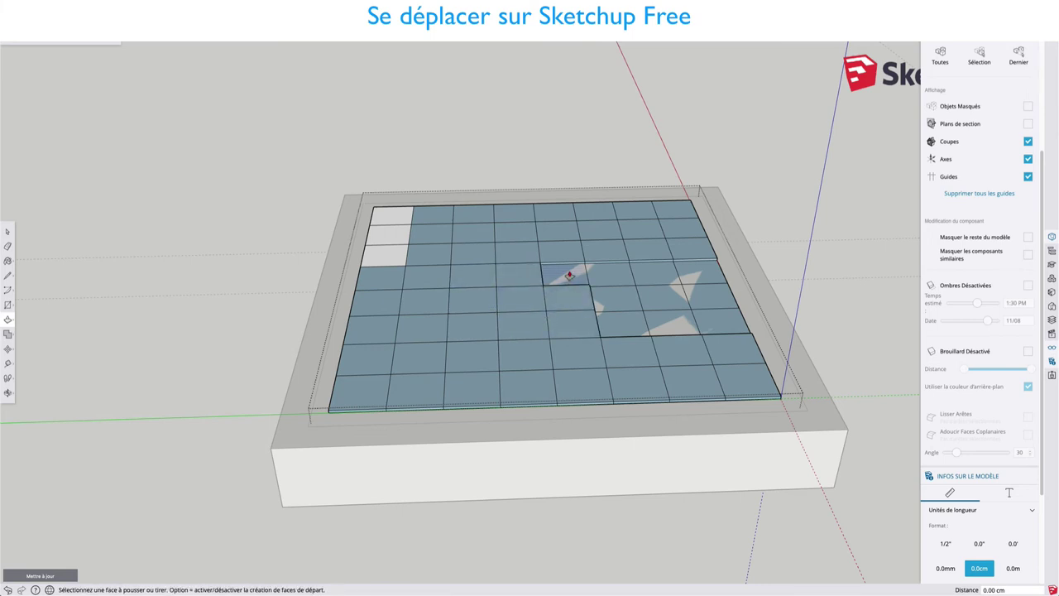
pyautogui.doubleClick(574, 274)
pyautogui.doubleClick(613, 298)
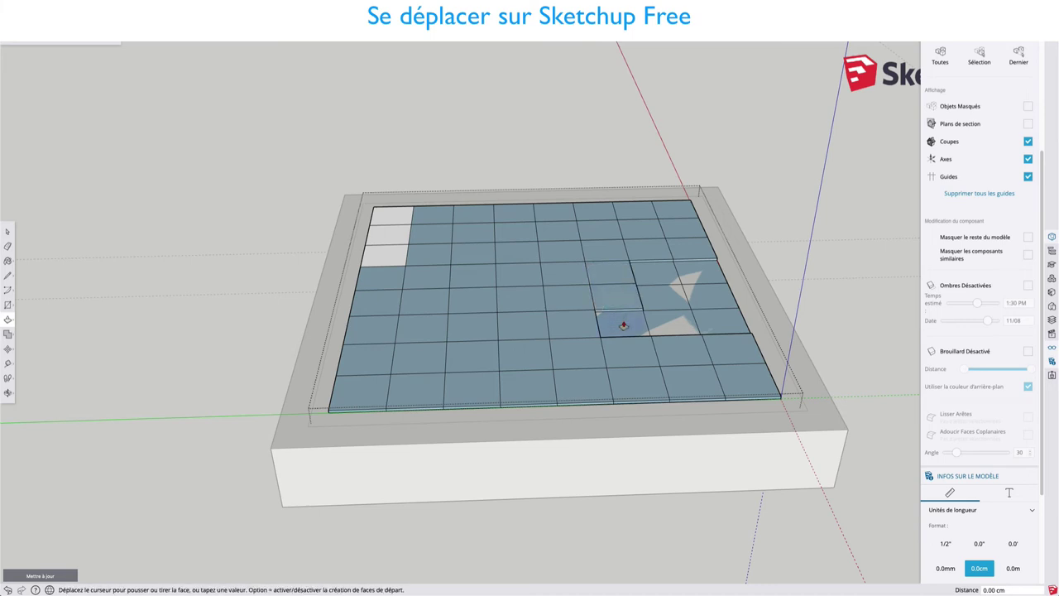
pyautogui.doubleClick(620, 323)
pyautogui.doubleClick(670, 323)
pyautogui.doubleClick(716, 318)
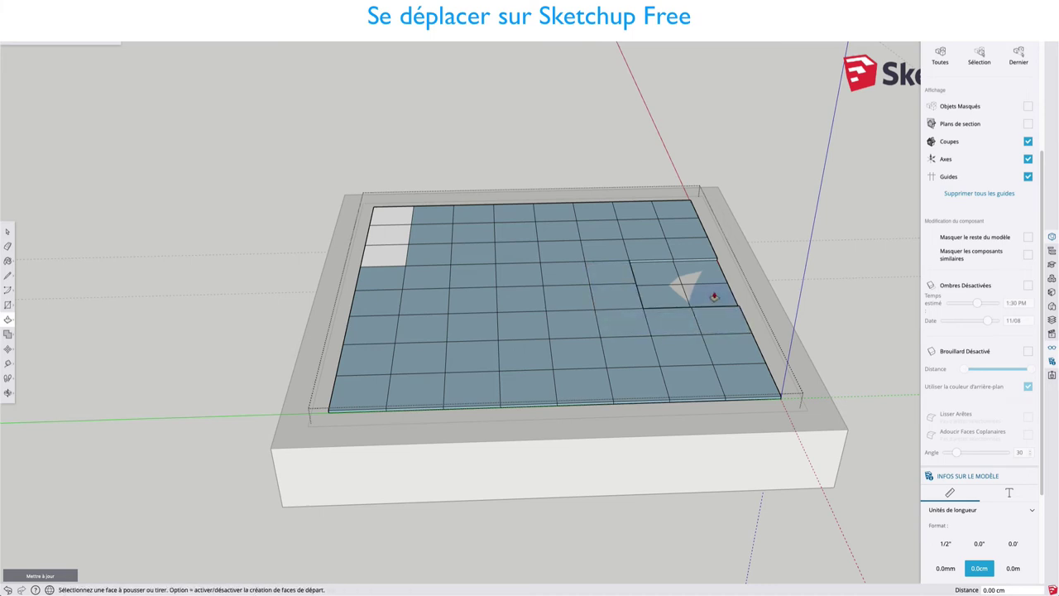
pyautogui.doubleClick(701, 295)
pyautogui.doubleClick(660, 295)
pyautogui.doubleClick(654, 271)
pyautogui.doubleClick(693, 275)
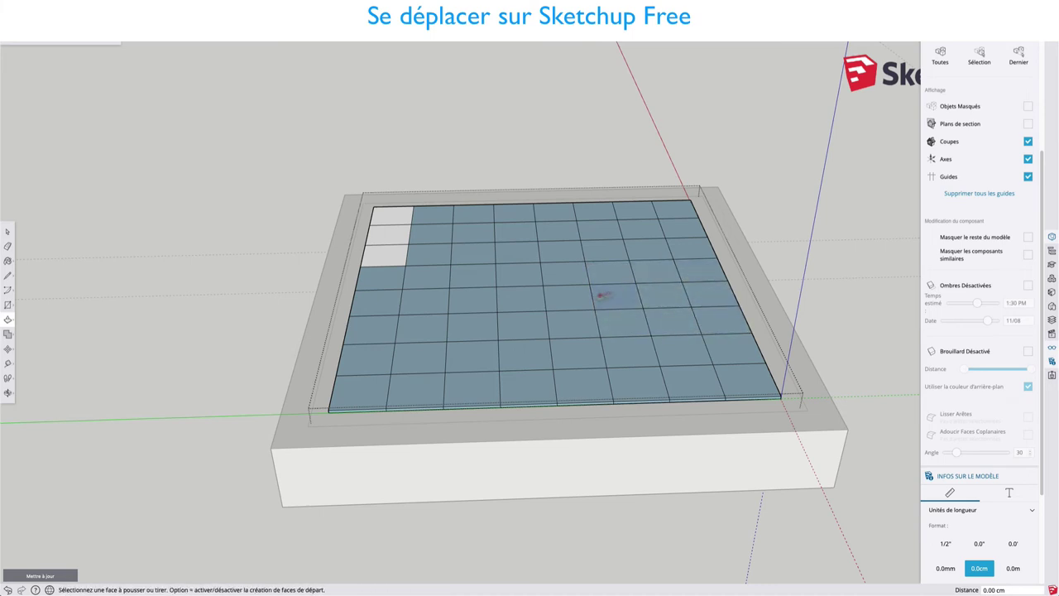
pyautogui.press('space')
# Reverse the grid's faces inside the floor group, plus the leftover top-left cells, so all face front
pyautogui.click(707, 171)
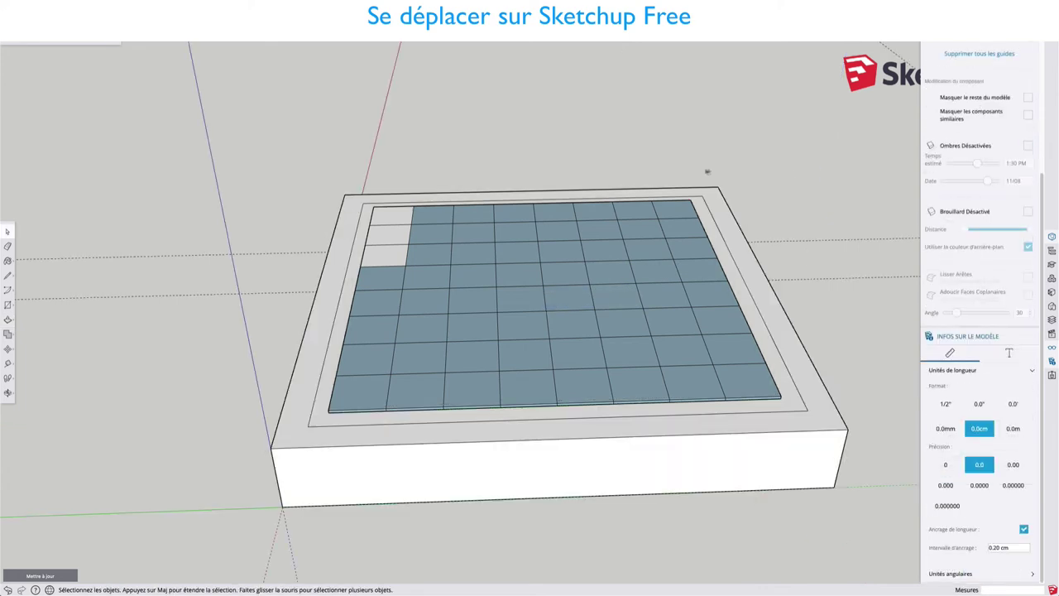
pyautogui.doubleClick(539, 281)
pyautogui.moveTo(252, 146)
pyautogui.mouseDown()
pyautogui.moveTo(604, 428)
pyautogui.moveTo(812, 458)
pyautogui.mouseUp()
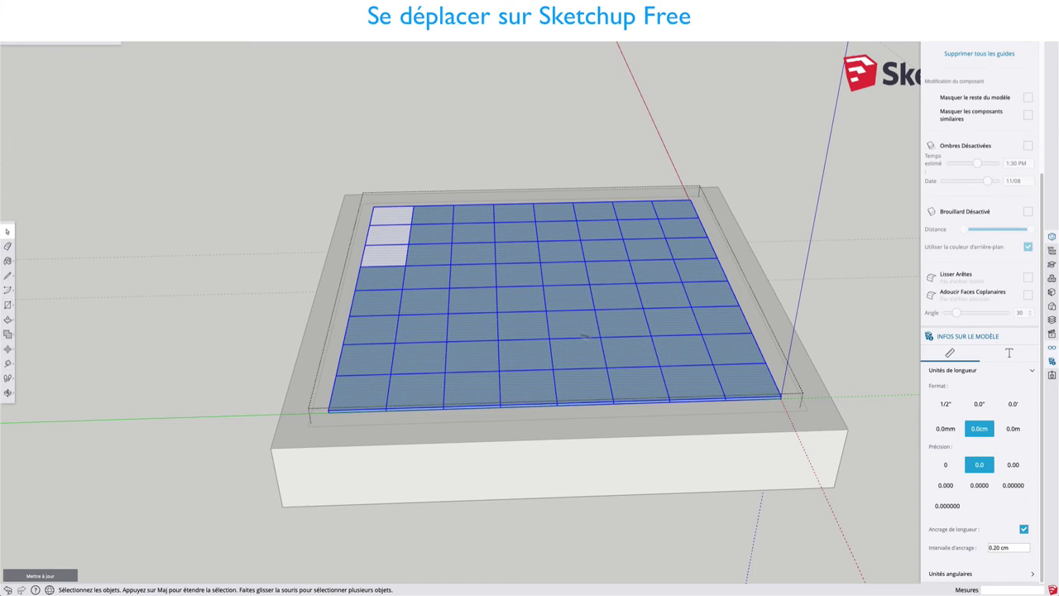
pyautogui.rightClick(508, 323)
pyautogui.click(535, 445)
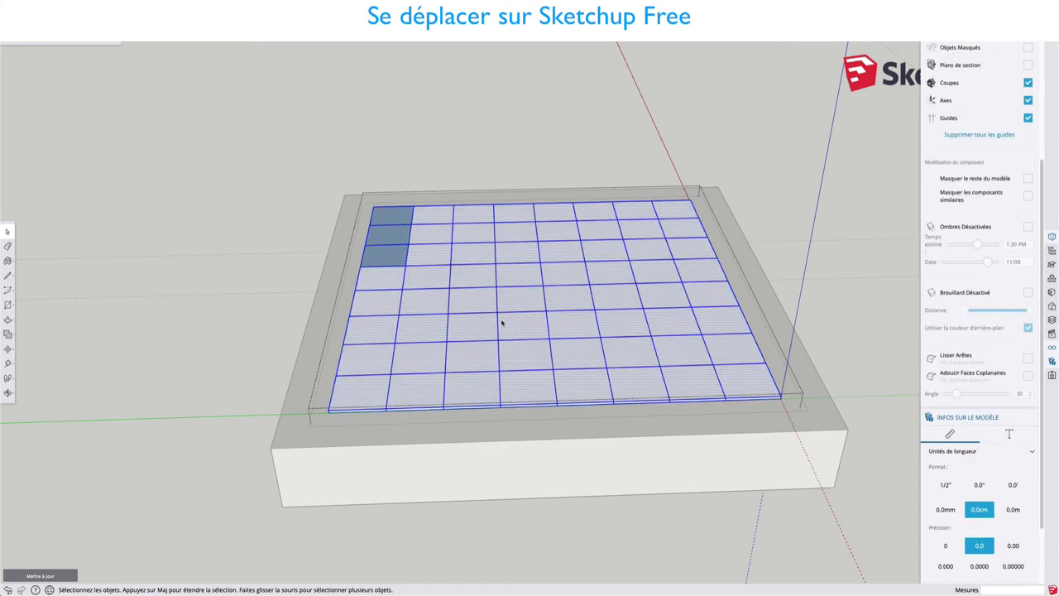
pyautogui.click(284, 186)
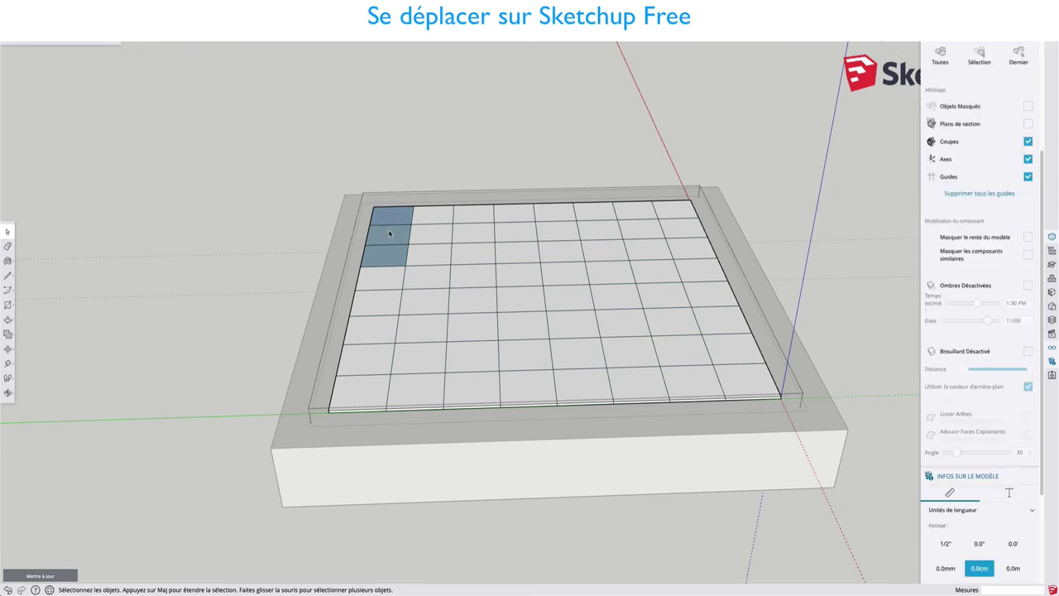
pyautogui.rightClick(389, 252)
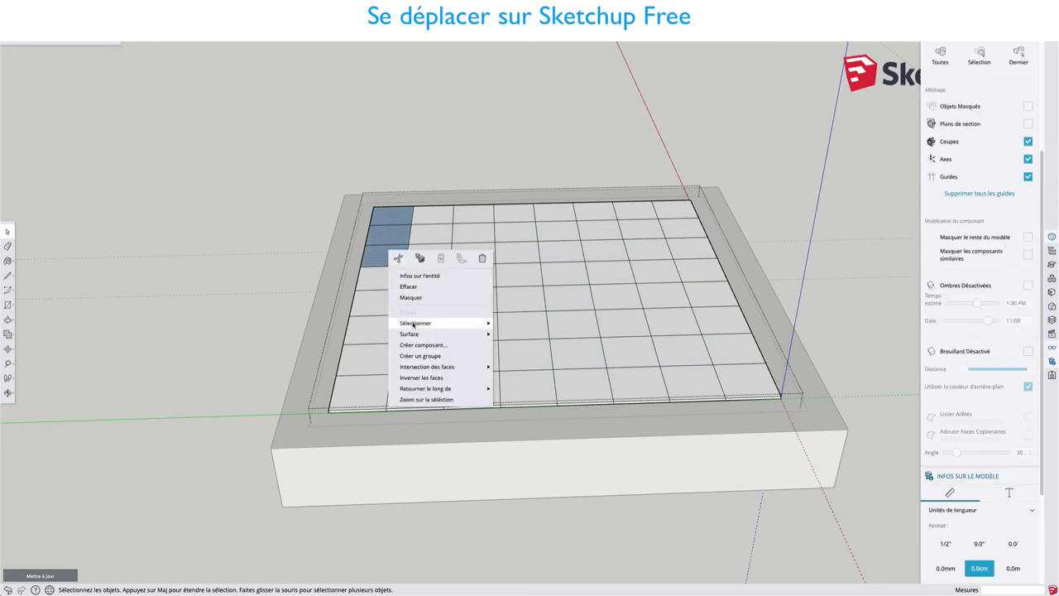
pyautogui.click(424, 379)
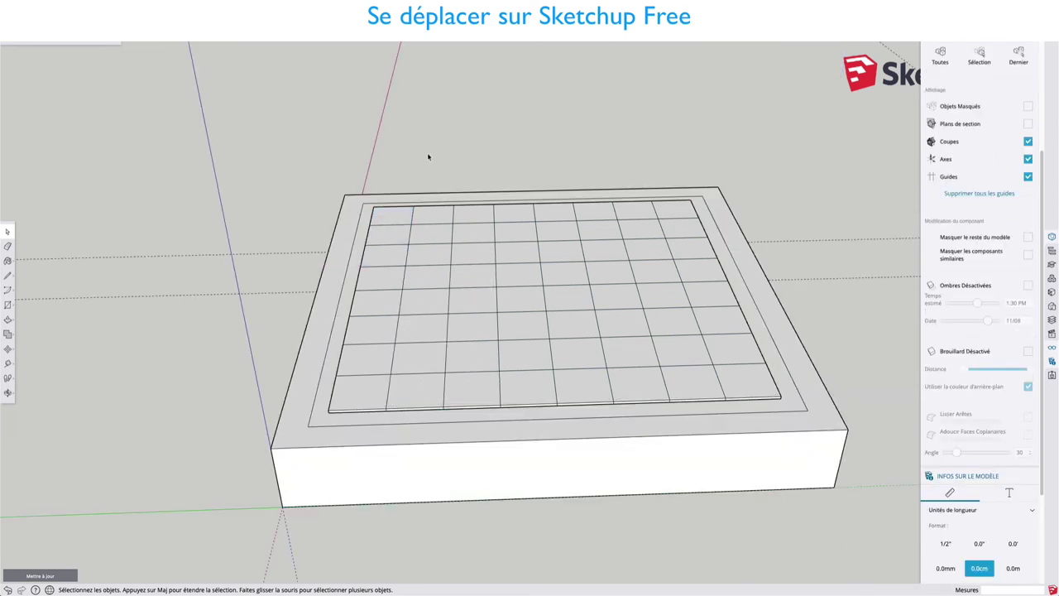
# Enter the grid component for editing and activate the Paint Bucket with its Materials palette
pyautogui.scroll(3, 462, 227)
pyautogui.scroll(1, 461, 227)
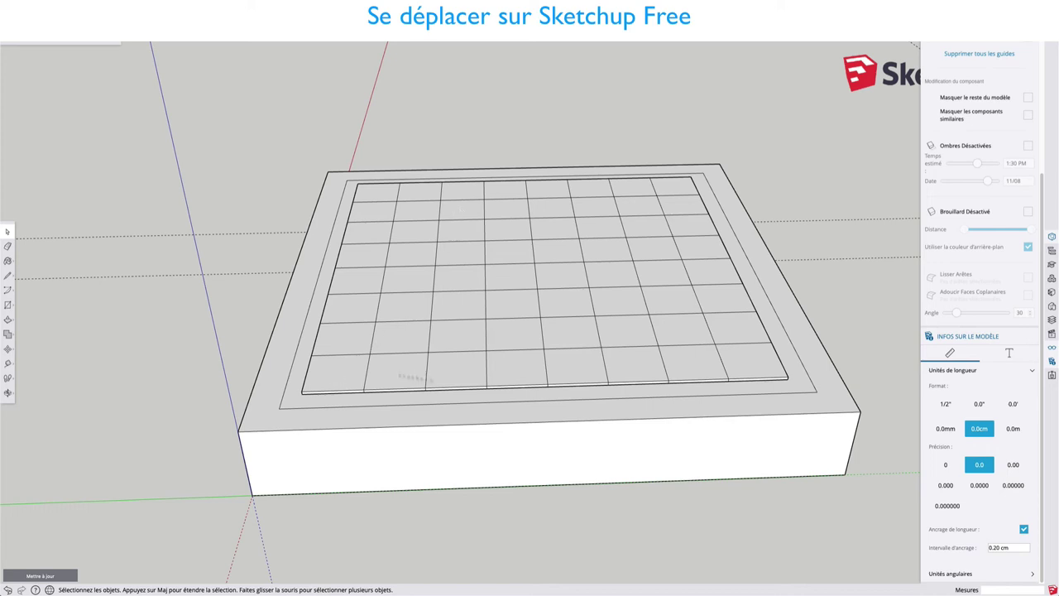
pyautogui.doubleClick(330, 377)
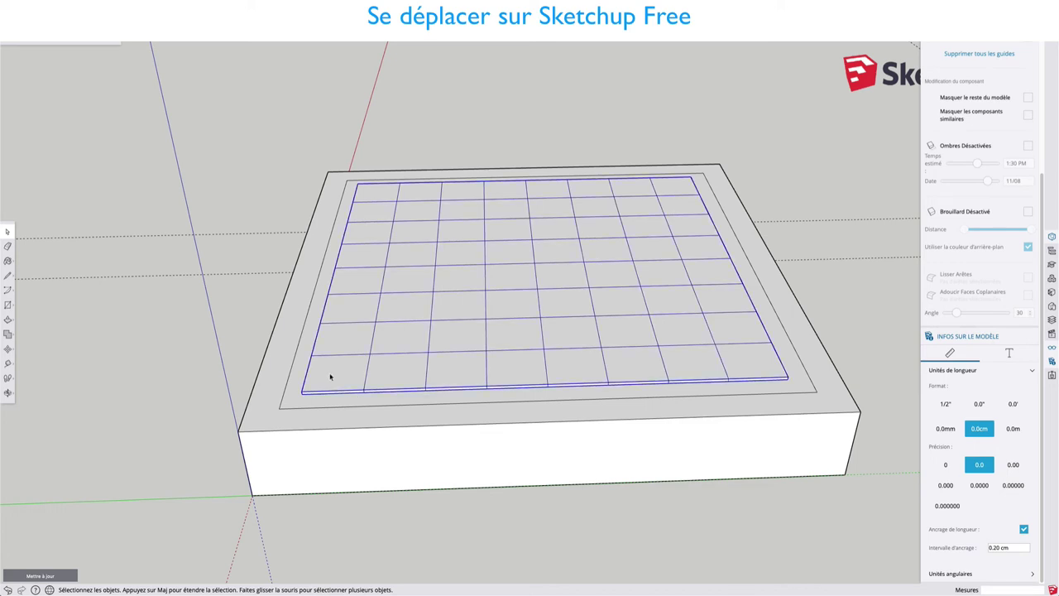
pyautogui.click(237, 383)
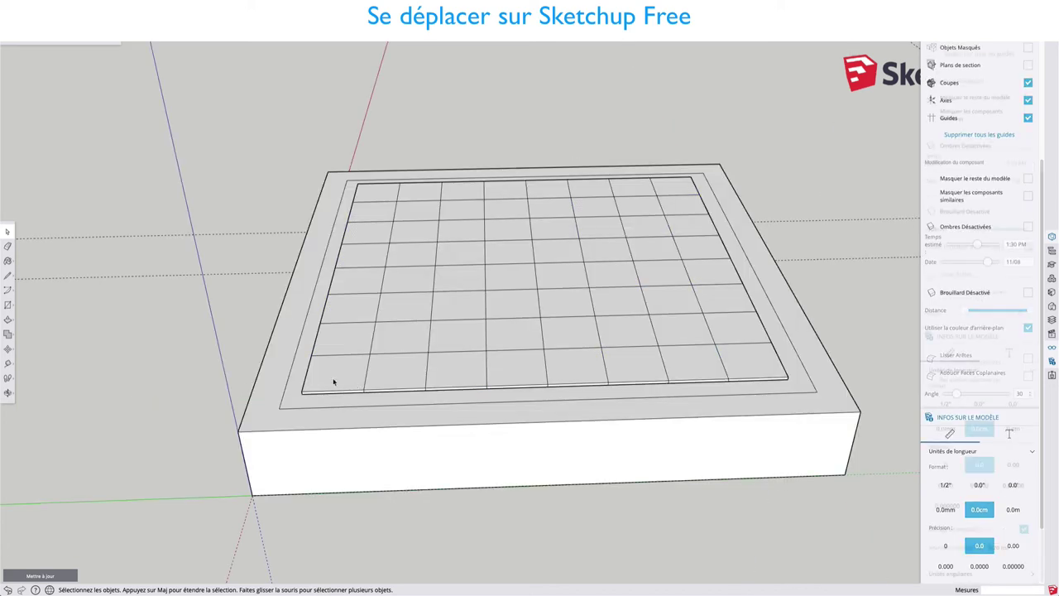
pyautogui.doubleClick(334, 380)
pyautogui.press('b')
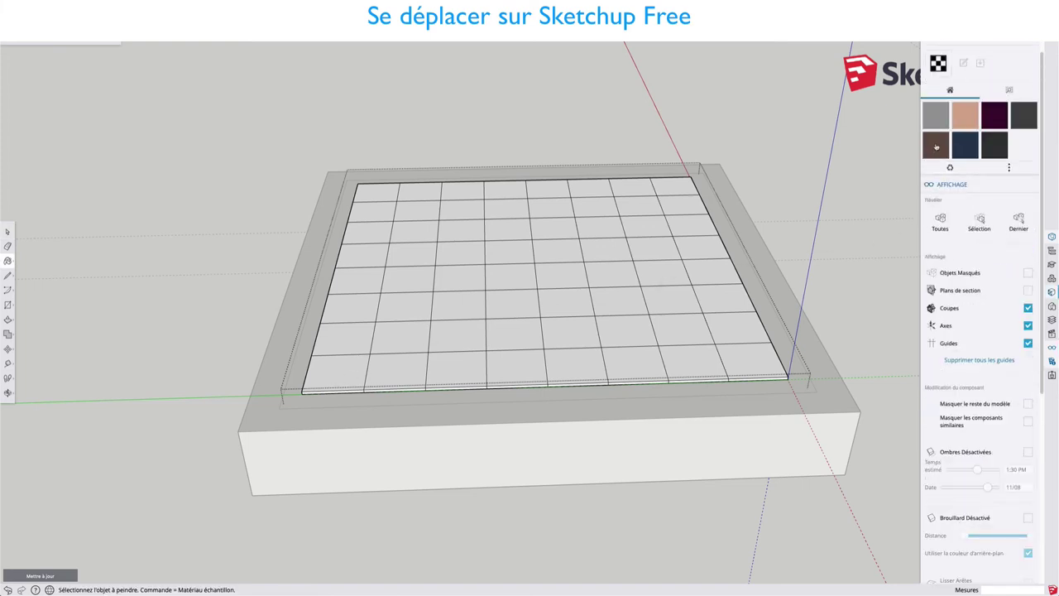
# Choose the dark brown material and paint alternating squares of the bottom two rows
pyautogui.click(936, 146)
pyautogui.click(349, 364)
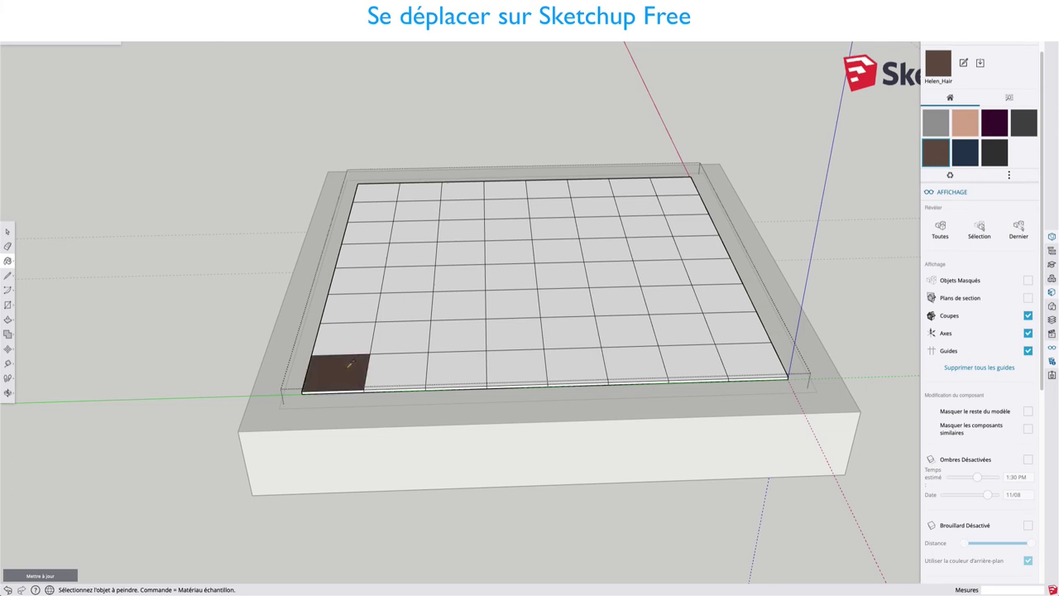
pyautogui.click(461, 368)
pyautogui.click(571, 365)
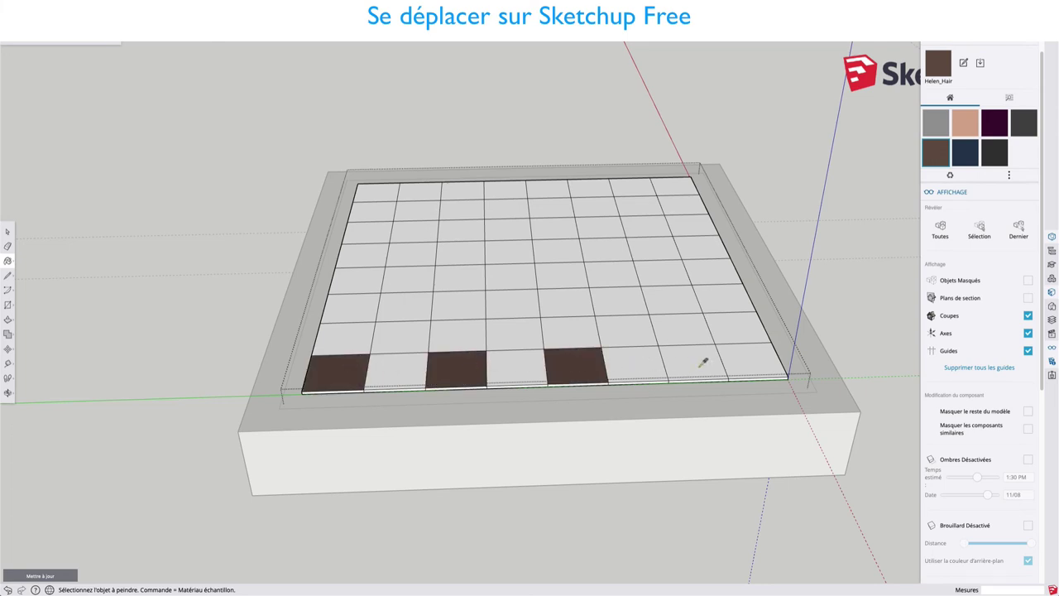
pyautogui.click(703, 362)
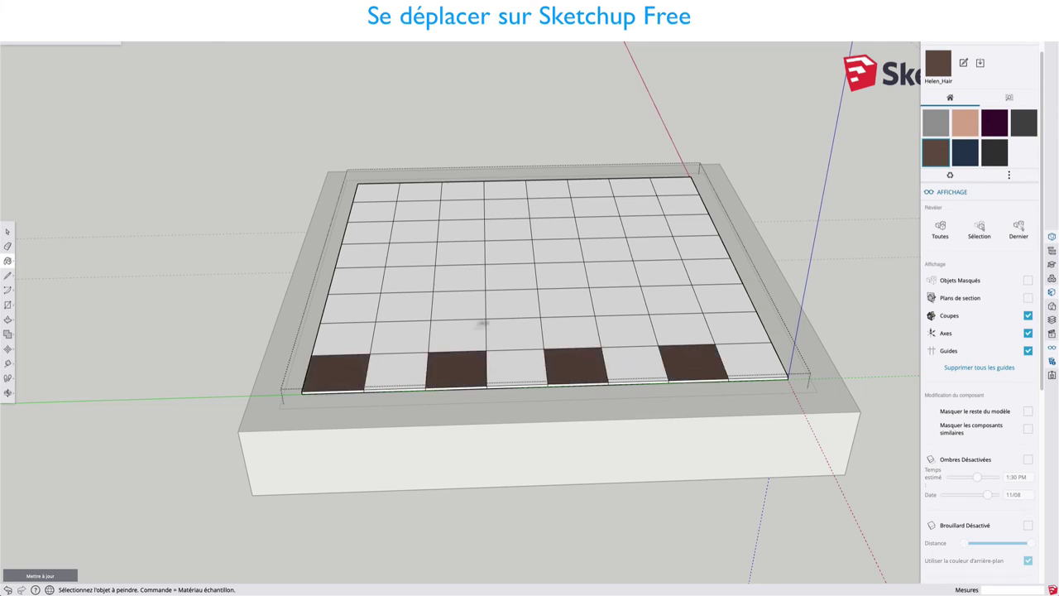
pyautogui.click(420, 327)
pyautogui.click(517, 328)
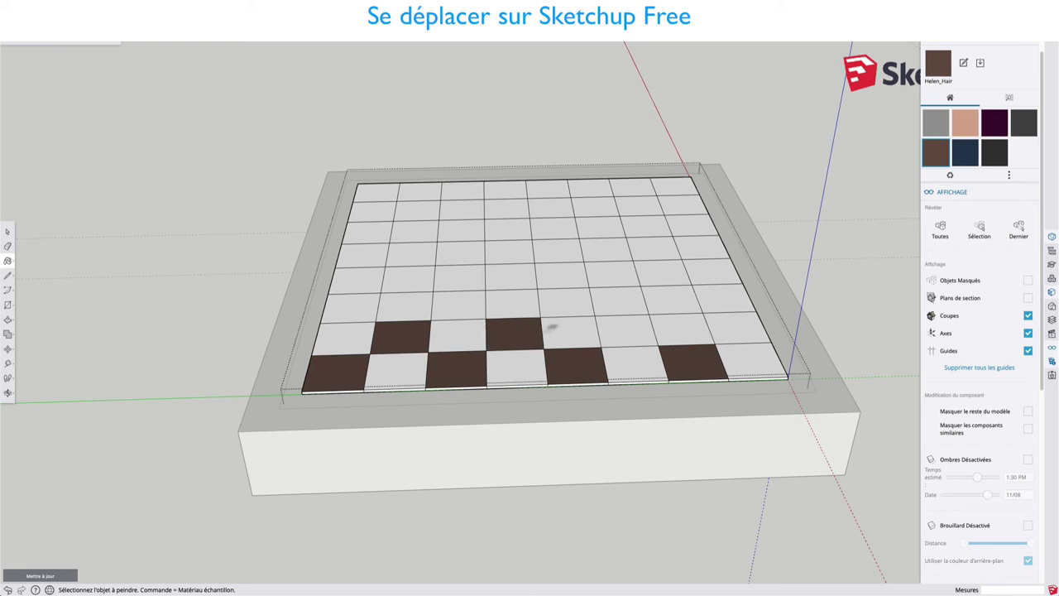
pyautogui.click(637, 330)
pyautogui.click(732, 322)
# Paint alternating squares of the third, fourth and fifth rows dark brown
pyautogui.click(366, 303)
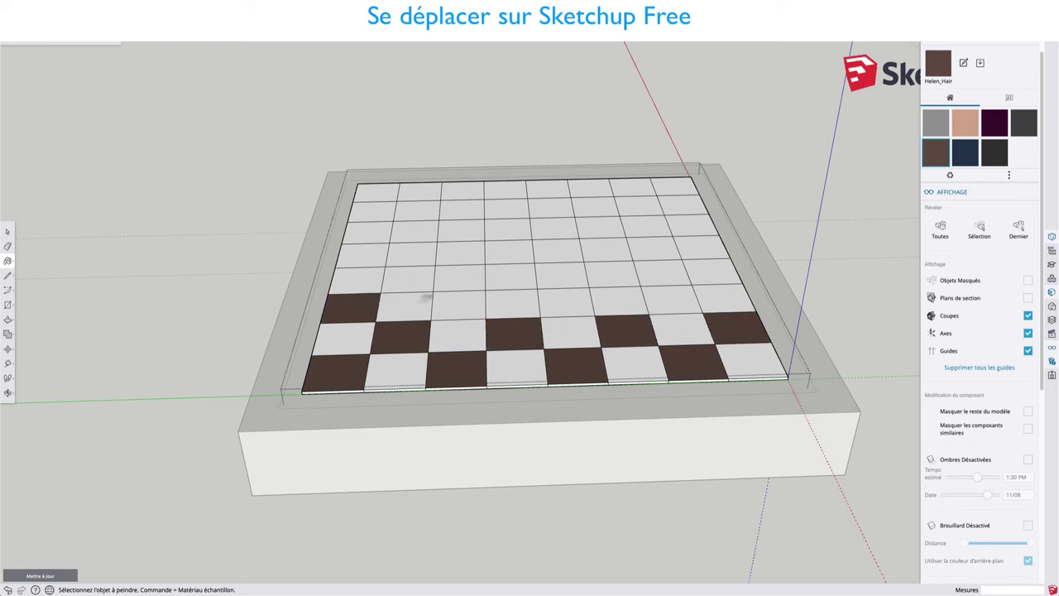
pyautogui.click(485, 300)
pyautogui.click(570, 297)
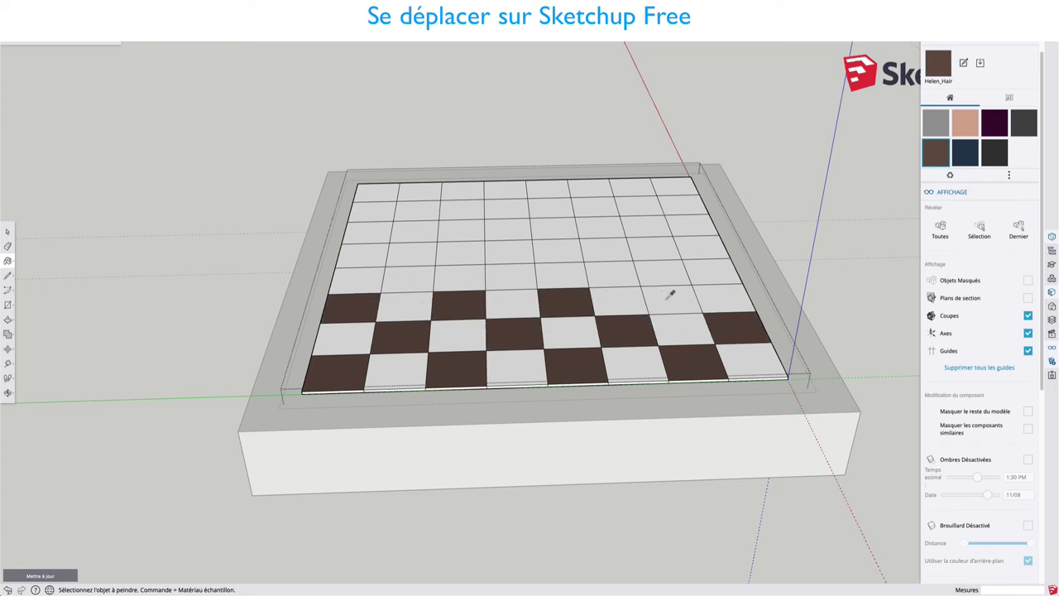
pyautogui.click(670, 296)
pyautogui.click(415, 273)
pyautogui.click(517, 273)
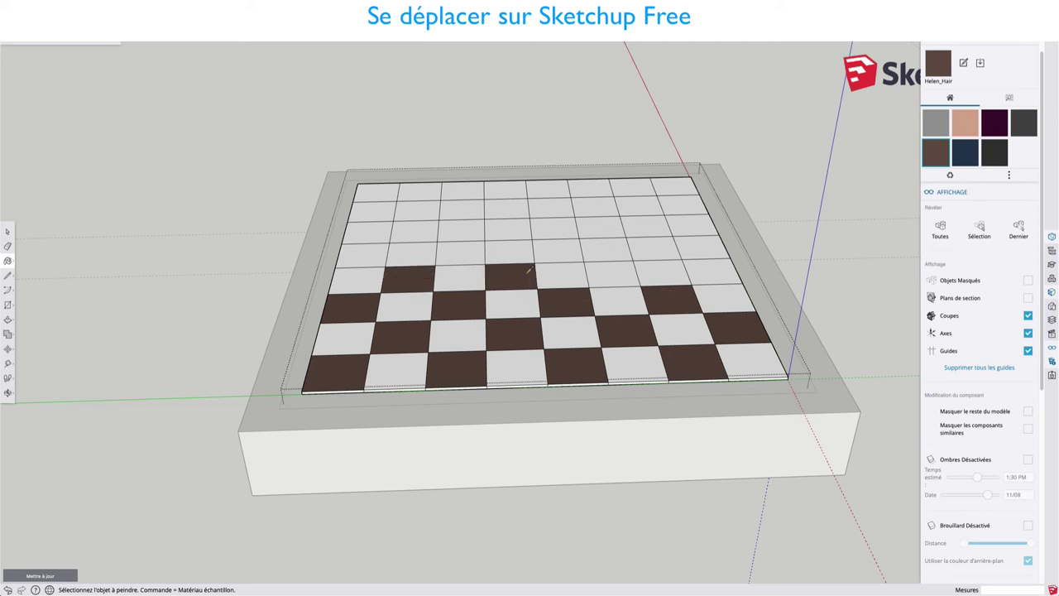
pyautogui.click(610, 271)
pyautogui.click(716, 270)
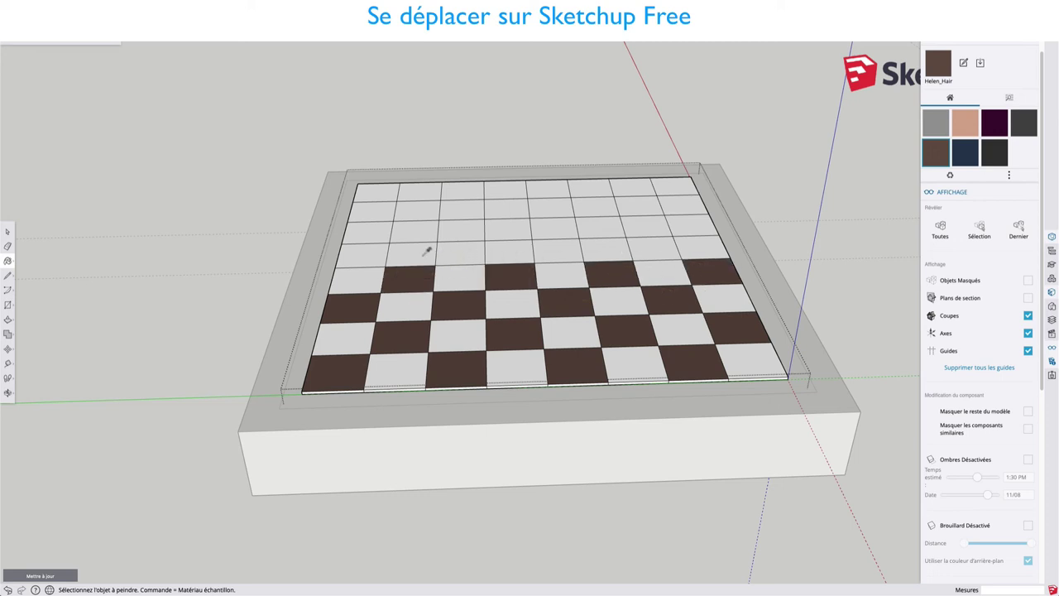
pyautogui.click(373, 251)
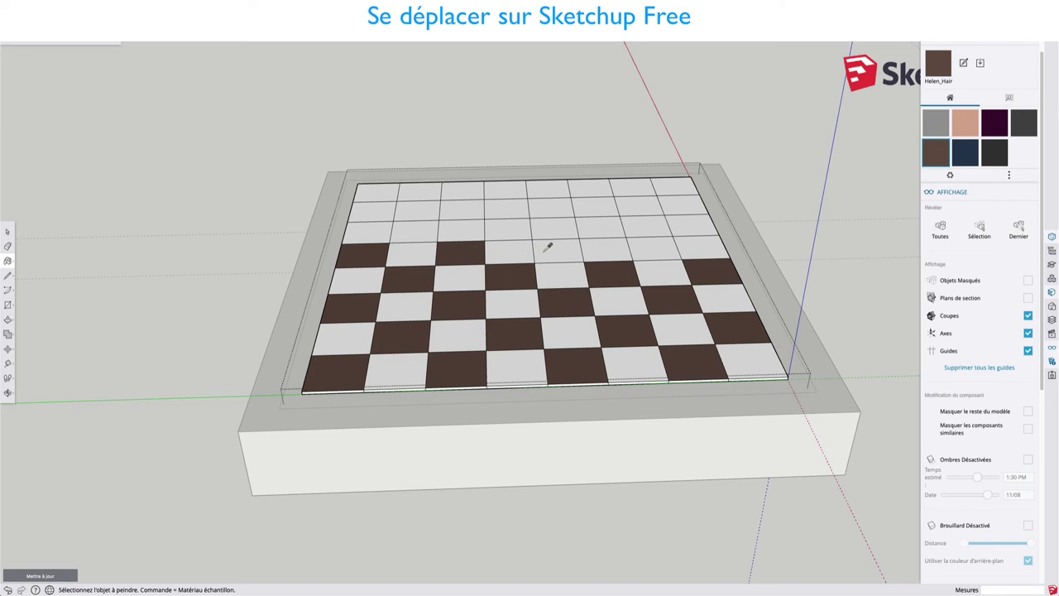
pyautogui.click(549, 244)
pyautogui.click(644, 241)
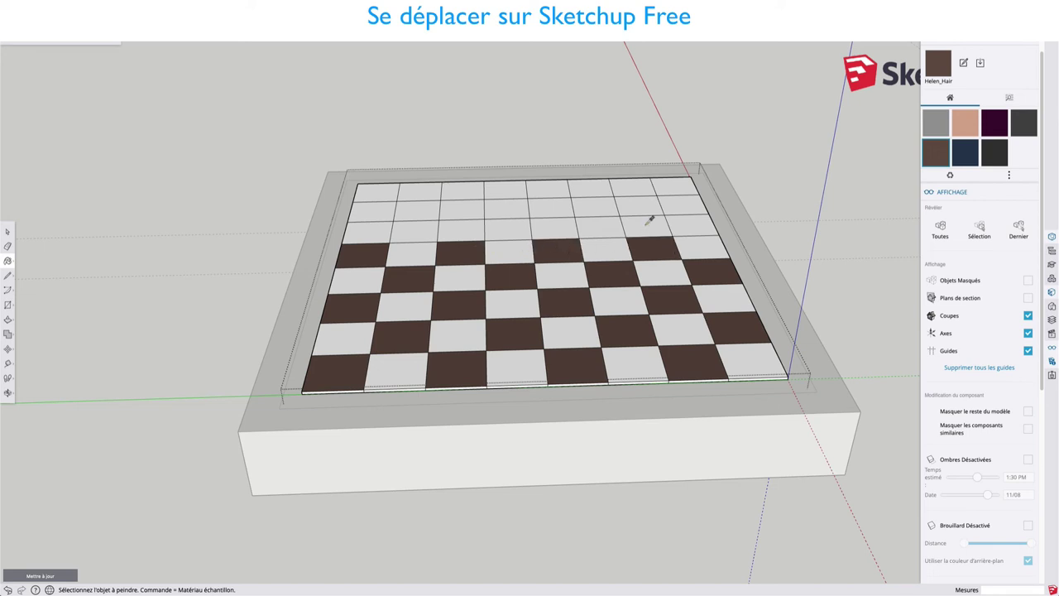
# Paint alternating squares of the sixth, seventh and top rows dark brown
pyautogui.click(690, 224)
pyautogui.click(601, 225)
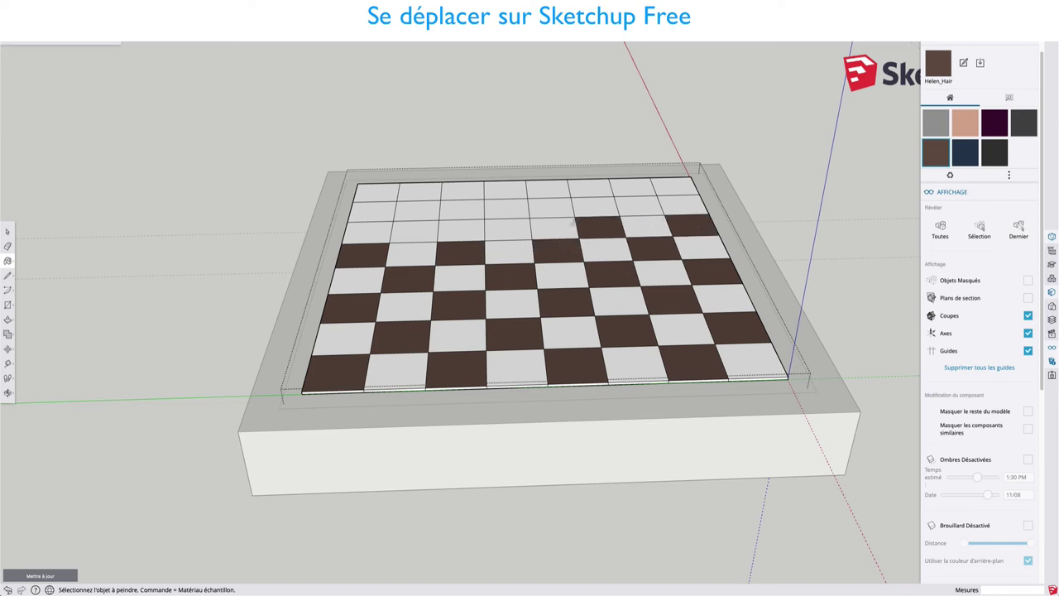
pyautogui.click(508, 221)
pyautogui.click(420, 229)
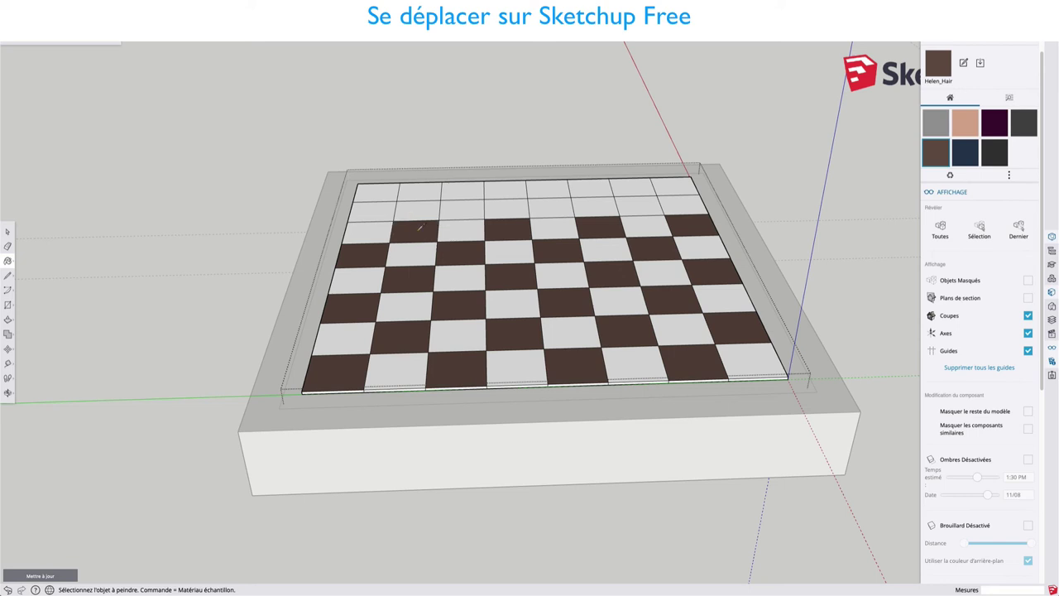
pyautogui.click(375, 210)
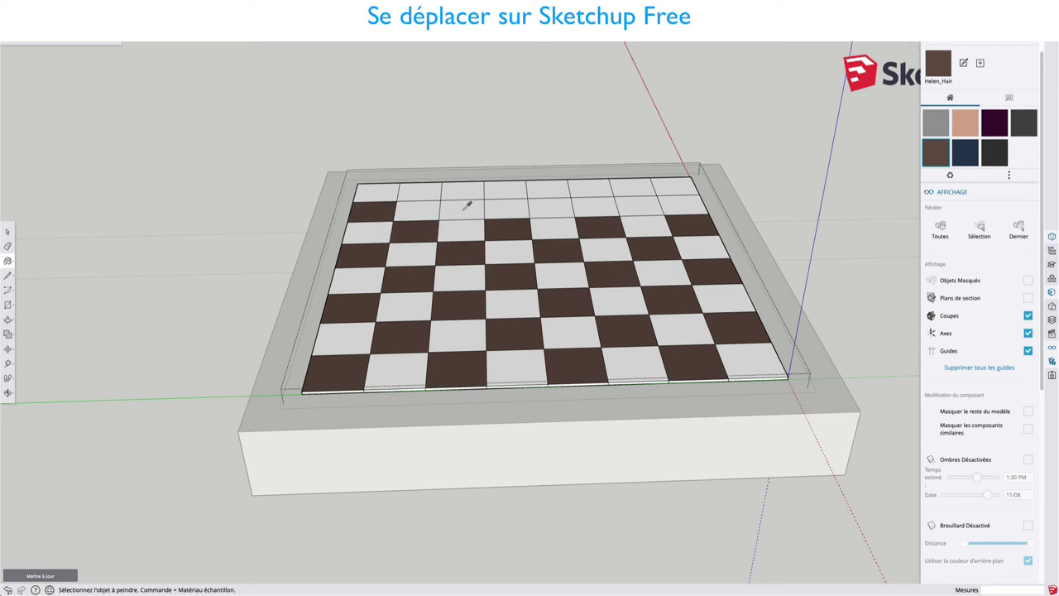
pyautogui.click(465, 207)
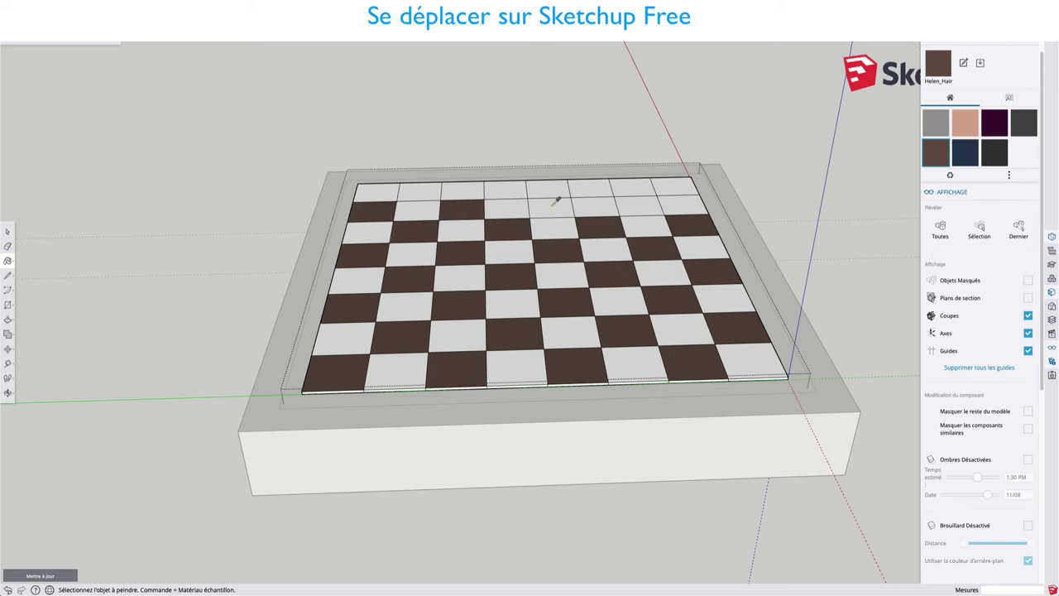
pyautogui.click(554, 202)
pyautogui.click(641, 200)
pyautogui.click(671, 184)
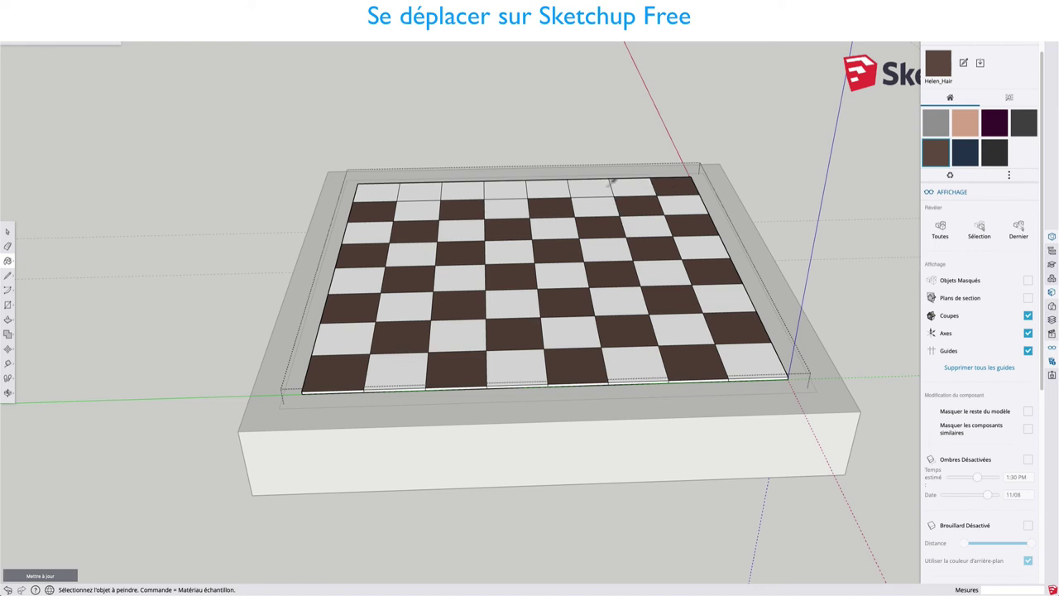
pyautogui.click(589, 184)
pyautogui.click(501, 182)
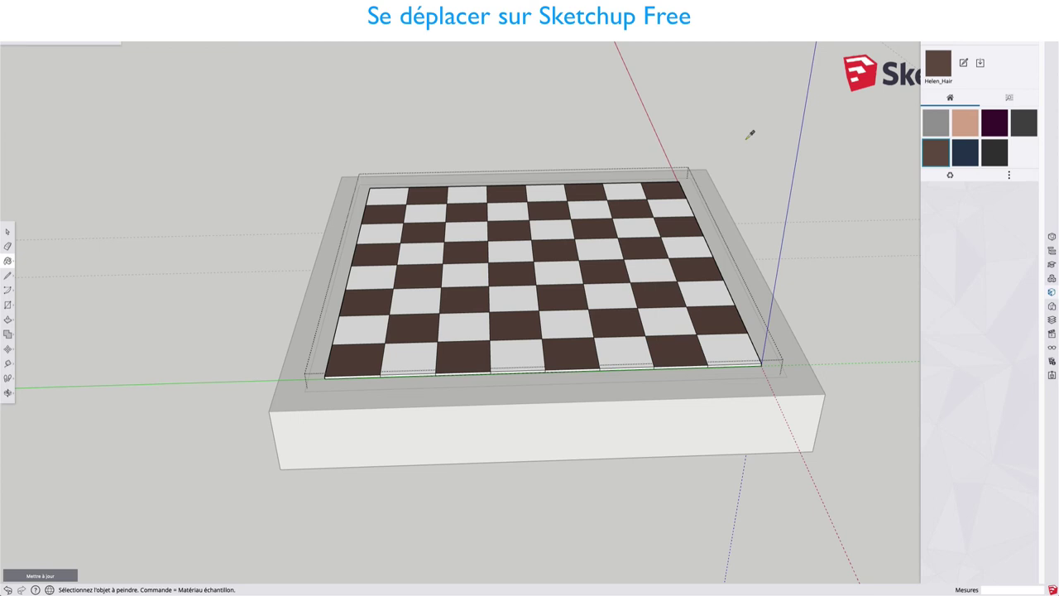
pyautogui.moveTo(50, 36)
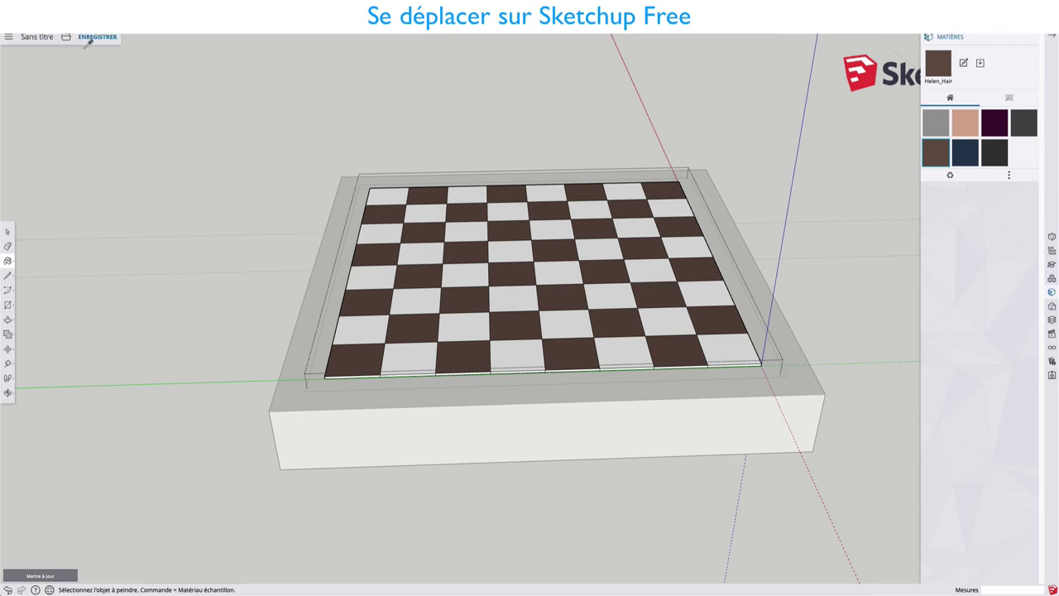
# Save the model as jeu_de_dame00 in the Projets > SketchUp > Objets folder
pyautogui.click(91, 37)
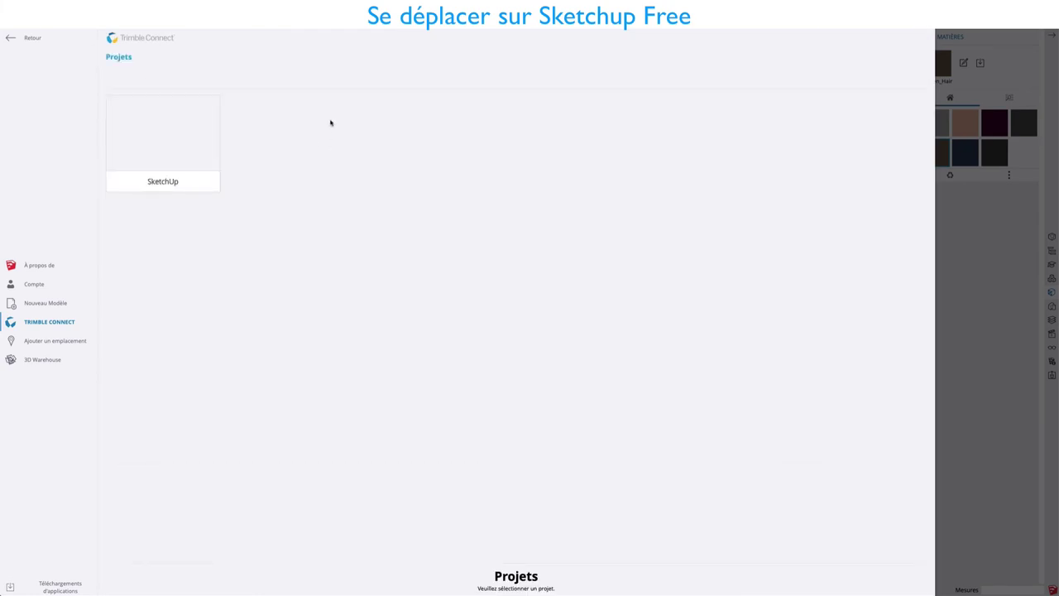
pyautogui.click(166, 180)
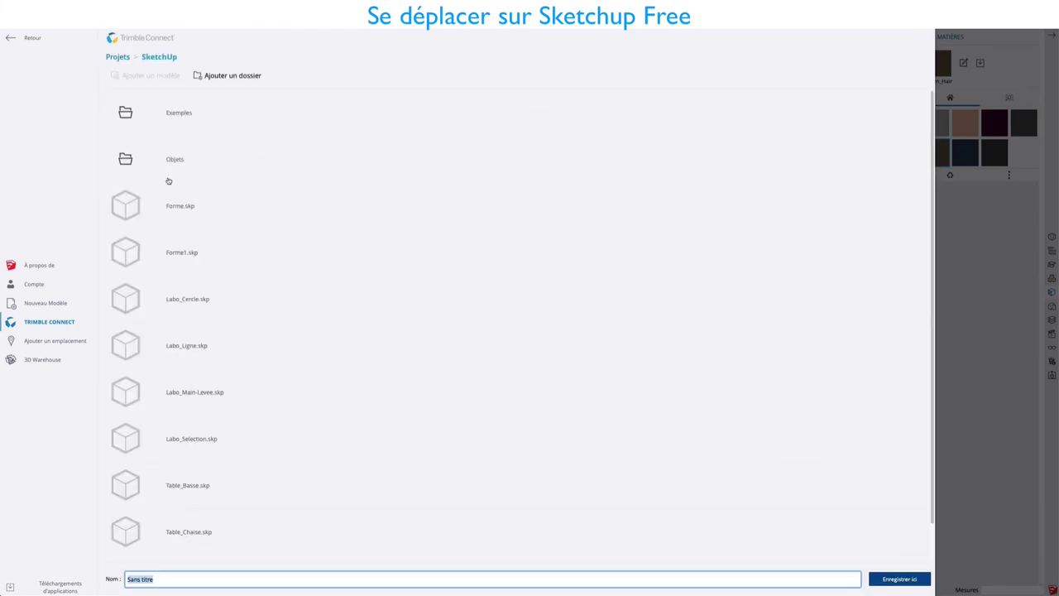
pyautogui.click(177, 164)
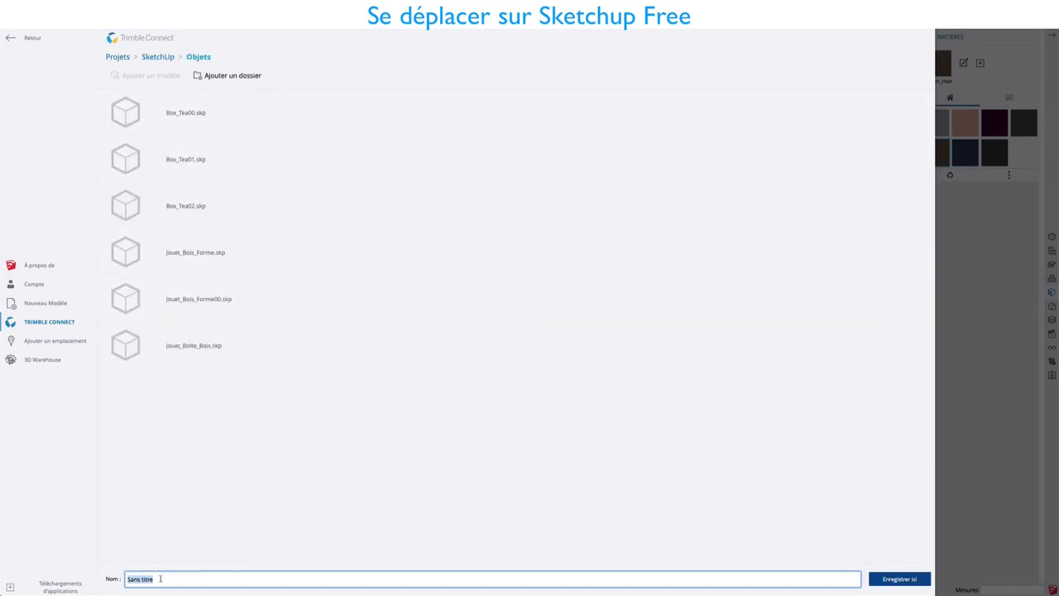
pyautogui.write('le')
pyautogui.write('de')
pyautogui.write('dam')
pyautogui.write('00')
pyautogui.click(893, 581)
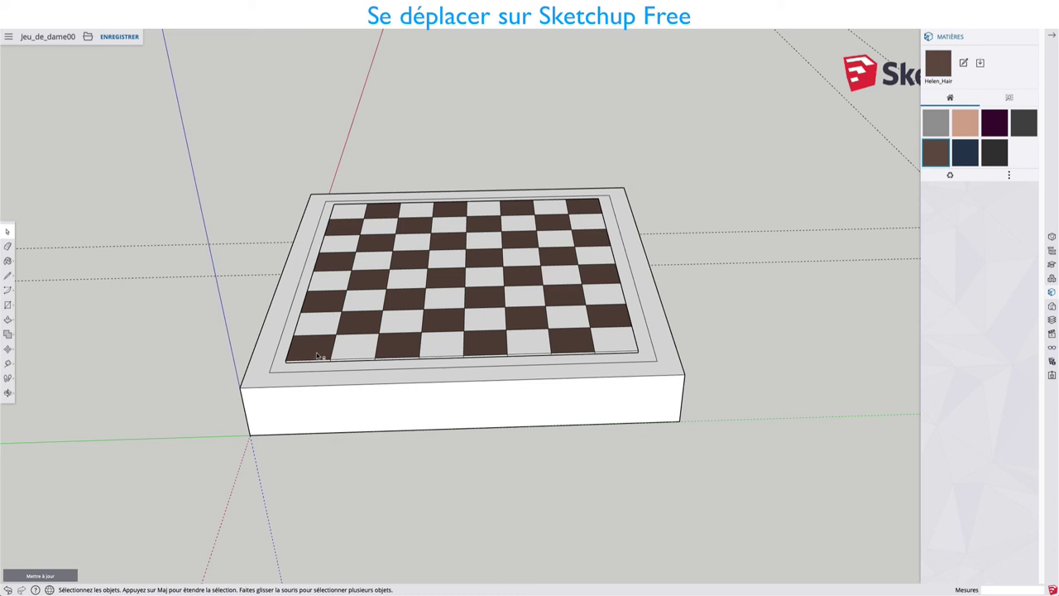
# Draw a 1 cm-radius circle on the bottom-left dark square and make it a group
pyautogui.scroll(5, 318, 353)
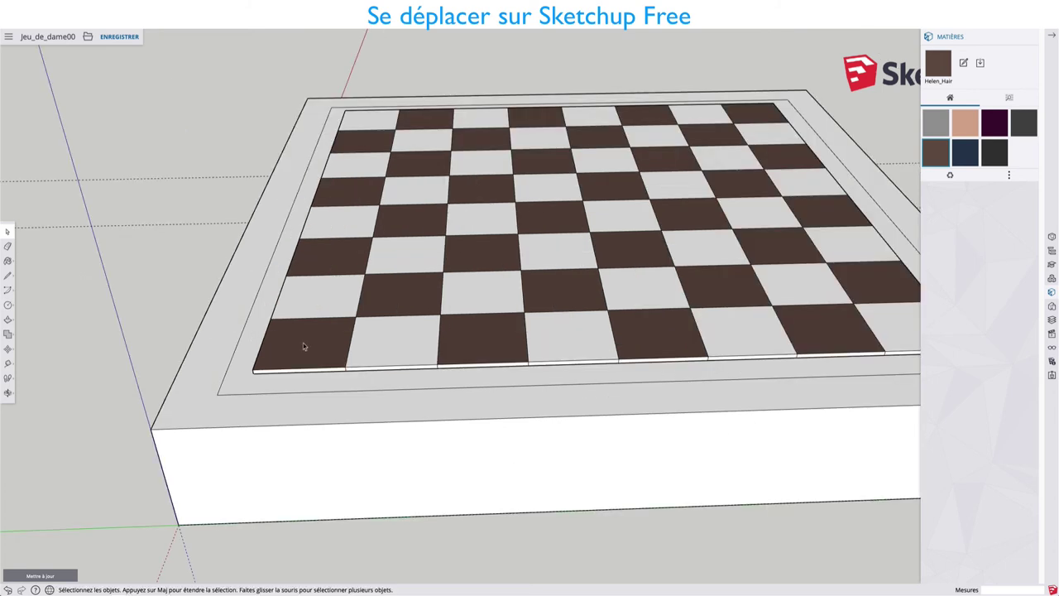
pyautogui.press('c')
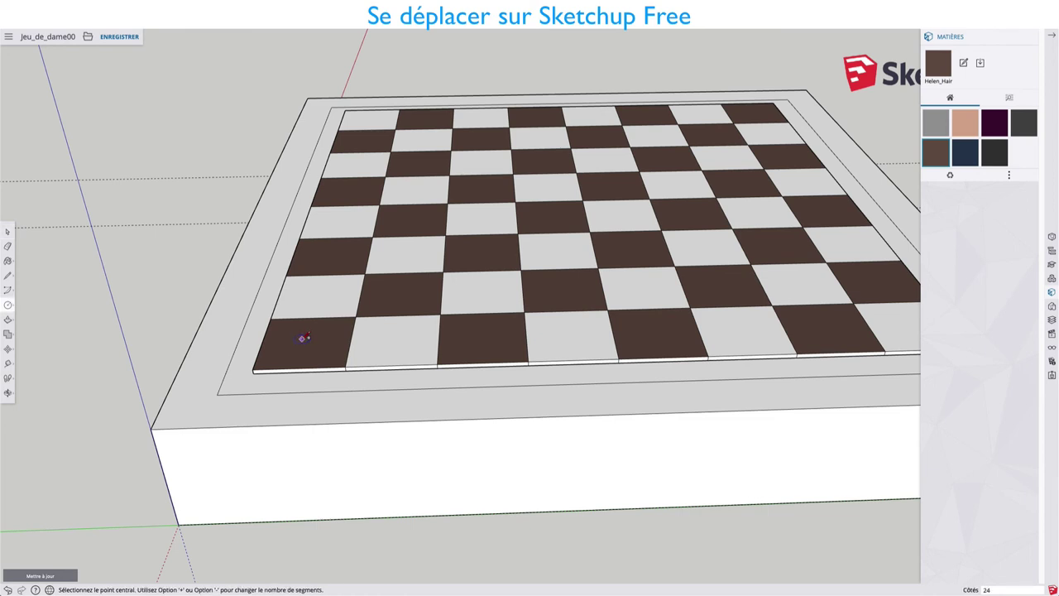
pyautogui.click(304, 339)
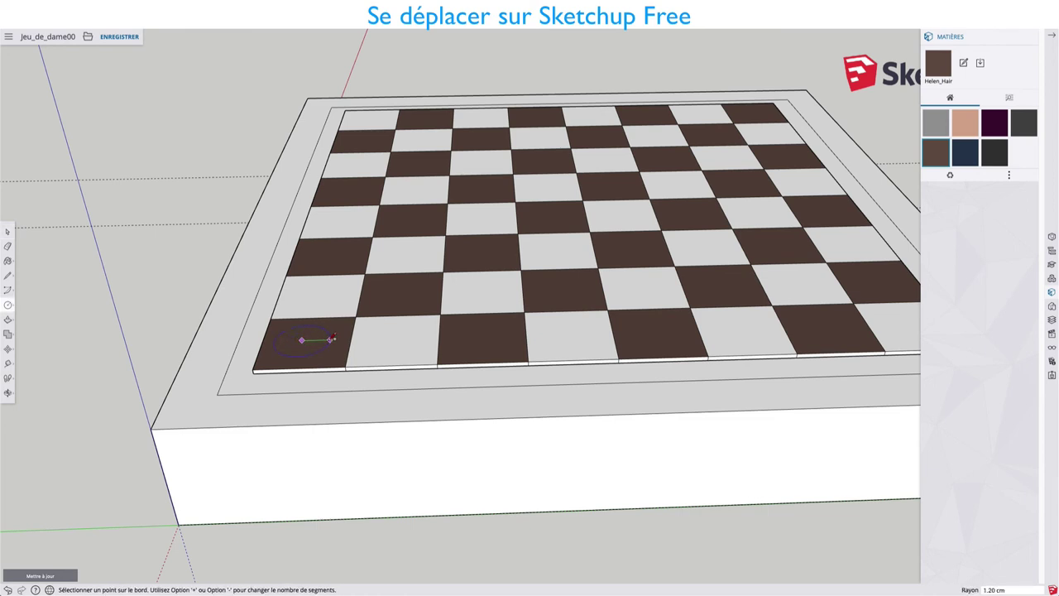
pyautogui.click(331, 339)
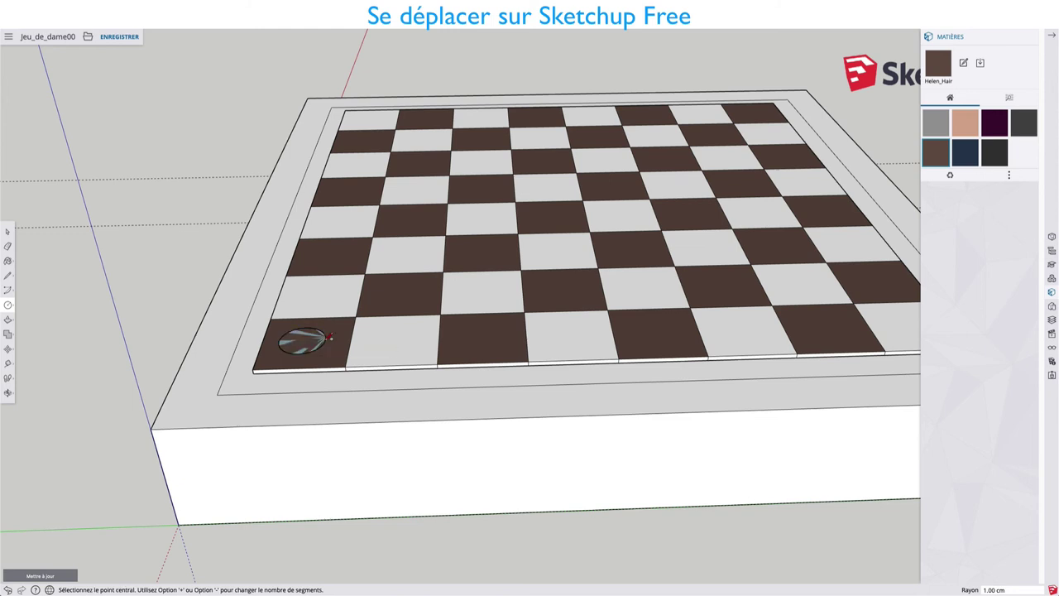
pyautogui.scroll(3, 324, 336)
pyautogui.press('space')
pyautogui.click(299, 336)
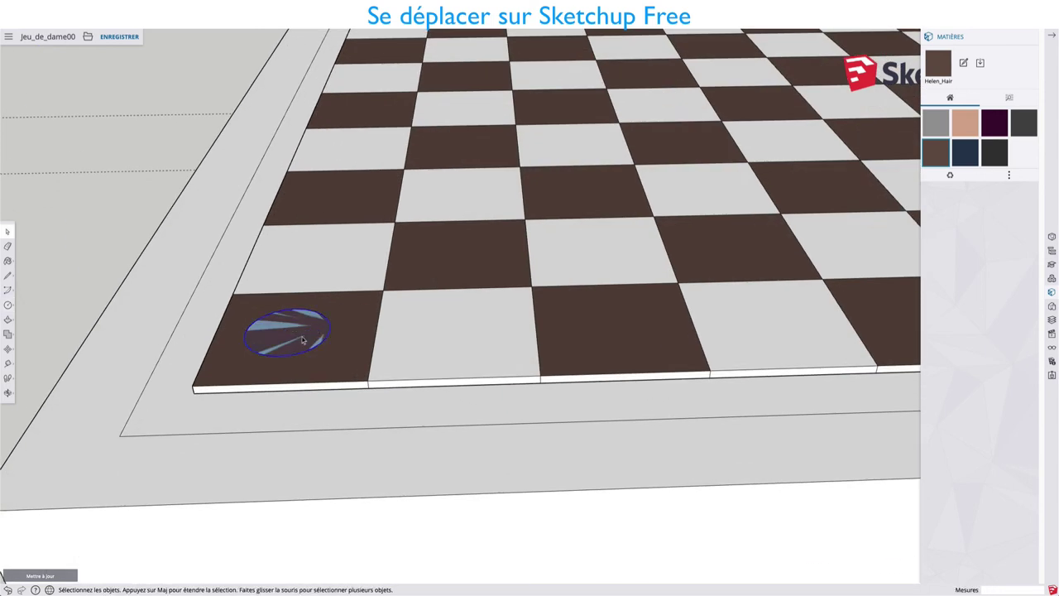
pyautogui.rightClick(303, 337)
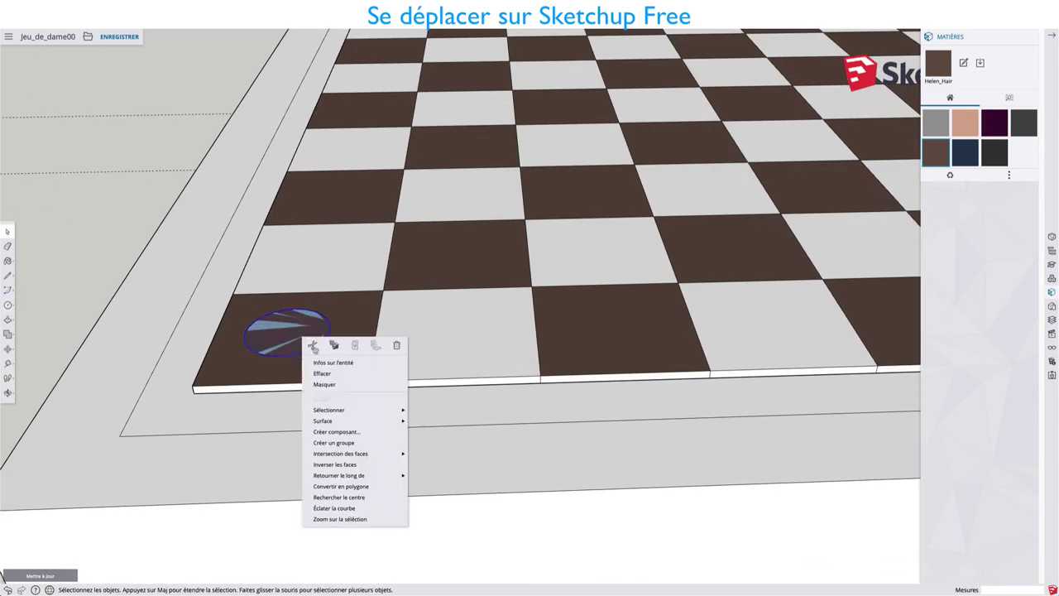
pyautogui.click(334, 442)
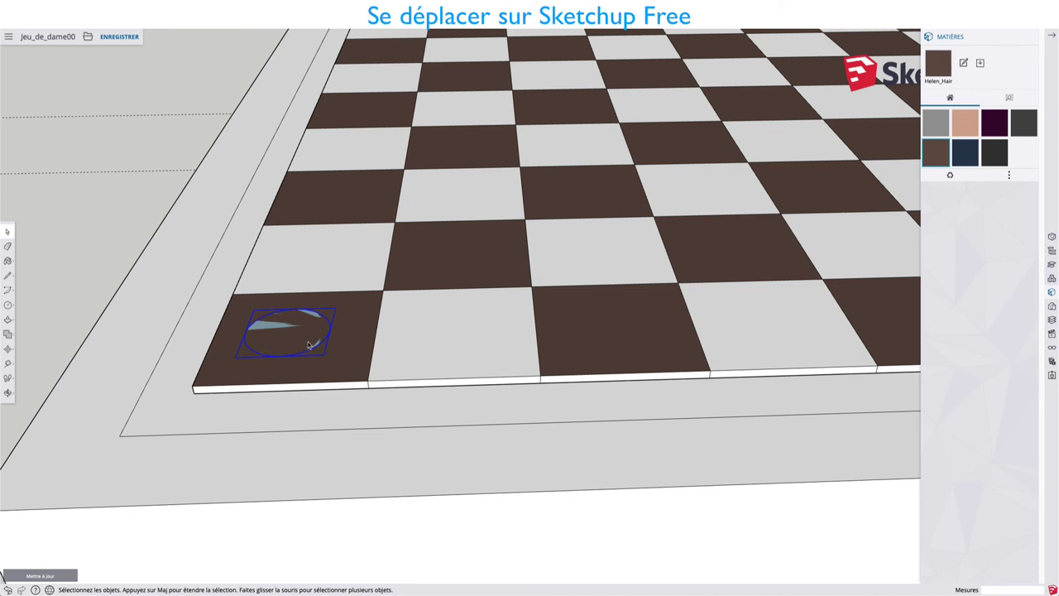
# Inside the circle group, pull the circle up 0.60 cm into a cylindrical piece
pyautogui.doubleClick(310, 343)
pyautogui.press('p')
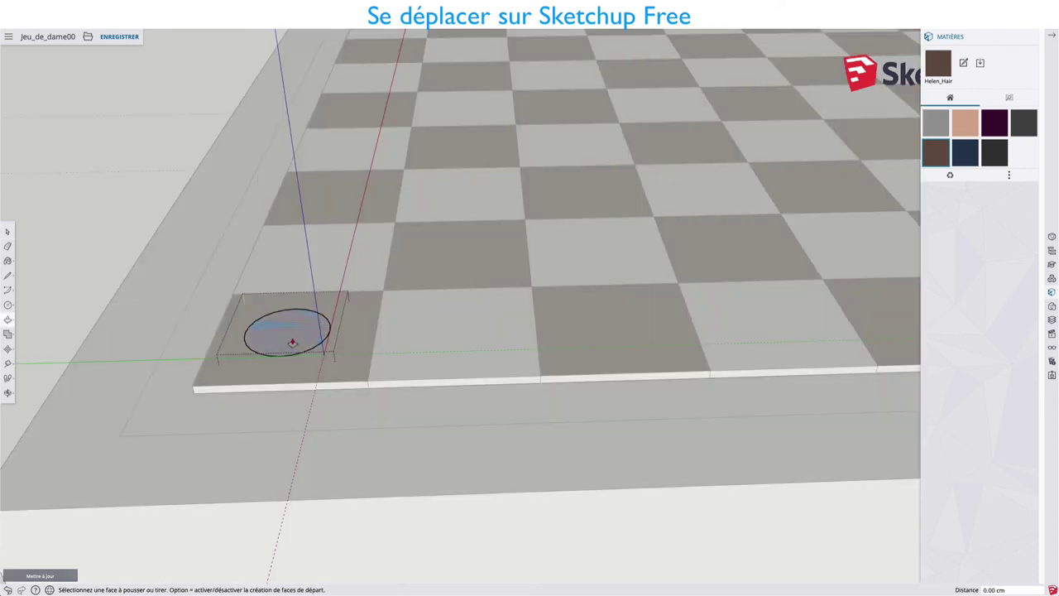
pyautogui.click(294, 342)
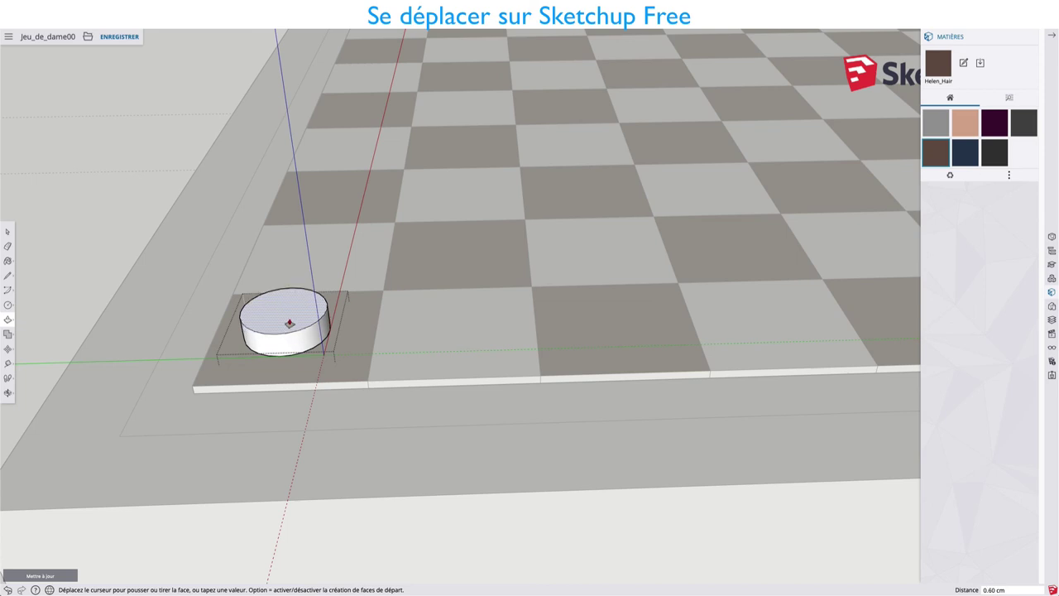
pyautogui.click(290, 322)
pyautogui.scroll(-3, 198, 286)
pyautogui.scroll(-3, 199, 286)
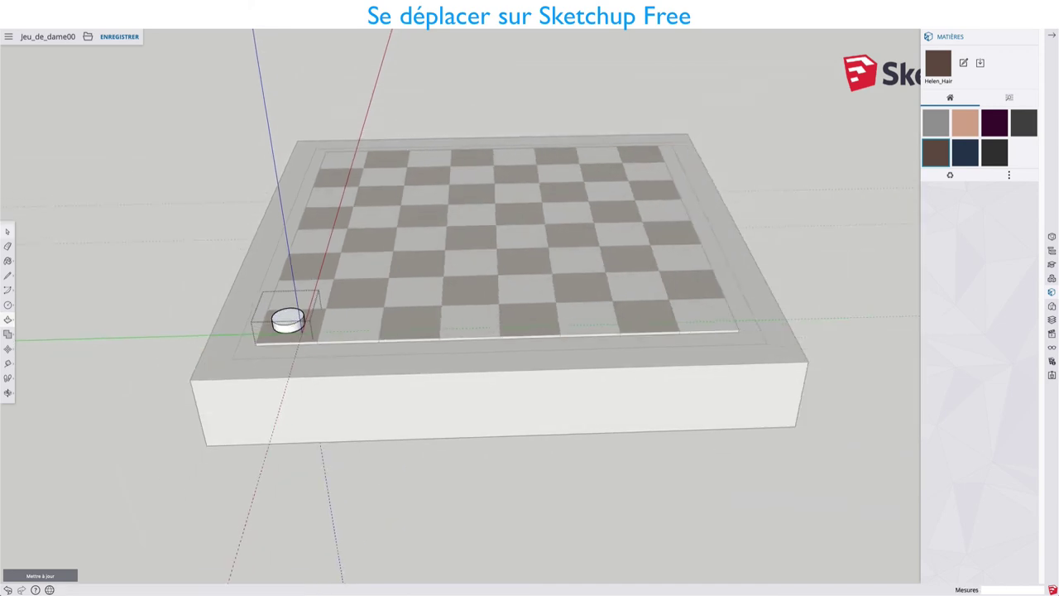
pyautogui.press('space')
# Copy the checker piece 4.40 cm along the green axis onto the next bottom-row square
pyautogui.click(290, 325)
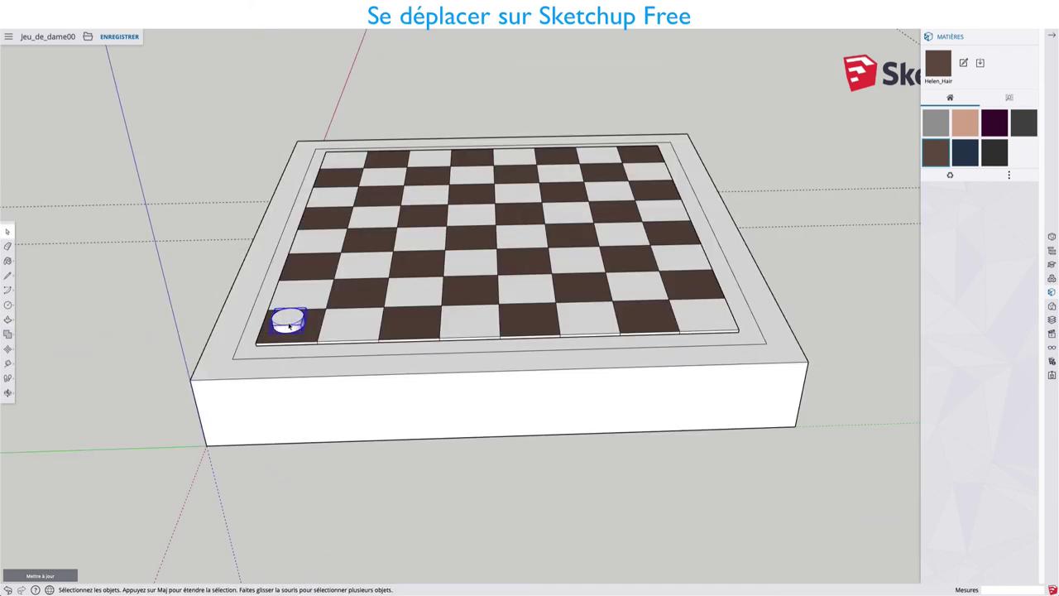
pyautogui.click(7, 348)
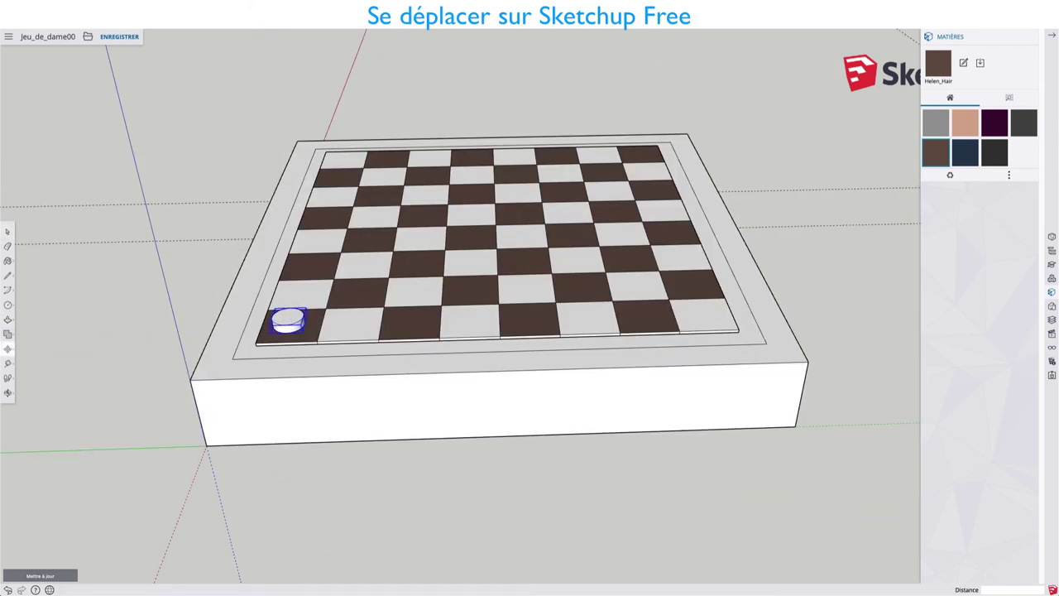
pyautogui.click(288, 321)
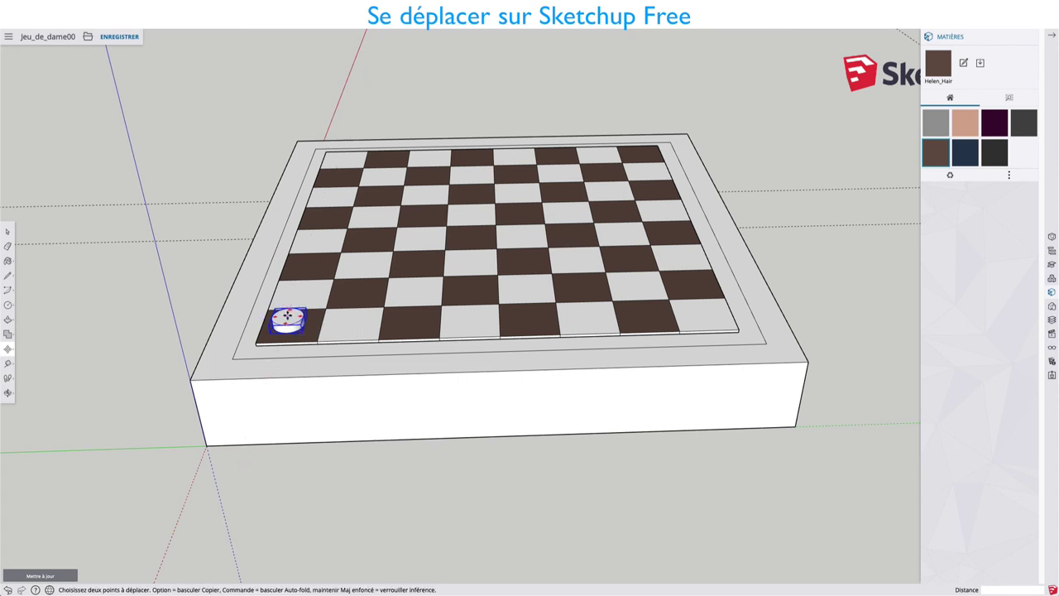
pyautogui.press('alt')
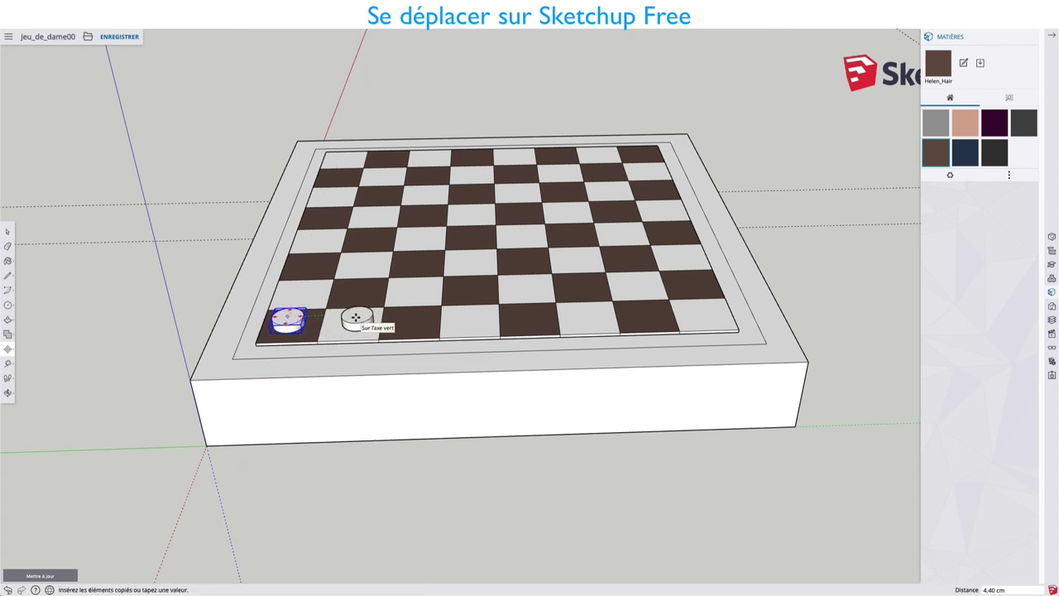
pyautogui.click(355, 318)
pyautogui.press('space')
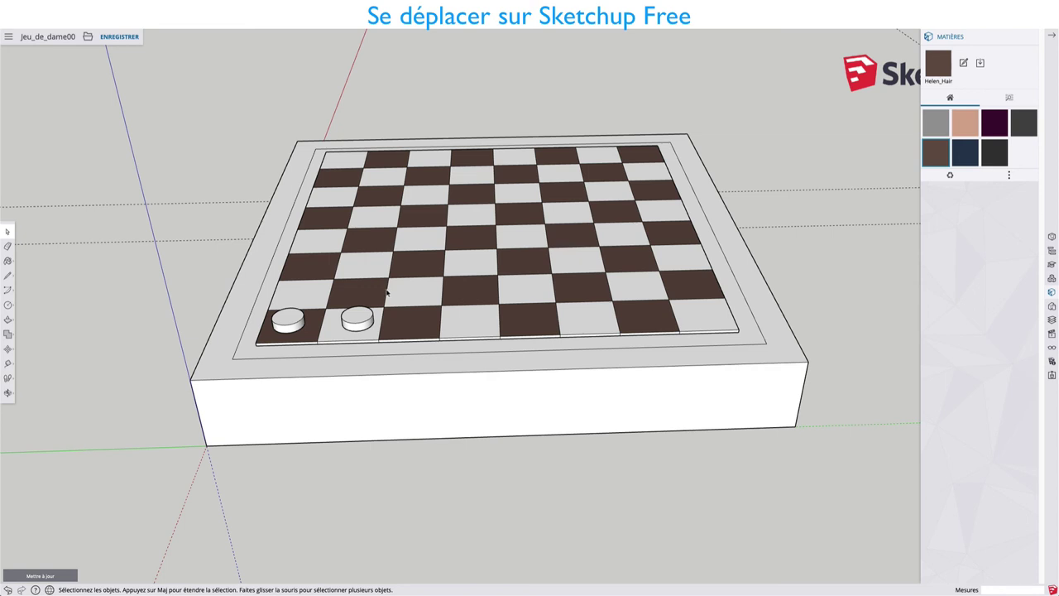
pyautogui.scroll(-3, 386, 292)
pyautogui.scroll(3, 386, 292)
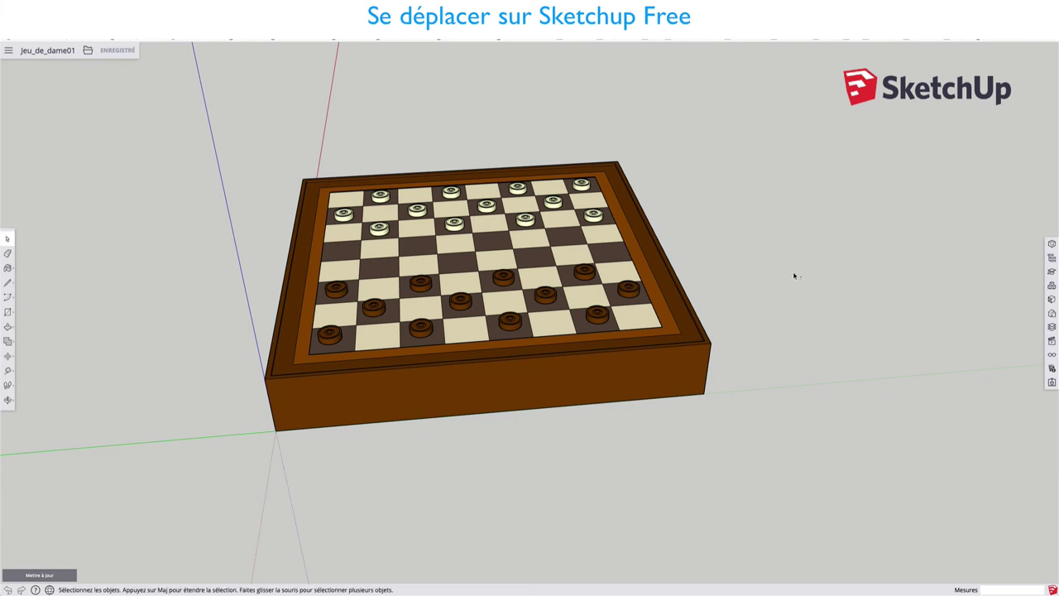
# With the Paint Bucket, bring up the Matières > Couleurs colour swatches
pyautogui.moveTo(794, 275); pyautogui.dragTo(763, 281, button='middle')
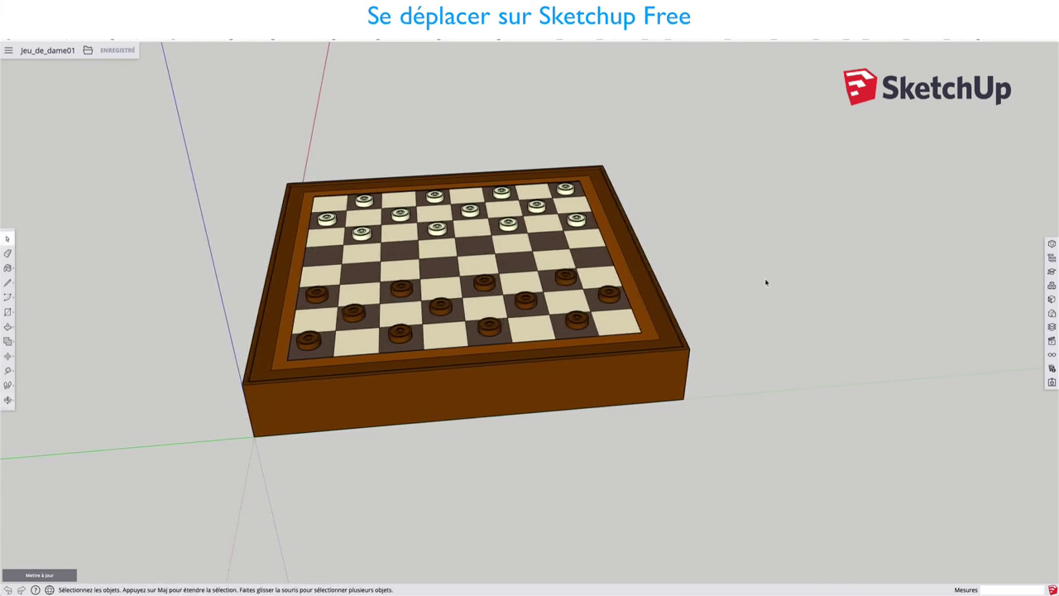
pyautogui.press('b')
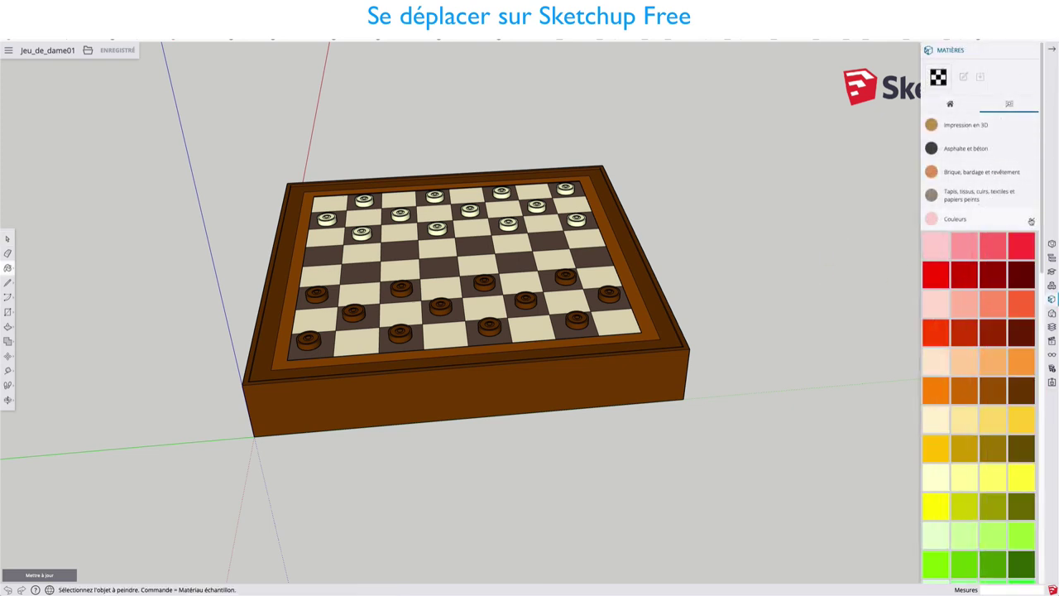
pyautogui.click(1030, 221)
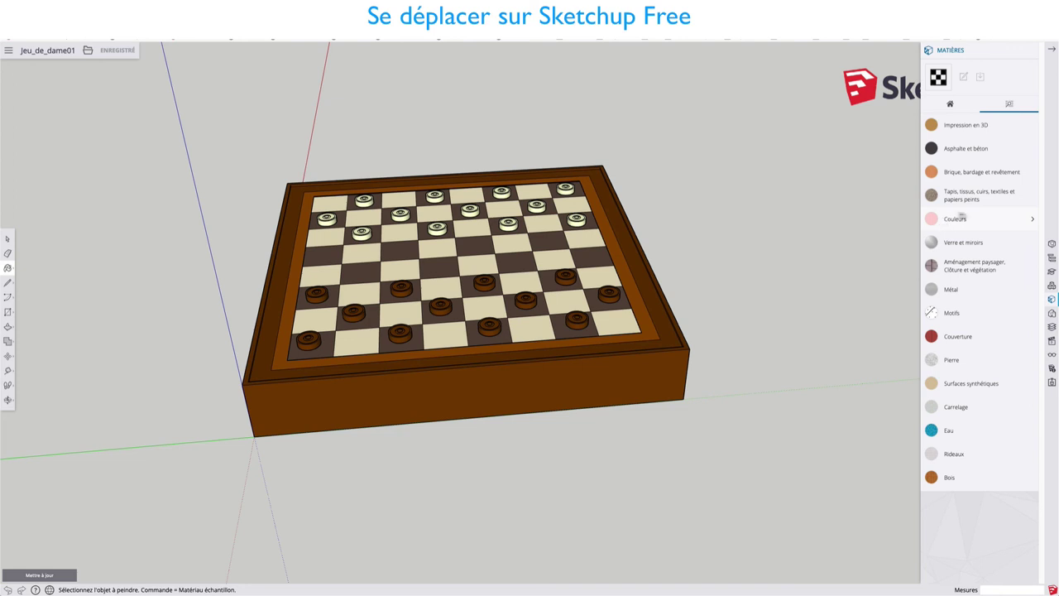
pyautogui.click(956, 217)
pyautogui.scroll(-5, 965, 264)
pyautogui.scroll(-3, 965, 277)
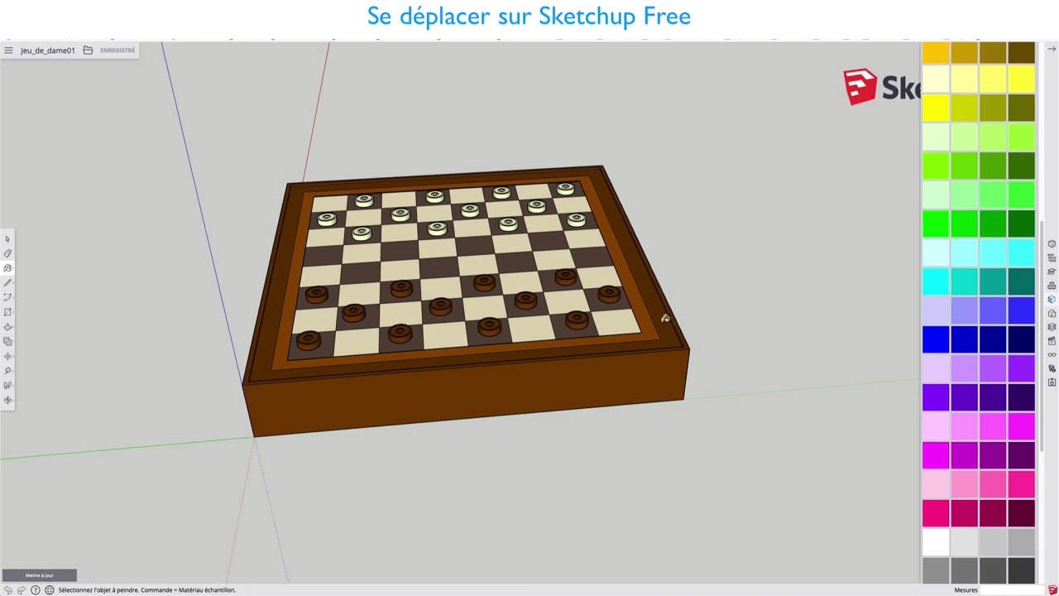
pyautogui.scroll(1, 926, 230)
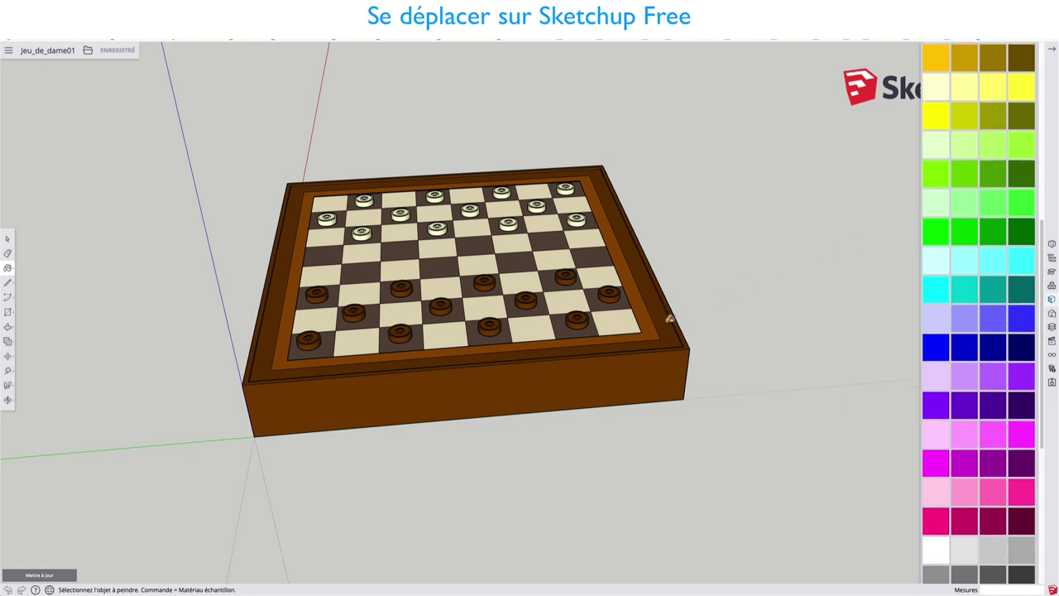
# Try a green swatch on the board's frame, then undo it
pyautogui.click(668, 320)
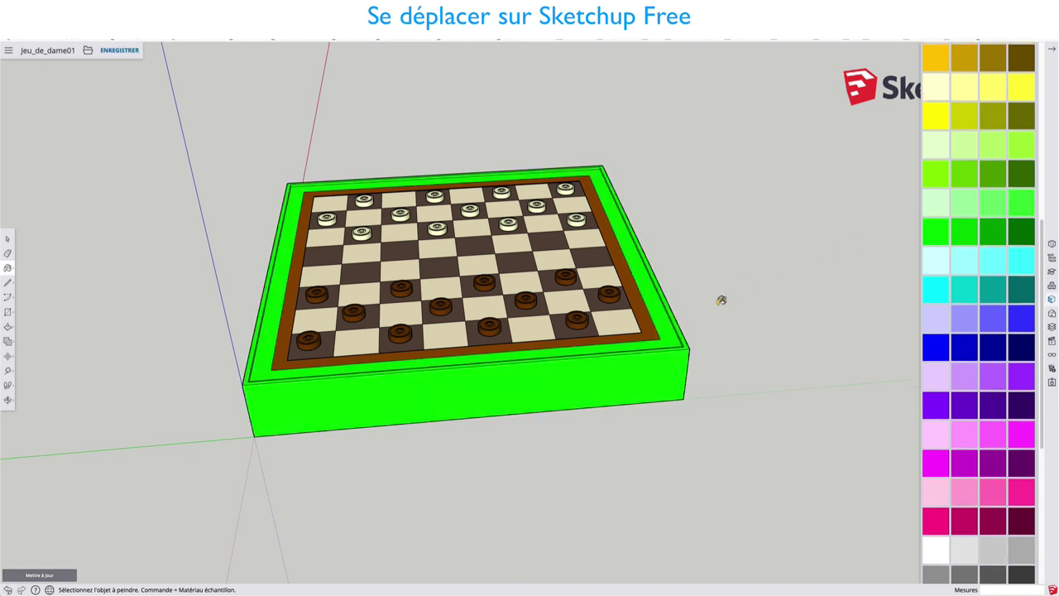
pyautogui.press('space')
pyautogui.hotkey('ctrl', 'z')
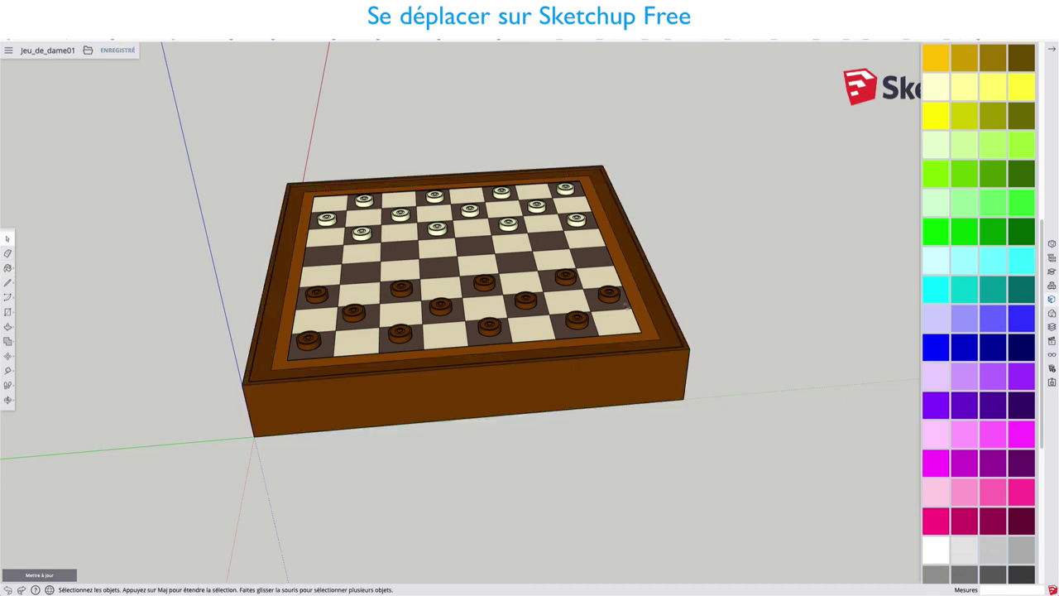
pyautogui.scroll(3, 616, 310)
pyautogui.scroll(-3, 534, 314)
pyautogui.moveTo(539, 312); pyautogui.dragTo(512, 304, button='middle')
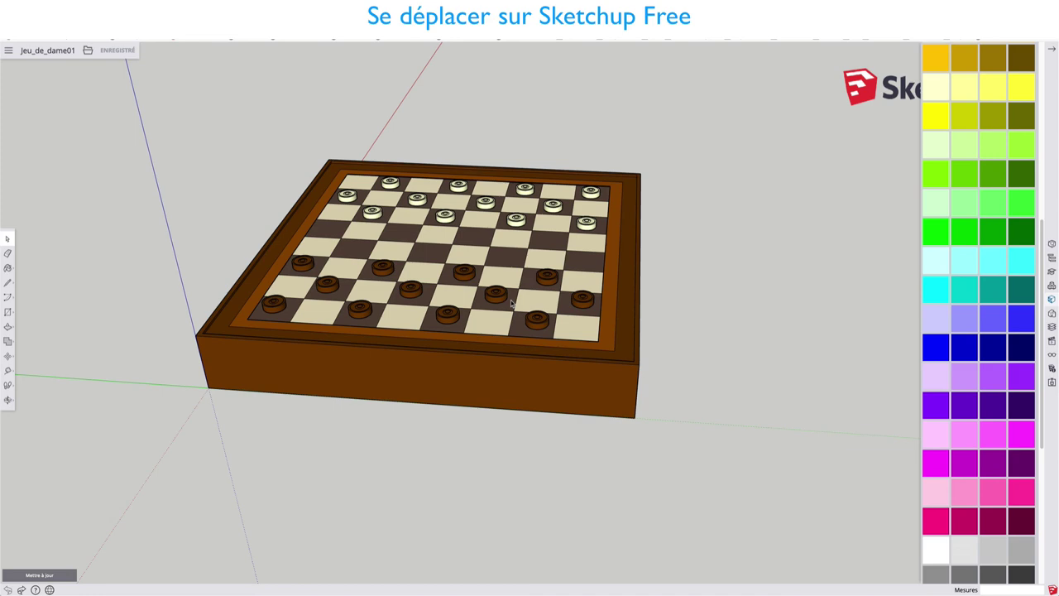
pyautogui.moveTo(476, 334)
pyautogui.mouseDown(button='middle')
pyautogui.moveTo(471, 348)
pyautogui.moveTo(588, 328)
pyautogui.moveTo(503, 322)
pyautogui.moveTo(514, 329)
pyautogui.mouseUp(button='middle')
pyautogui.scroll(2, 588, 327)
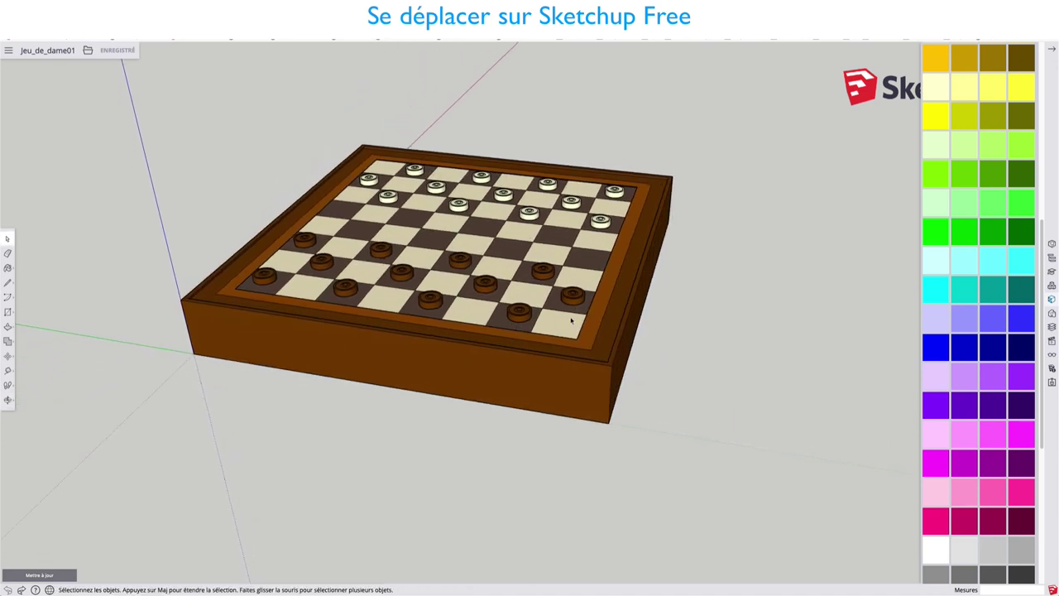
pyautogui.scroll(-1, 571, 321)
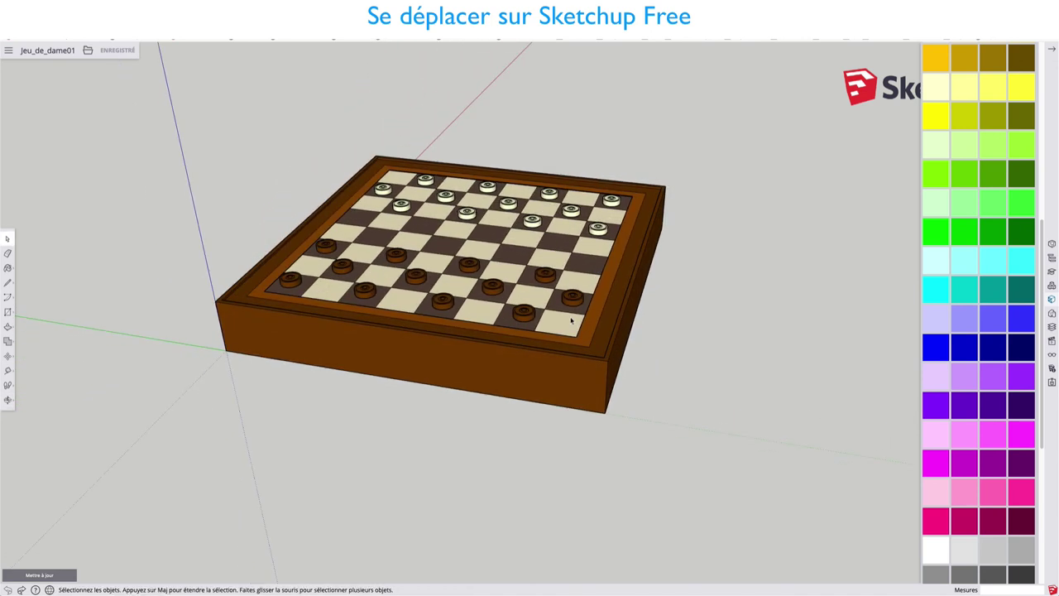